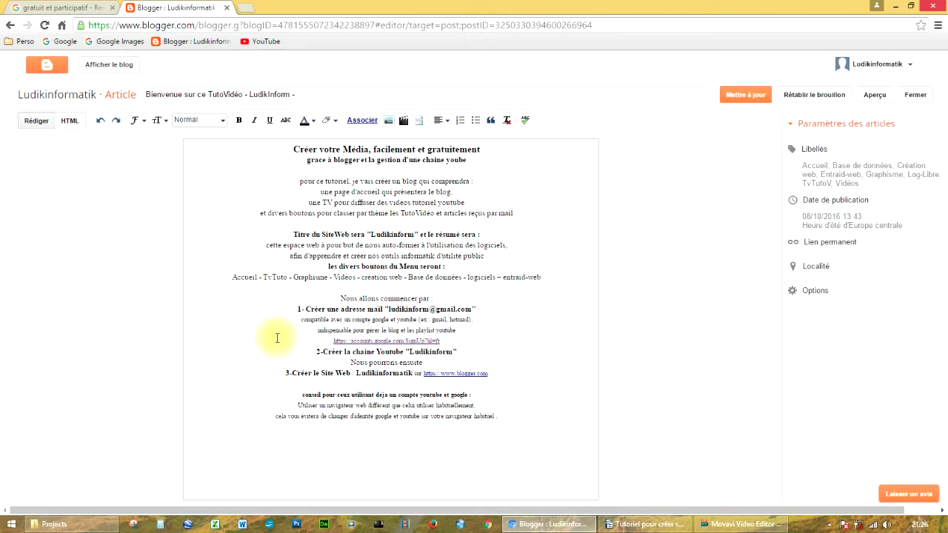
Step: Replace the entire article body with the copied presentation text for the site "Ludikinformatik"
{"action": "left_click_drag", "start_coordinate": [283, 148], "coordinate": [513, 473]}
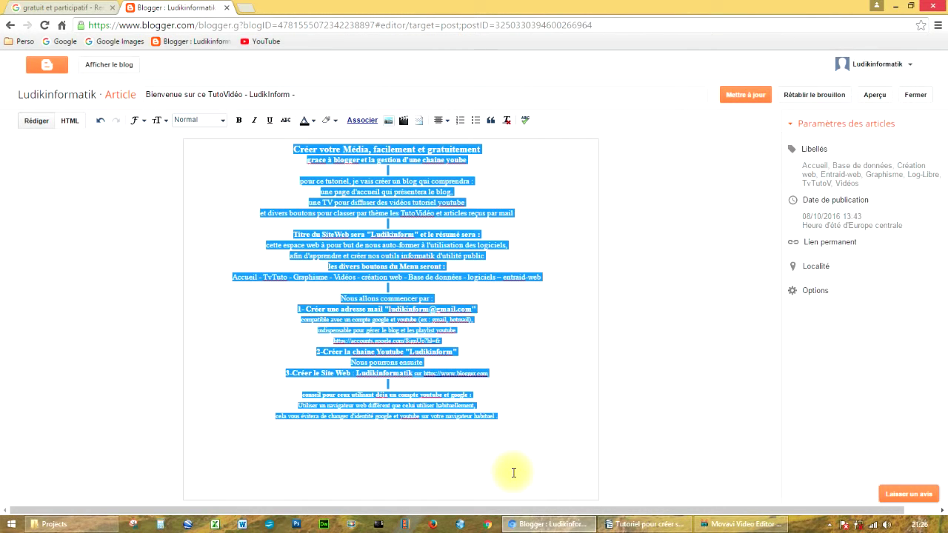
{"action": "key", "text": "ctrl+v"}
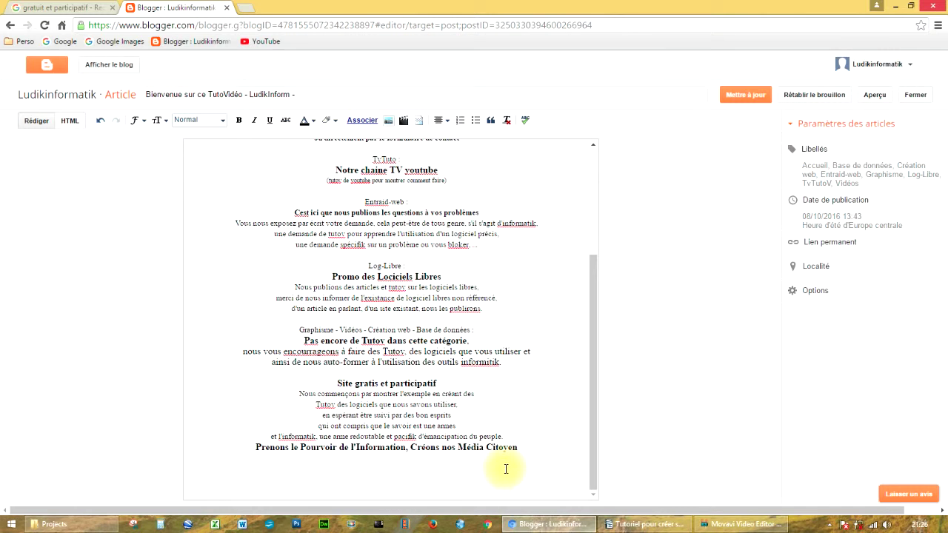
{"action": "scroll", "coordinate": [468, 456], "scroll_direction": "up", "scroll_amount": 5}
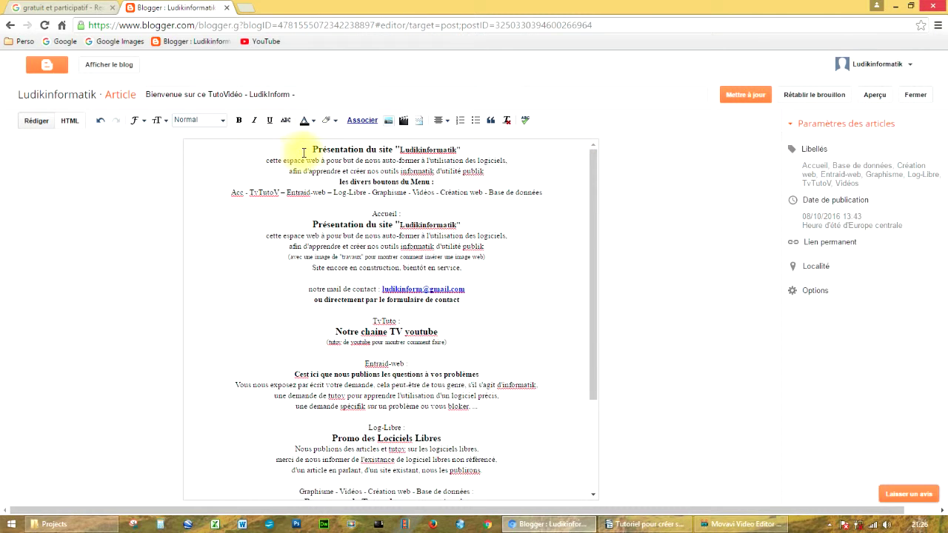
Step: Replace the article title with the body's first heading, Présentation du site "Ludikinformatik"
{"action": "left_click_drag", "start_coordinate": [305, 151], "coordinate": [468, 151]}
{"action": "key", "text": "ctrl+c"}
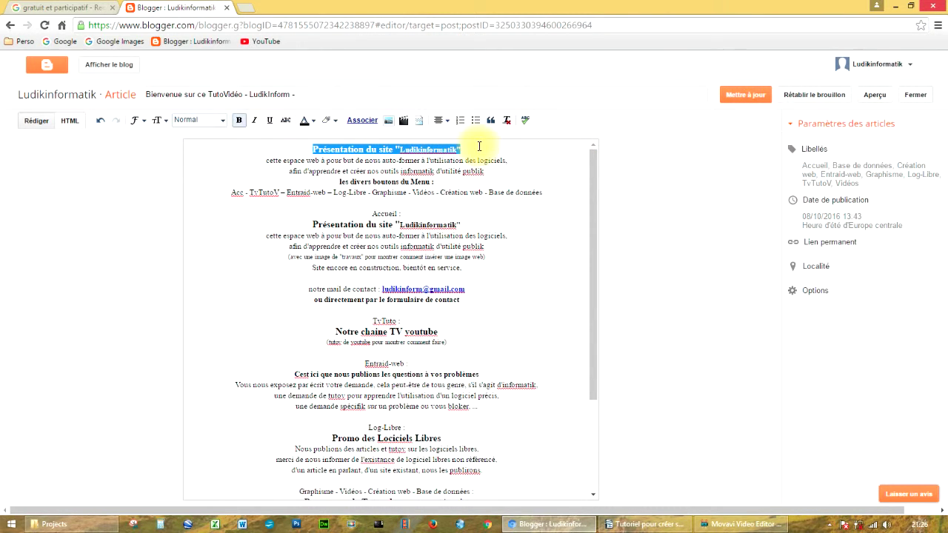
{"action": "left_click_drag", "start_coordinate": [305, 94], "coordinate": [125, 103]}
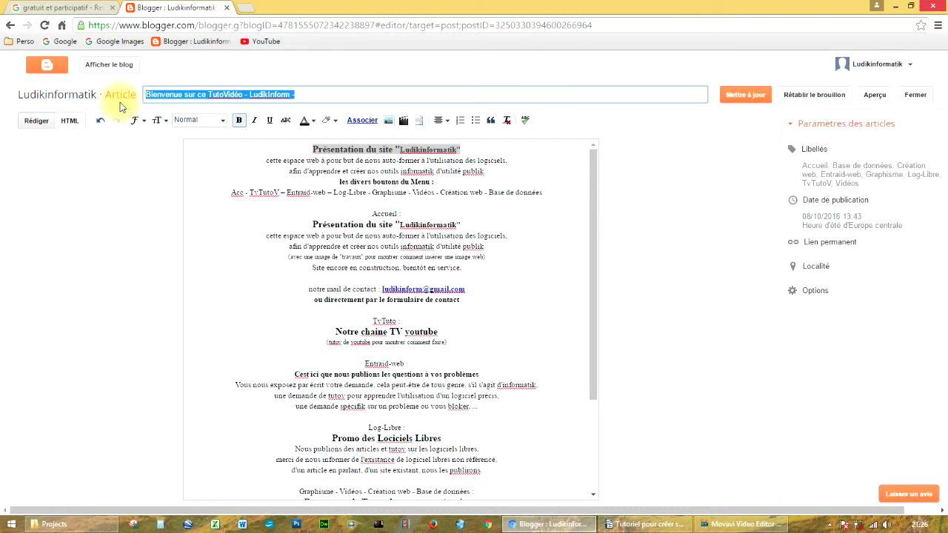
{"action": "key", "text": "ctrl+v"}
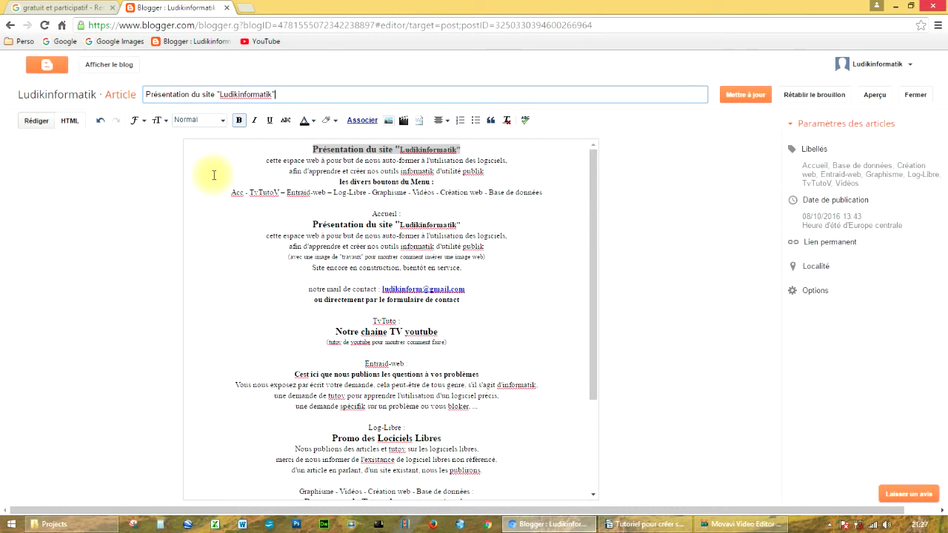
Step: Delete the opening lines of the body down through "Accueil :" and update the published article
{"action": "left_click_drag", "start_coordinate": [312, 148], "coordinate": [415, 212]}
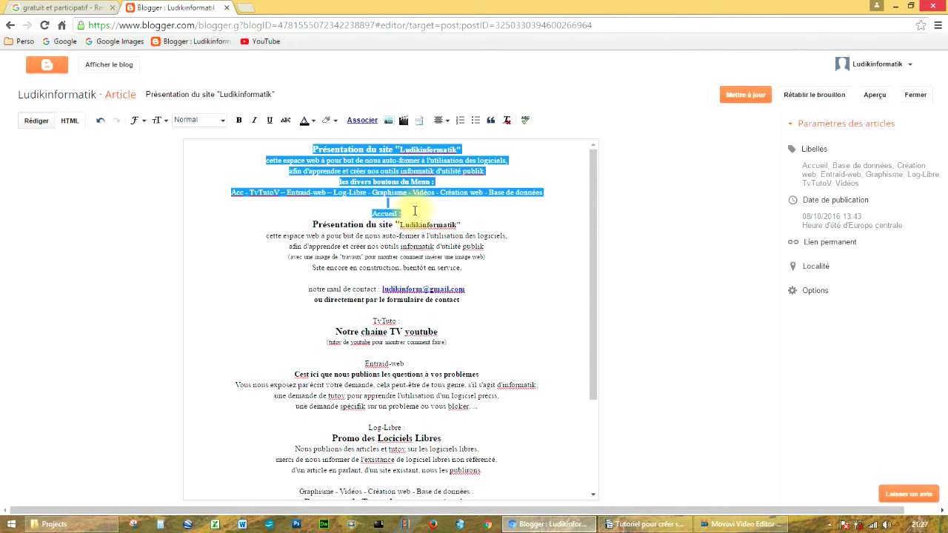
{"action": "key", "text": "Delete"}
{"action": "key", "text": "Delete"}
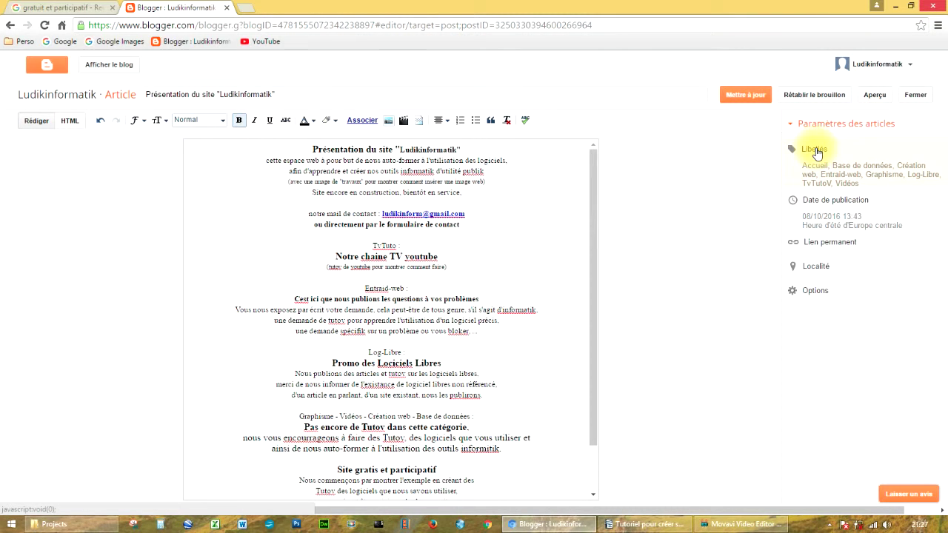
{"action": "left_click", "coordinate": [741, 96]}
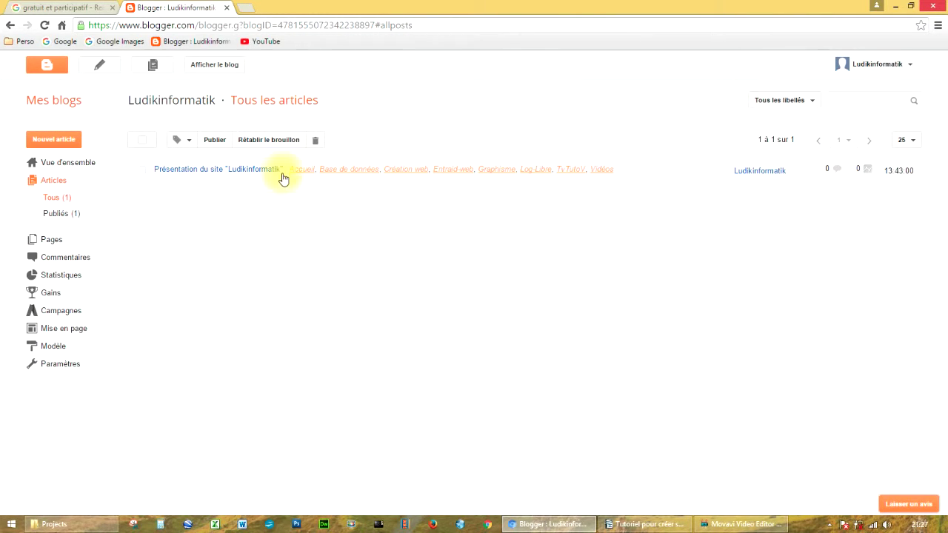
Step: View the published blog and copy the article's closing section, starting at "Site gratis et participatif", into the body of a new article
{"action": "left_click", "coordinate": [220, 69]}
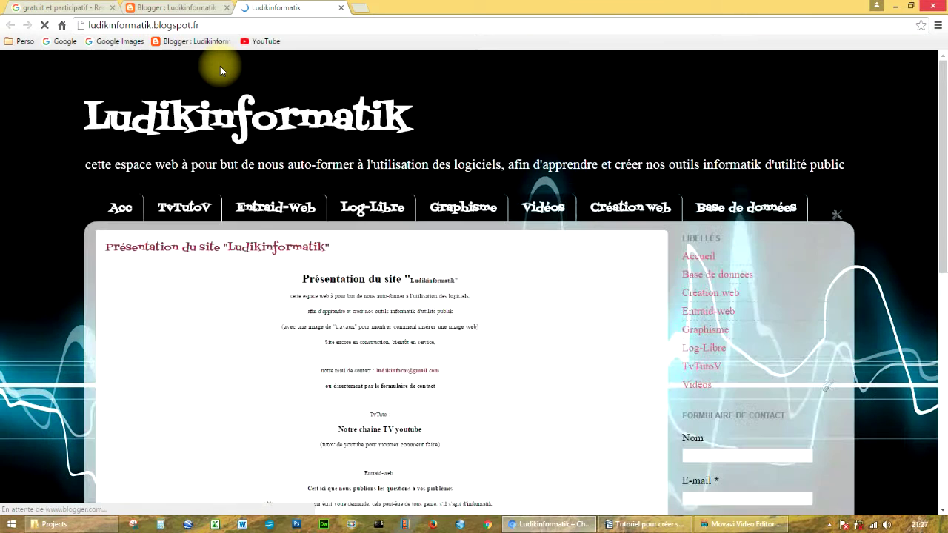
{"action": "scroll", "coordinate": [214, 364], "scroll_direction": "down", "scroll_amount": 3}
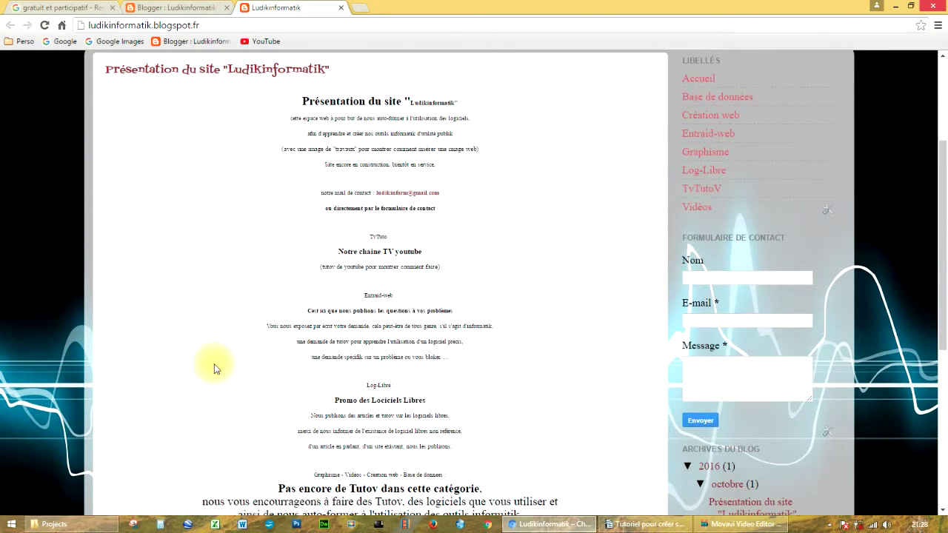
{"action": "scroll", "coordinate": [214, 363], "scroll_direction": "down", "scroll_amount": 3}
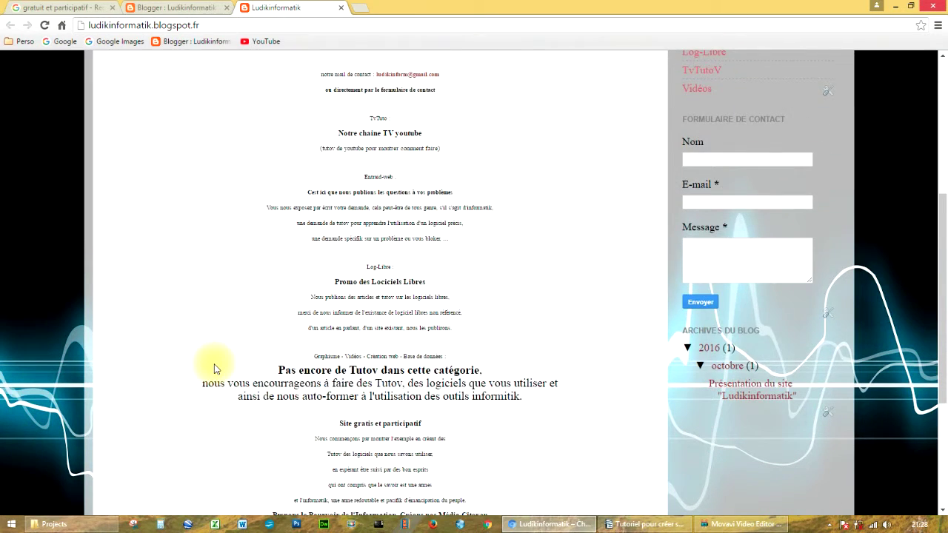
{"action": "scroll", "coordinate": [214, 363], "scroll_direction": "down", "scroll_amount": 1}
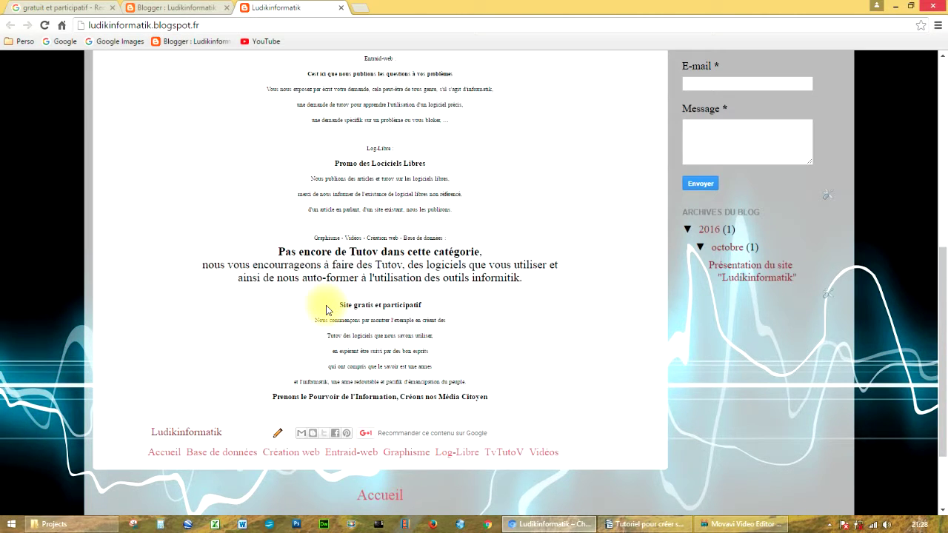
{"action": "left_click_drag", "start_coordinate": [334, 308], "coordinate": [517, 398]}
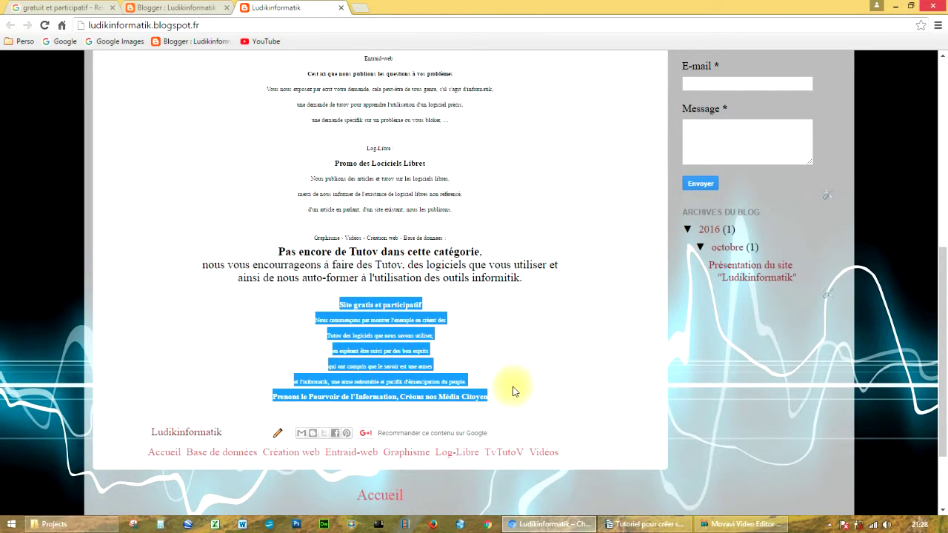
{"action": "scroll", "coordinate": [515, 391], "scroll_direction": "up", "scroll_amount": 5}
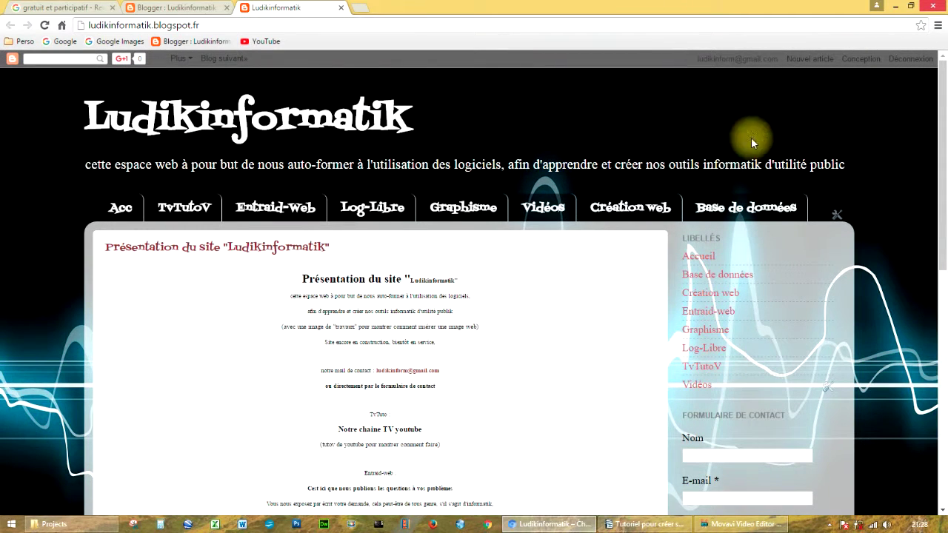
{"action": "left_click", "coordinate": [797, 62]}
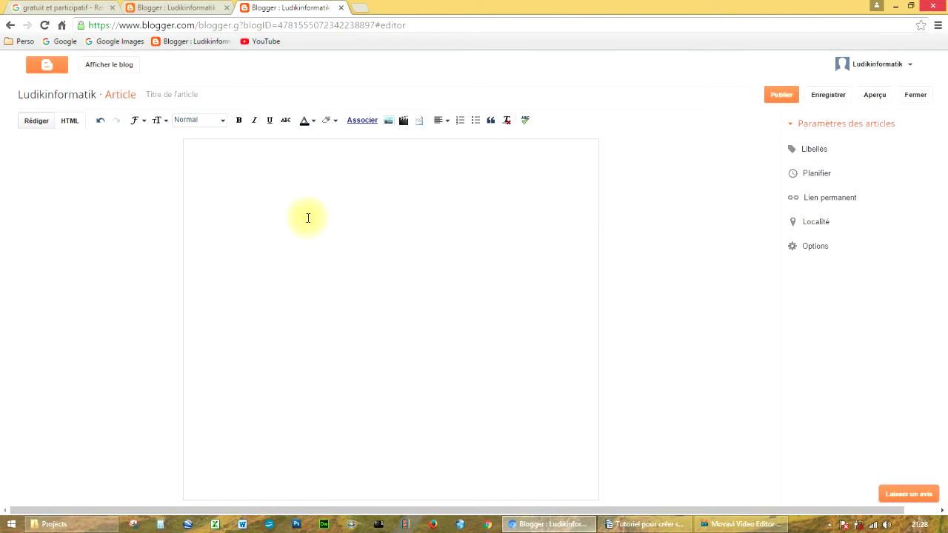
{"action": "type", "text": "Site gratis et participatif Nous commençons par montrer l'exemple en créant des Tutos des logiciels que nous savons utiliser, en espérant être suivi par des bon esprits qui ont compris que le savoir est une armes et l'informatik, une arme redoutable et pacifik d'emancipation du peuple. Prenons le Pourvoir de l'Information, Créons nos Média Citoyen"}
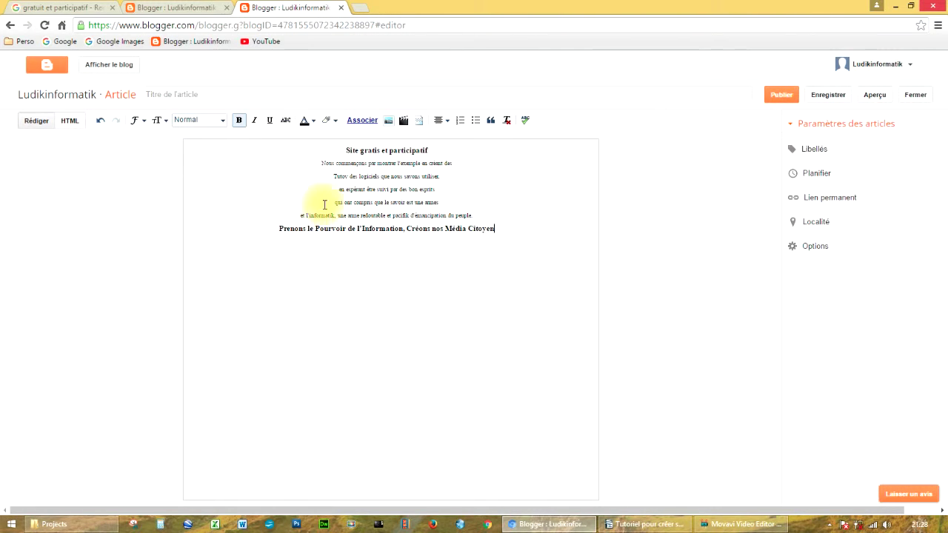
Step: Move the heading "Site gratis et participatif" from the body into the article title and remove the empty line left behind
{"action": "left_click_drag", "start_coordinate": [344, 150], "coordinate": [451, 149]}
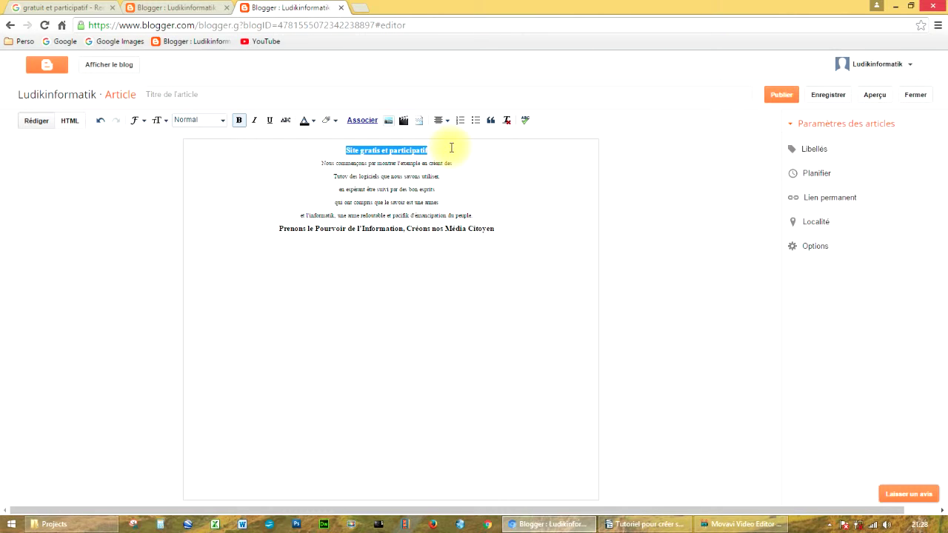
{"action": "key", "text": "ctrl+x"}
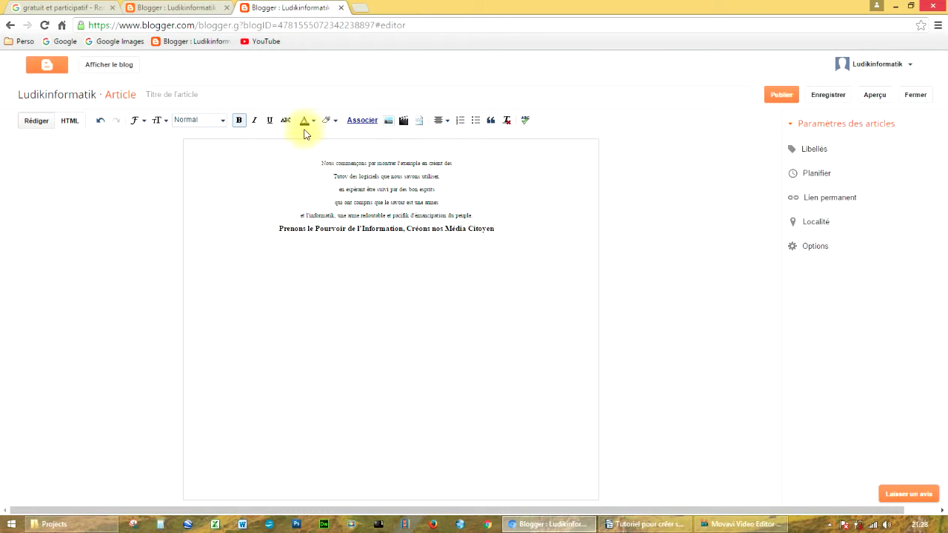
{"action": "left_click", "coordinate": [193, 95]}
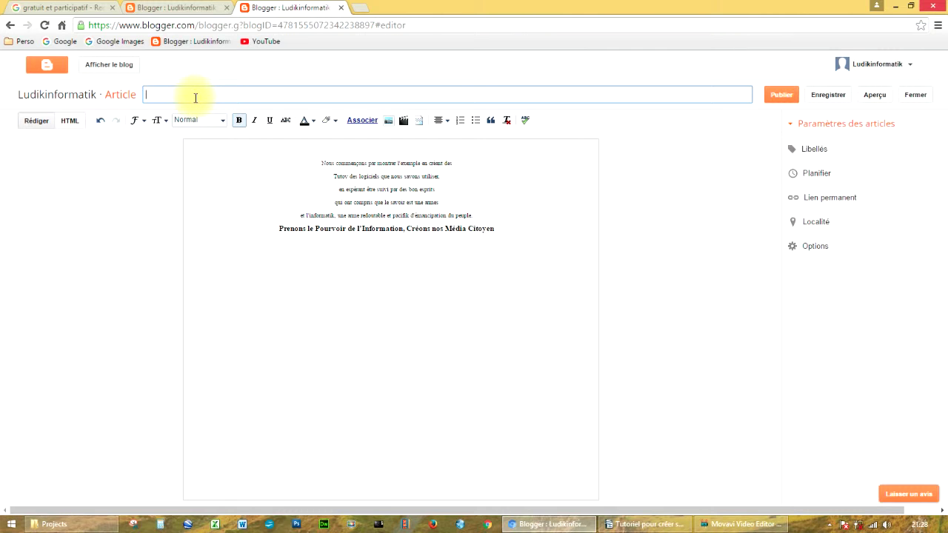
{"action": "key", "text": "ctrl+v"}
{"action": "left_click", "coordinate": [384, 148]}
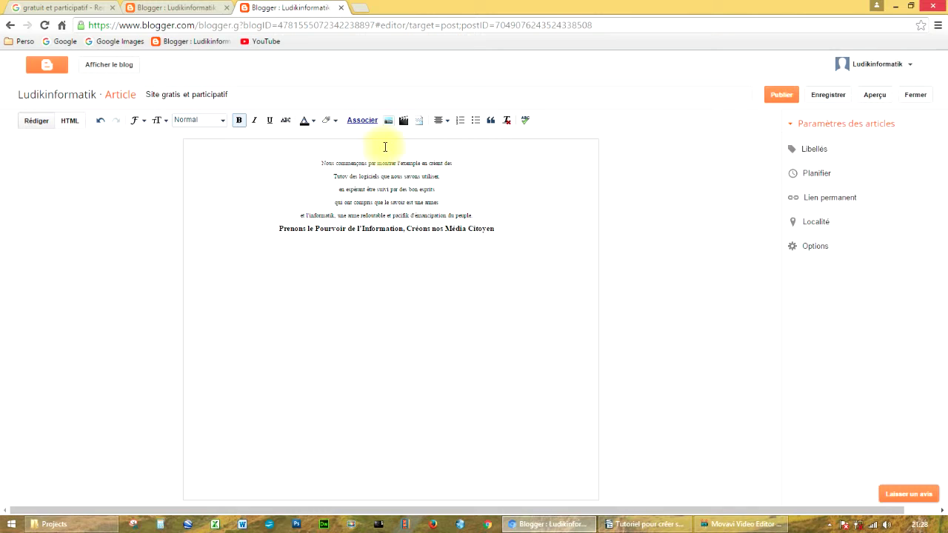
{"action": "key", "text": "Delete"}
Step: Clear the formatting of the whole body text and centre it
{"action": "left_click_drag", "start_coordinate": [310, 151], "coordinate": [512, 222]}
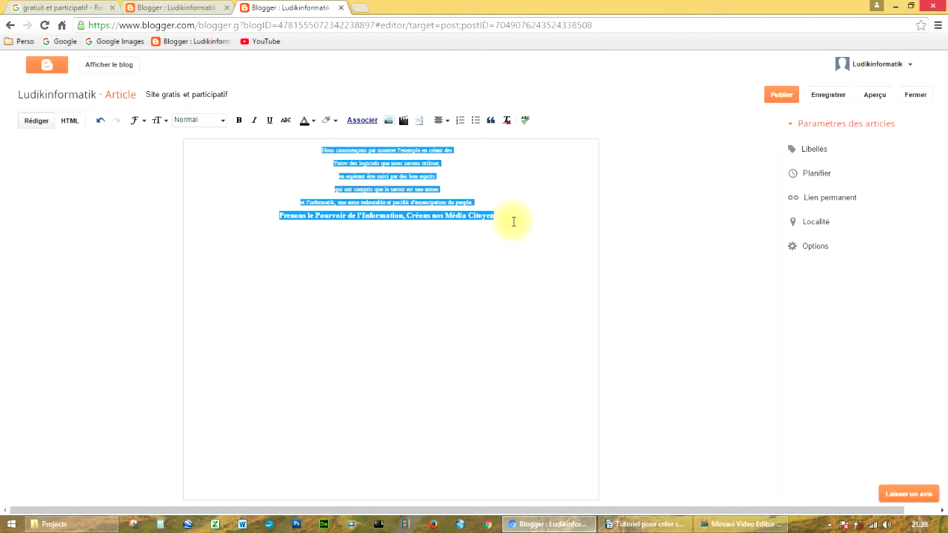
{"action": "left_click", "coordinate": [508, 121]}
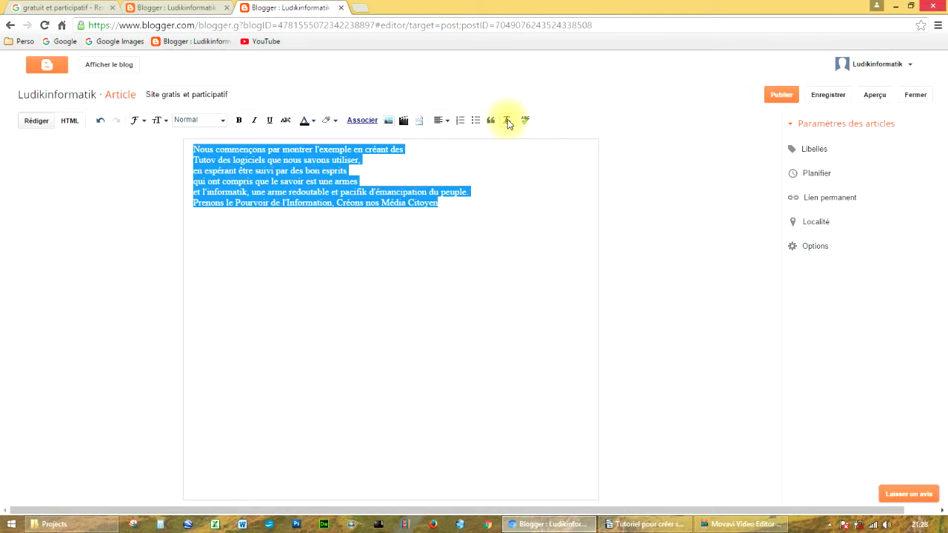
{"action": "left_click", "coordinate": [441, 122]}
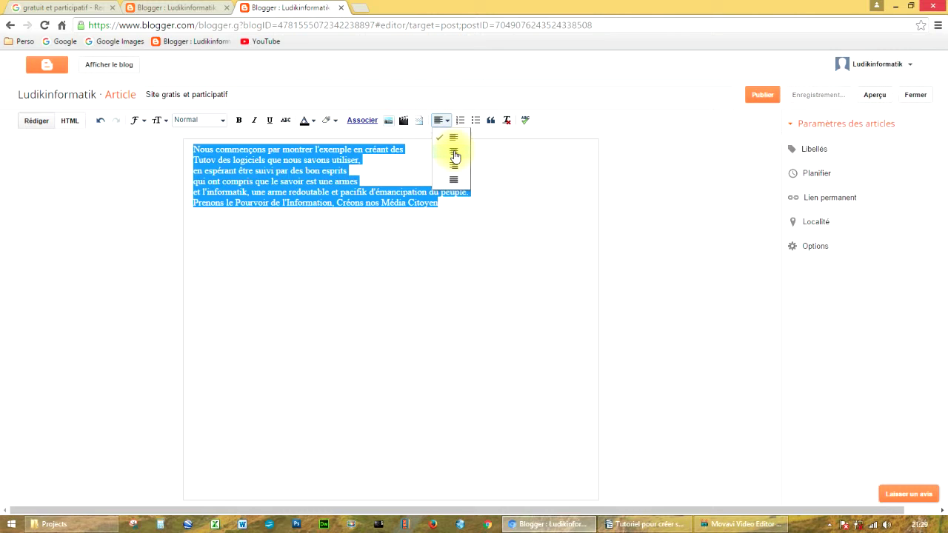
{"action": "left_click", "coordinate": [453, 153]}
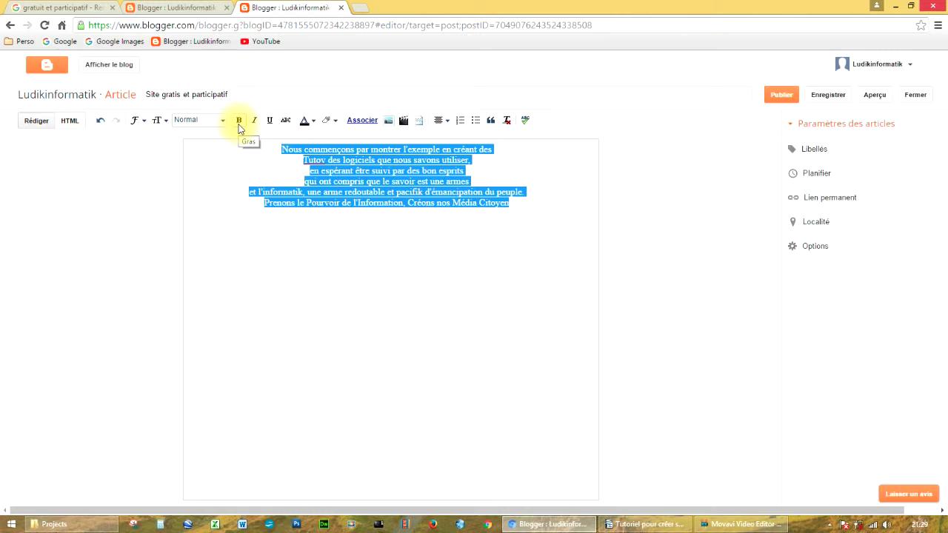
Step: Set the size of the whole body text to Grande
{"action": "left_click", "coordinate": [160, 120]}
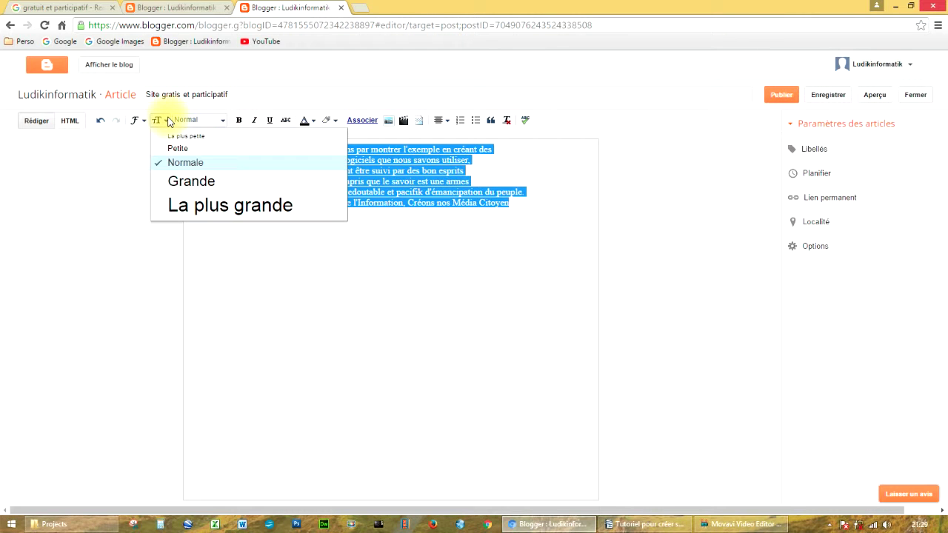
{"action": "left_click", "coordinate": [179, 186]}
{"action": "left_click", "coordinate": [393, 214]}
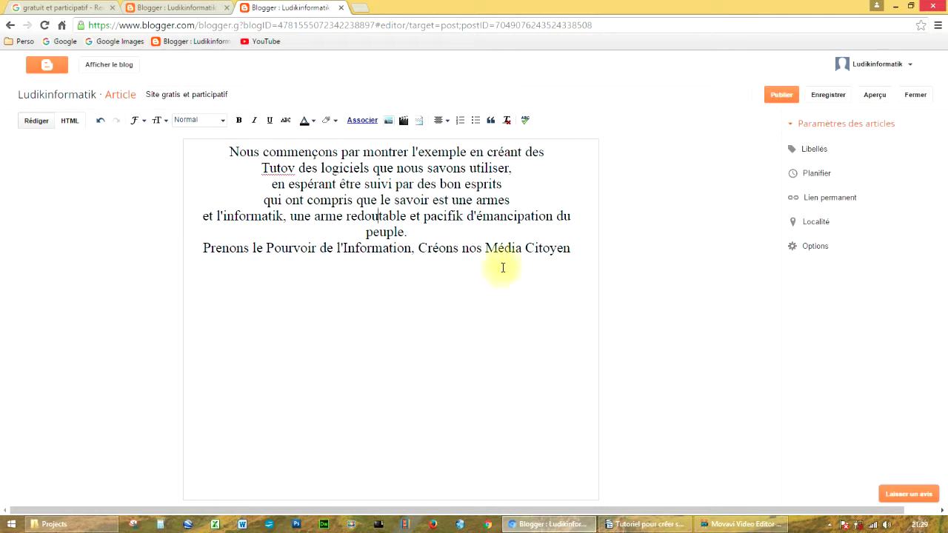
Step: Assign the labels Accueil, Base de données, Création web, Entraid-web, Graphisme, Log-Libre, TvTutoV and Vidéos to the article
{"action": "left_click", "coordinate": [824, 149]}
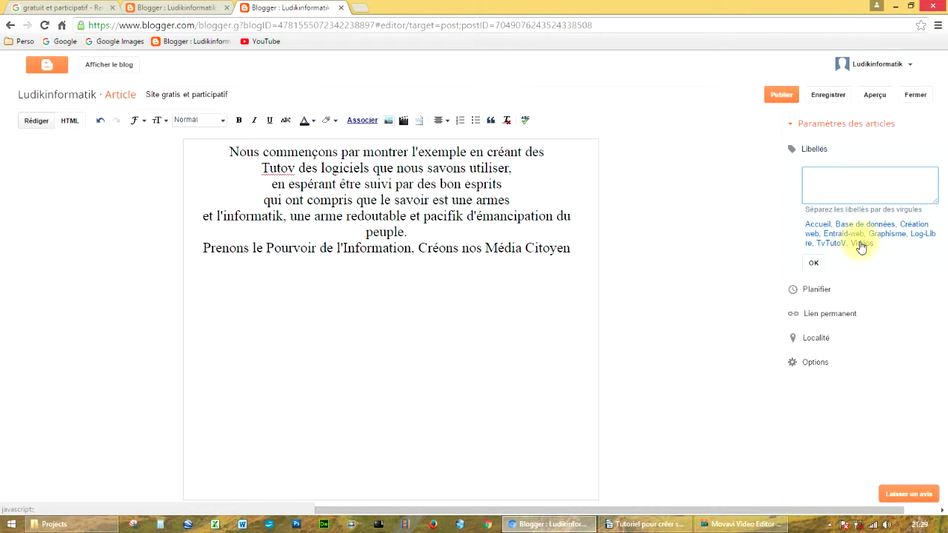
{"action": "left_click", "coordinate": [818, 225]}
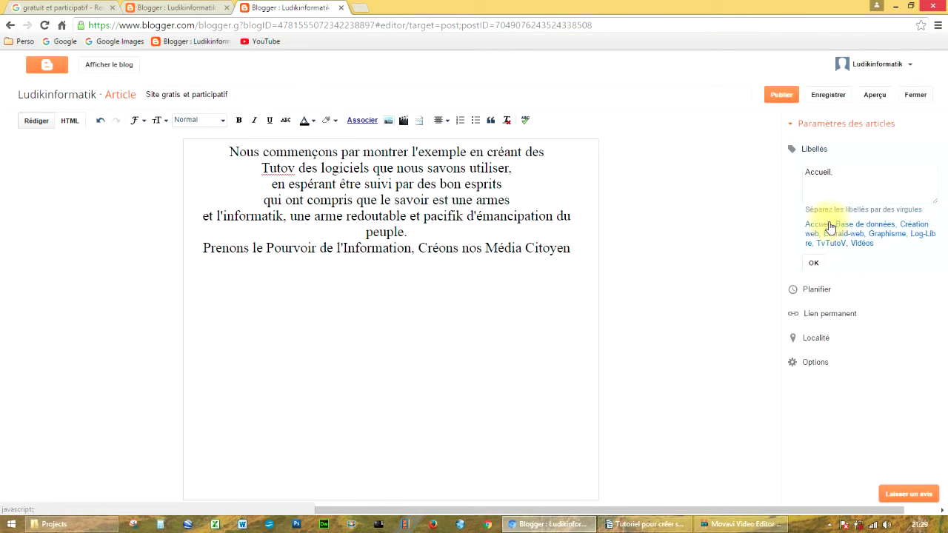
{"action": "left_click", "coordinate": [852, 226]}
{"action": "left_click", "coordinate": [913, 224]}
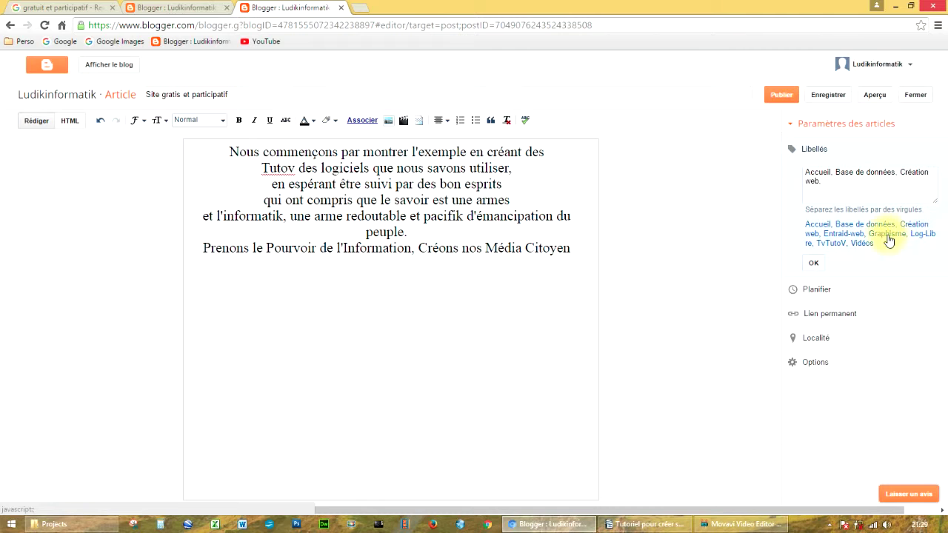
{"action": "left_click", "coordinate": [843, 235]}
{"action": "left_click", "coordinate": [885, 236]}
{"action": "left_click", "coordinate": [919, 236]}
{"action": "left_click", "coordinate": [833, 244]}
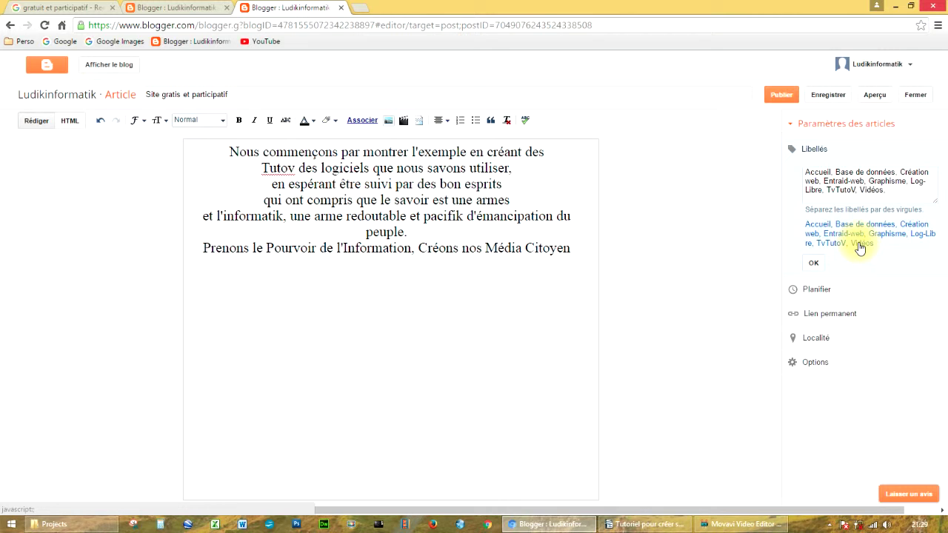
{"action": "left_click", "coordinate": [814, 264]}
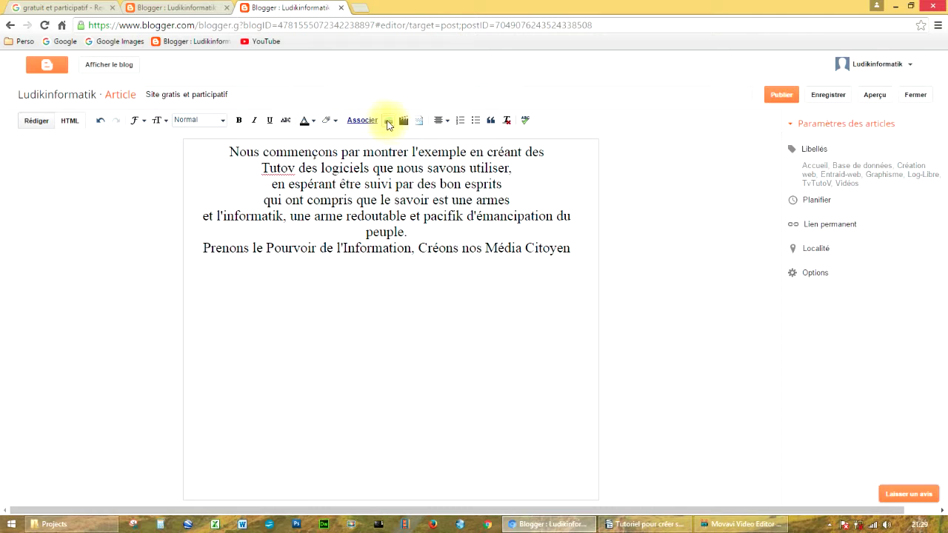
Step: Start adding an image to the article and choose a URL as its source
{"action": "left_click", "coordinate": [386, 123]}
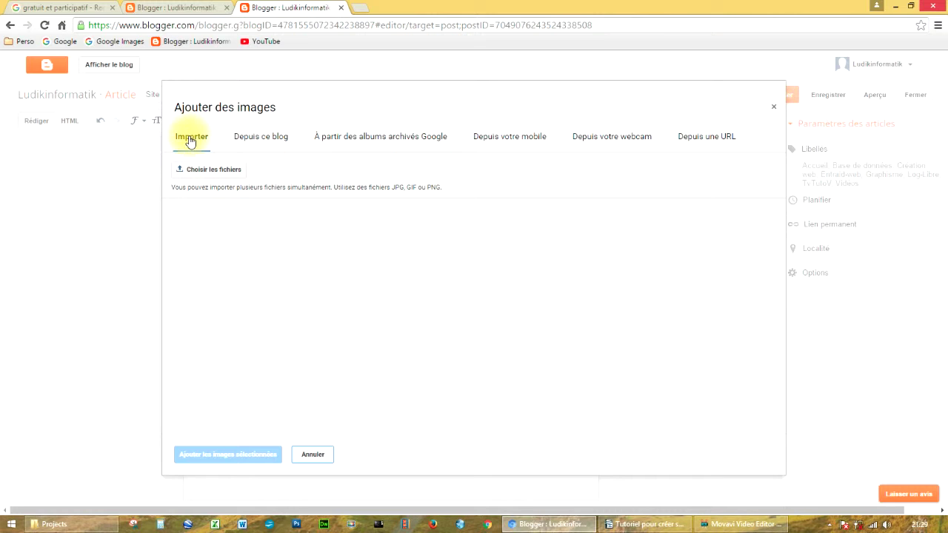
{"action": "left_click", "coordinate": [258, 139]}
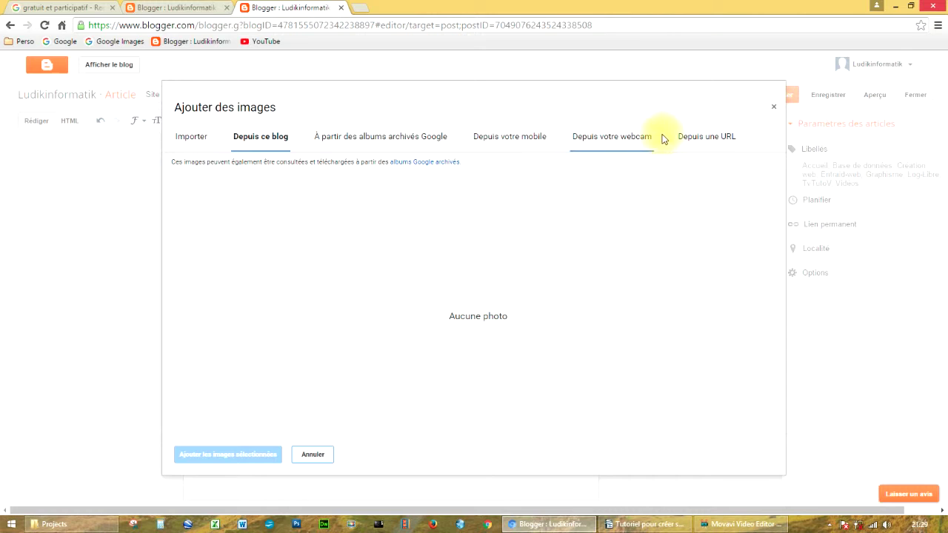
{"action": "left_click", "coordinate": [695, 142]}
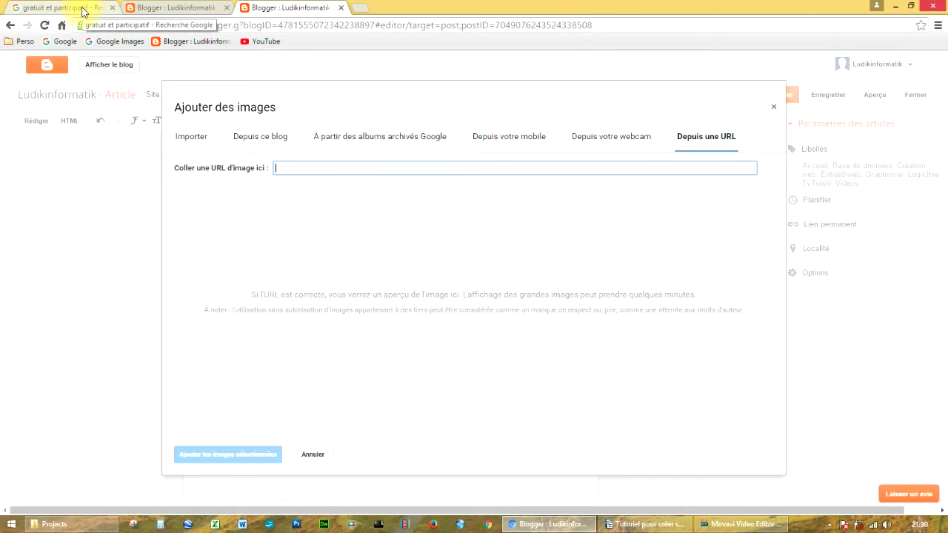
Step: Find the orange "Tous solidaires" check mark picture in the Google Images results and copy its image address
{"action": "left_click", "coordinate": [83, 10]}
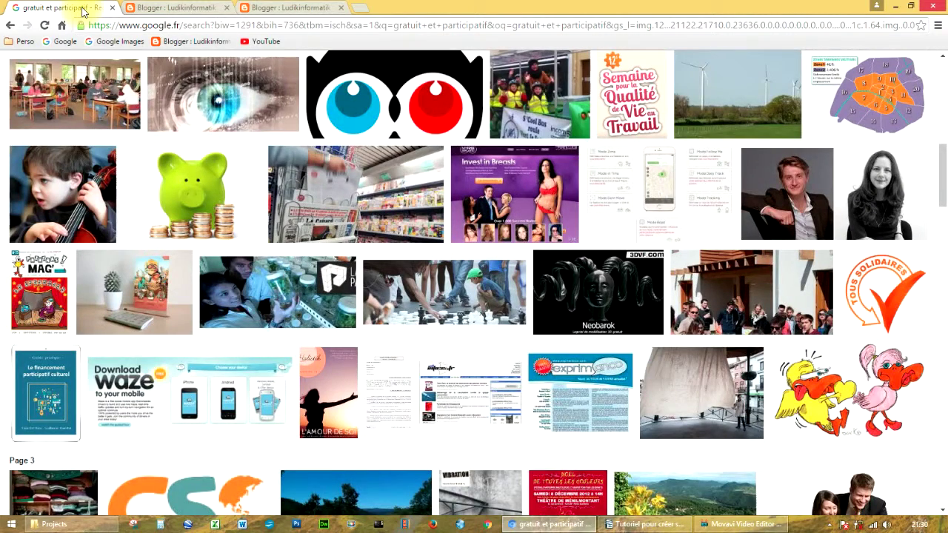
{"action": "scroll", "coordinate": [207, 313], "scroll_direction": "down", "scroll_amount": 1}
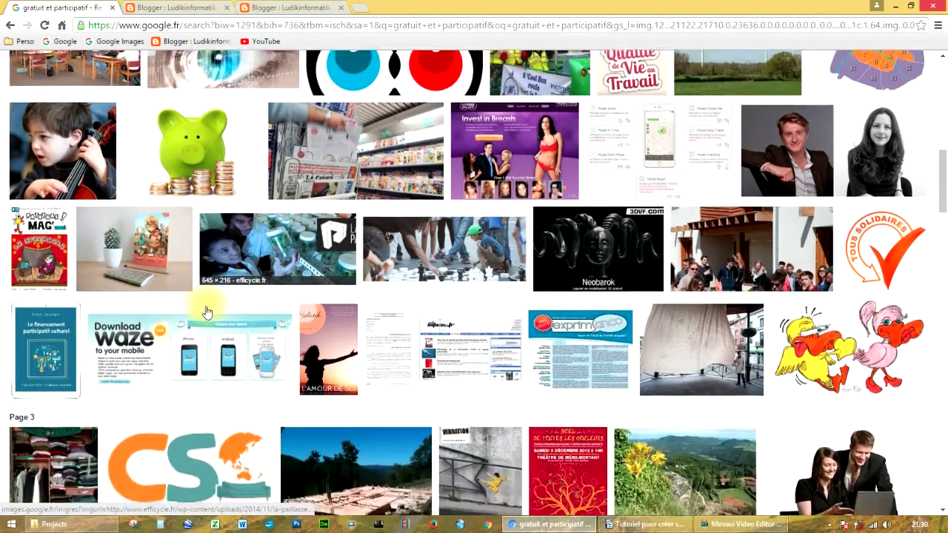
{"action": "scroll", "coordinate": [208, 312], "scroll_direction": "down", "scroll_amount": 3}
{"action": "scroll", "coordinate": [207, 313], "scroll_direction": "up", "scroll_amount": 8}
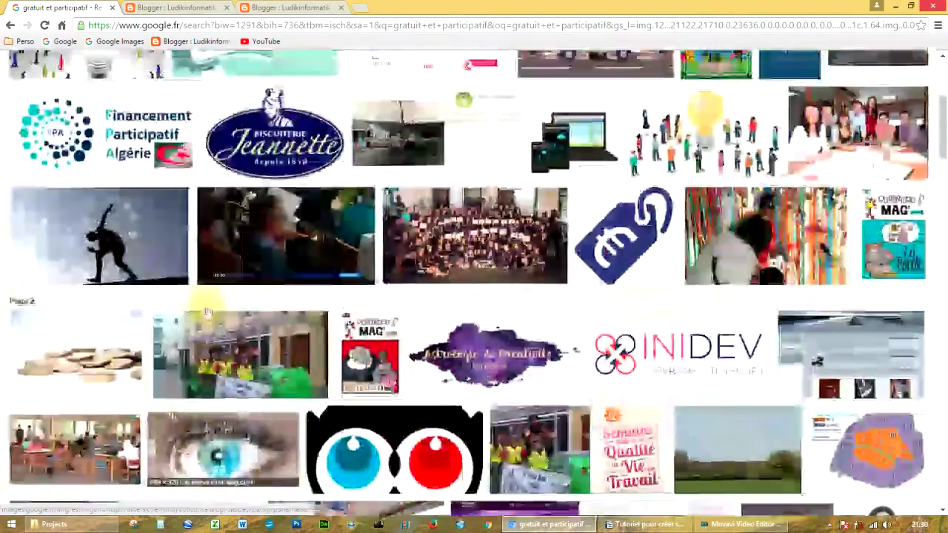
{"action": "scroll", "coordinate": [208, 312], "scroll_direction": "up", "scroll_amount": 4}
{"action": "scroll", "coordinate": [207, 313], "scroll_direction": "down", "scroll_amount": 10}
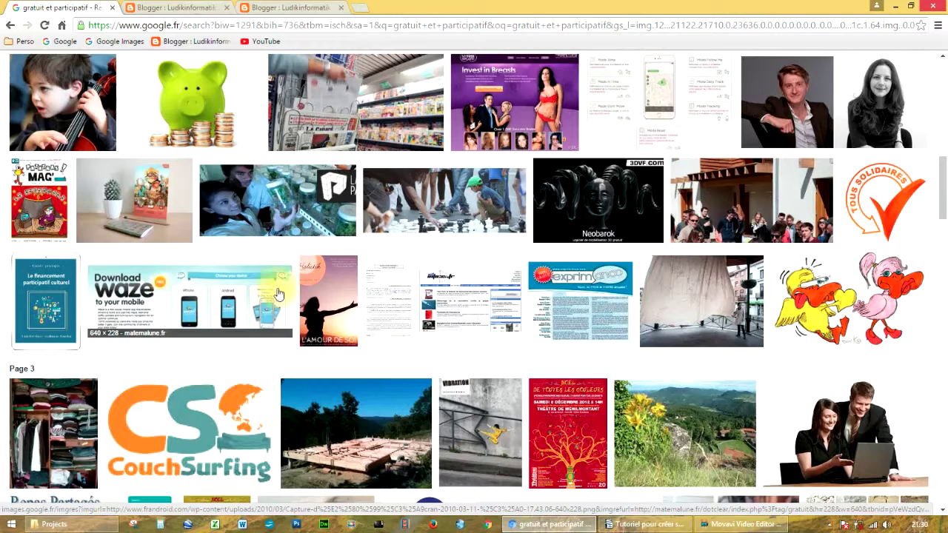
{"action": "left_click", "coordinate": [883, 200]}
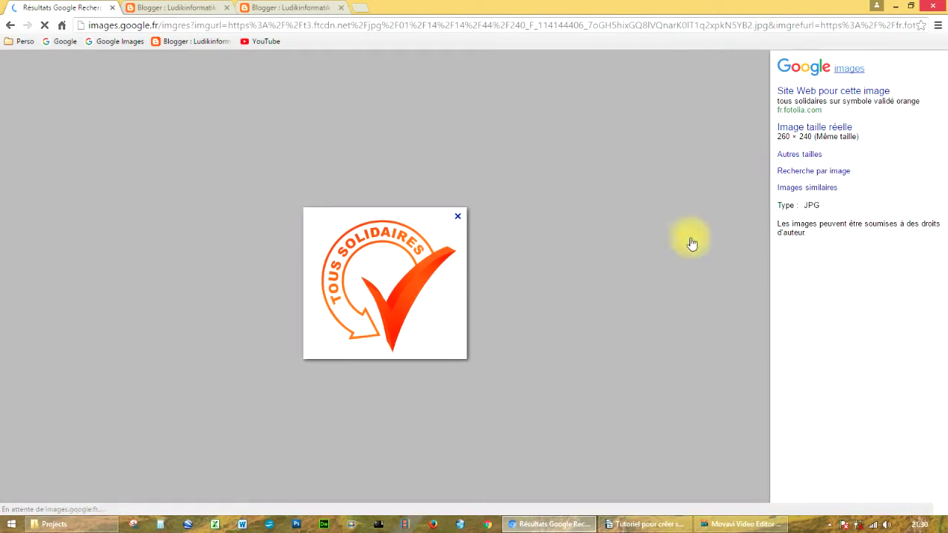
{"action": "right_click", "coordinate": [377, 295]}
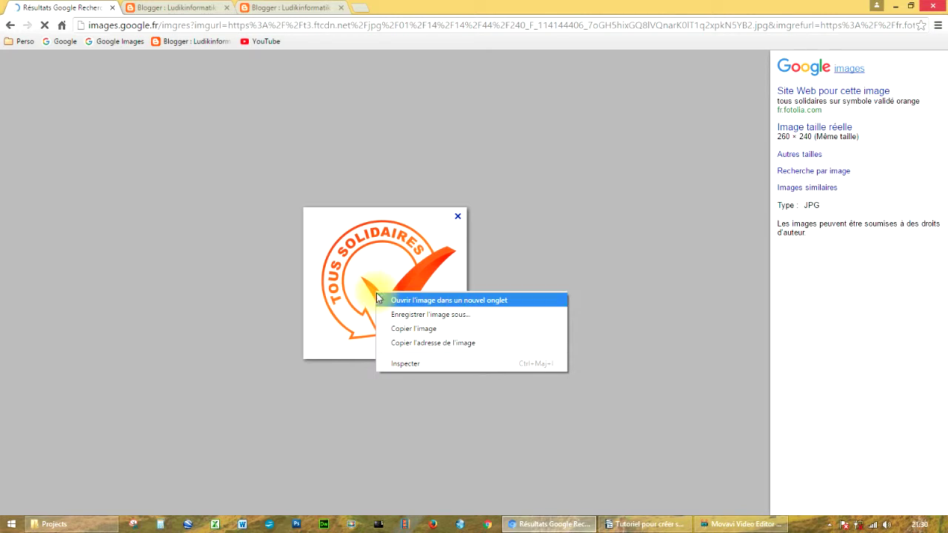
{"action": "left_click", "coordinate": [406, 344]}
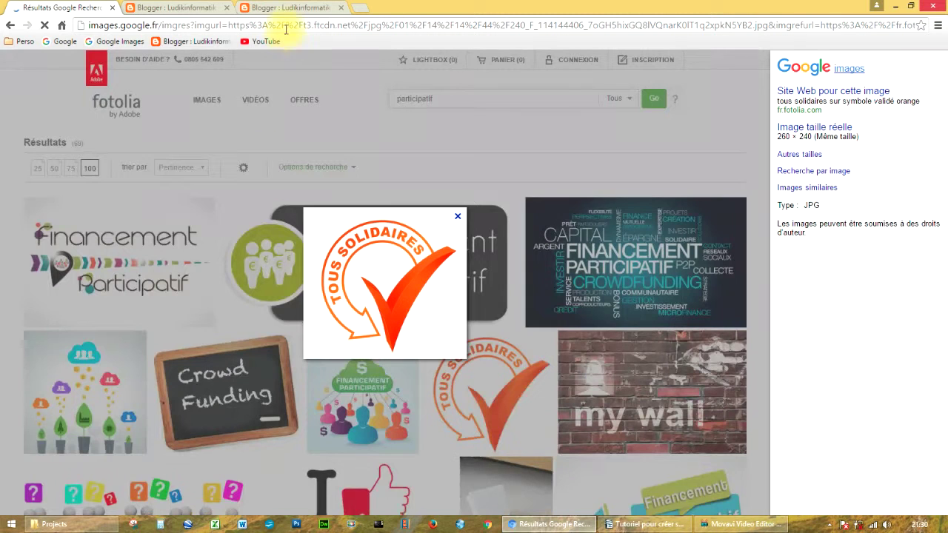
Step: Return to the article's image dialog, paste the copied image address and insert the picture above the text
{"action": "left_click", "coordinate": [275, 9]}
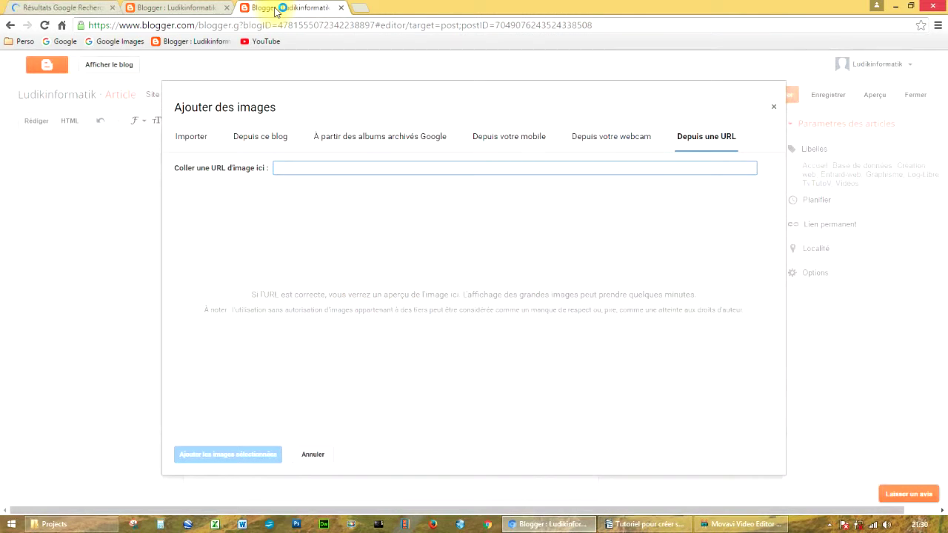
{"action": "right_click", "coordinate": [314, 168]}
{"action": "left_click", "coordinate": [335, 239]}
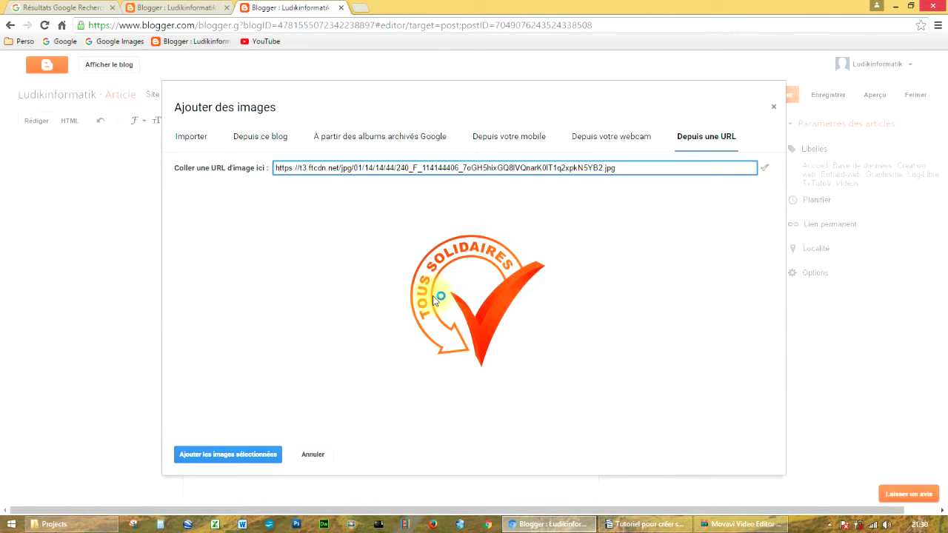
{"action": "left_click", "coordinate": [228, 455]}
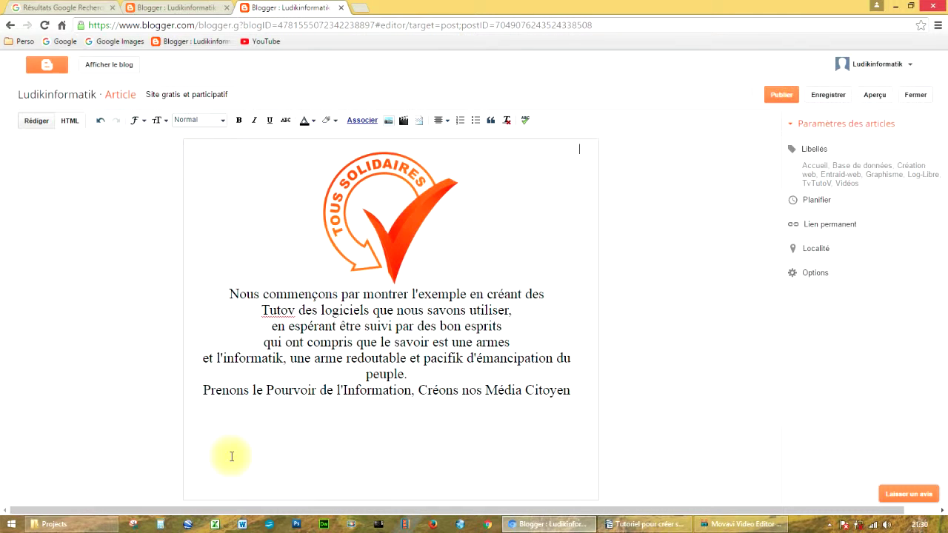
Step: Try the sizes Petit, Moyen and Grand on the inserted image, ending with Petit
{"action": "left_click", "coordinate": [378, 243]}
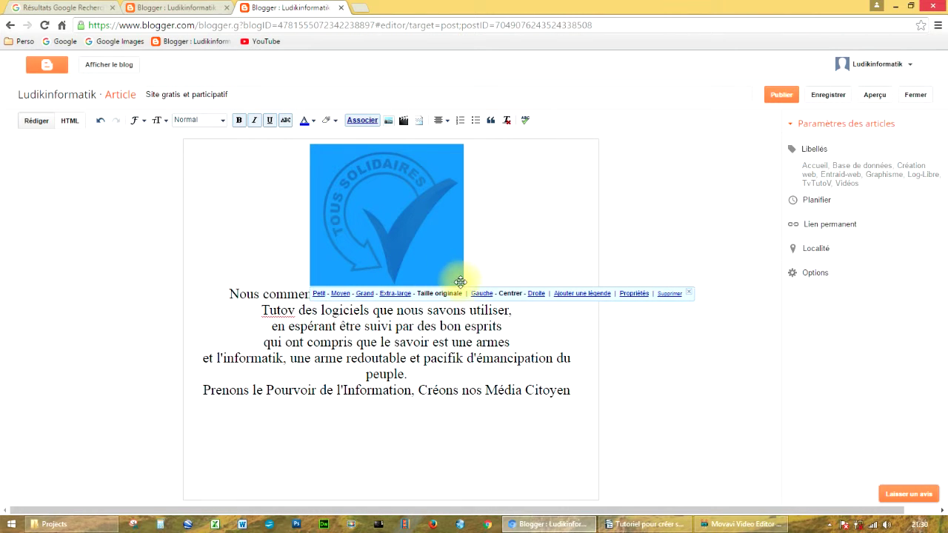
{"action": "left_click", "coordinate": [319, 294]}
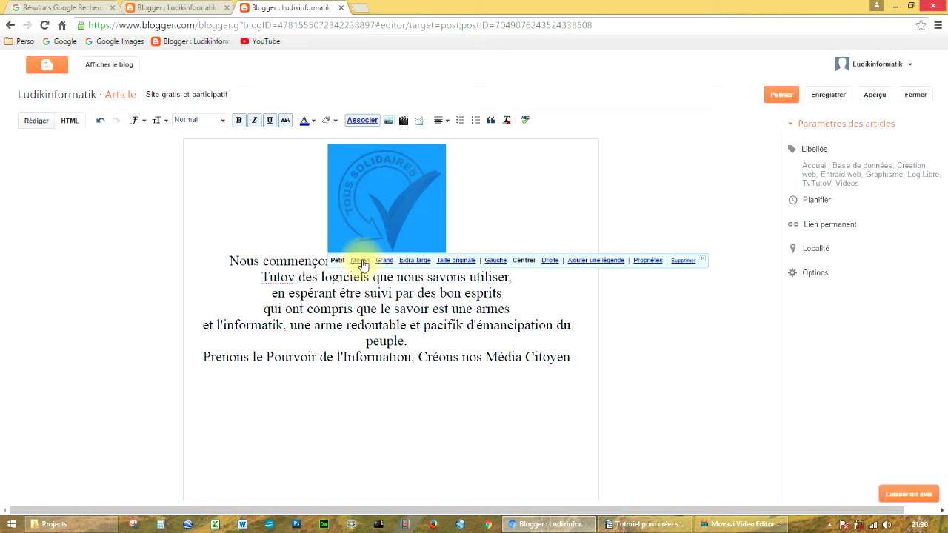
{"action": "left_click", "coordinate": [360, 262]}
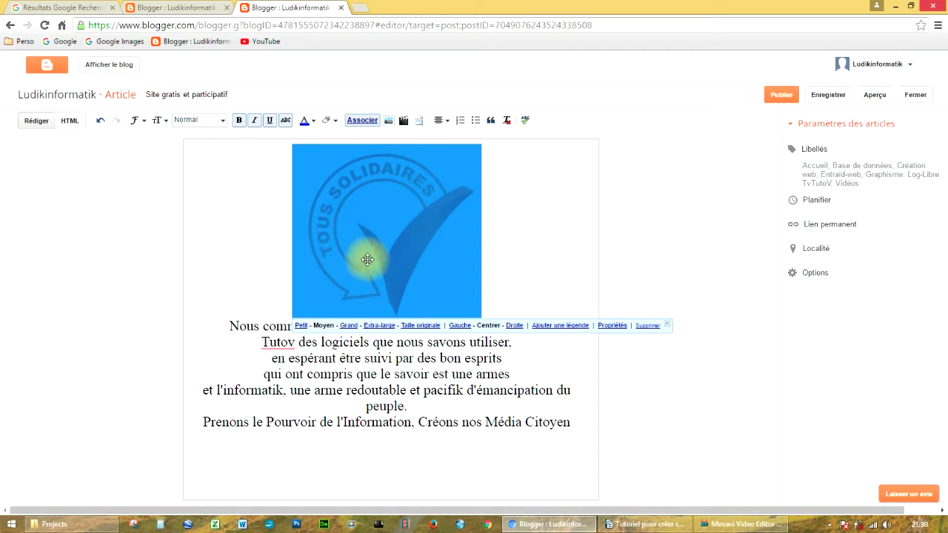
{"action": "left_click", "coordinate": [347, 325]}
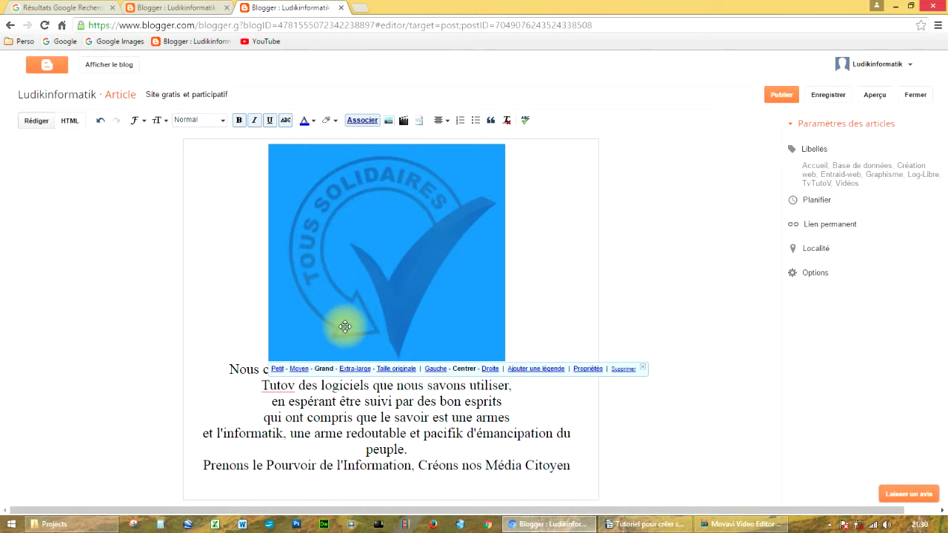
{"action": "left_click", "coordinate": [277, 369]}
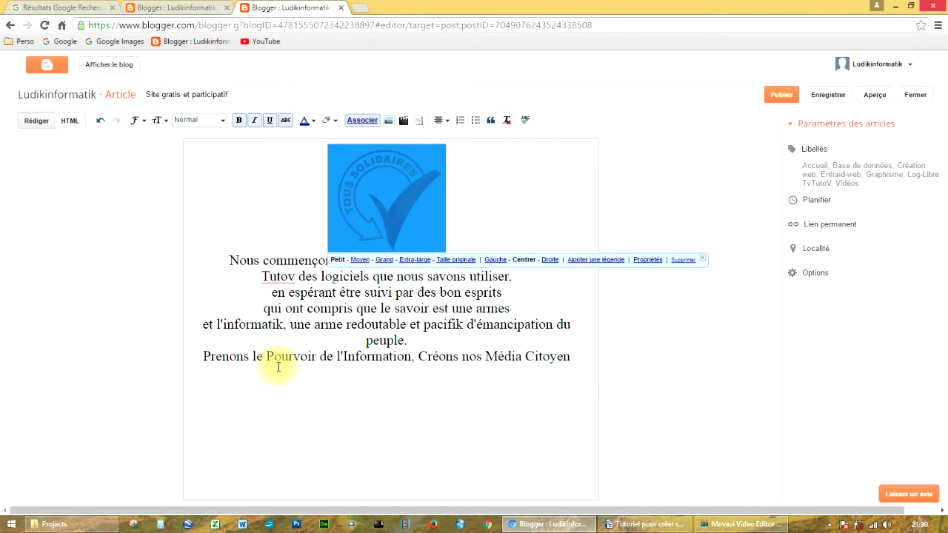
Step: Set the image size to Moyen and align it to the left of the article text
{"action": "left_click", "coordinate": [360, 260]}
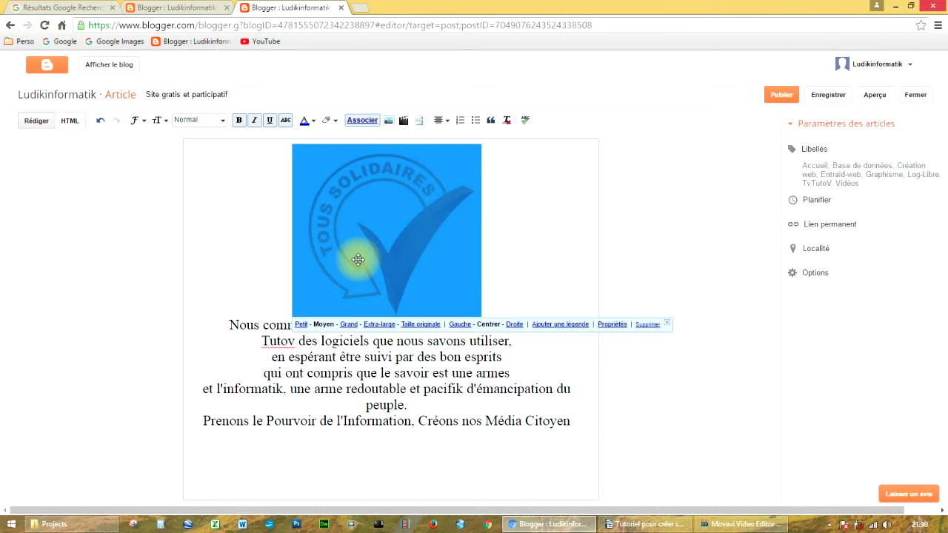
{"action": "left_click", "coordinate": [458, 326]}
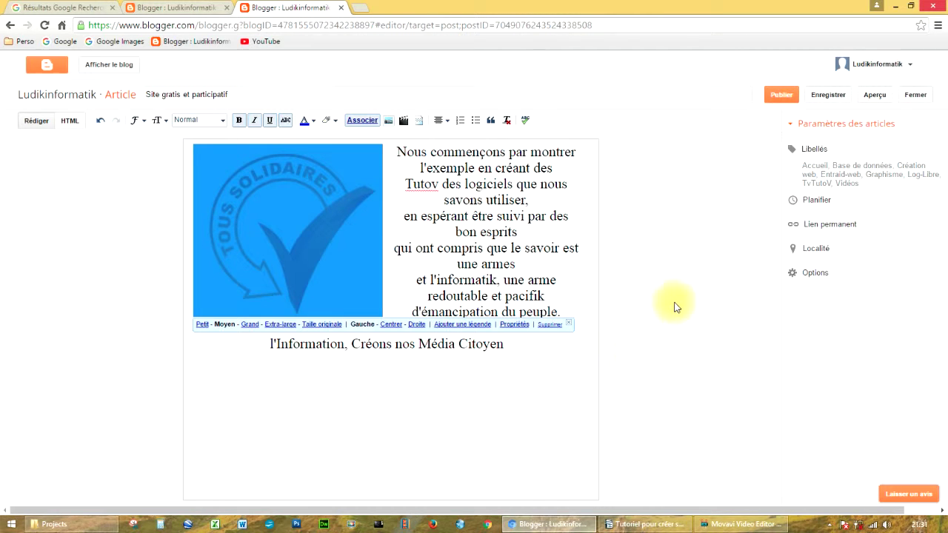
{"action": "left_click", "coordinate": [503, 358]}
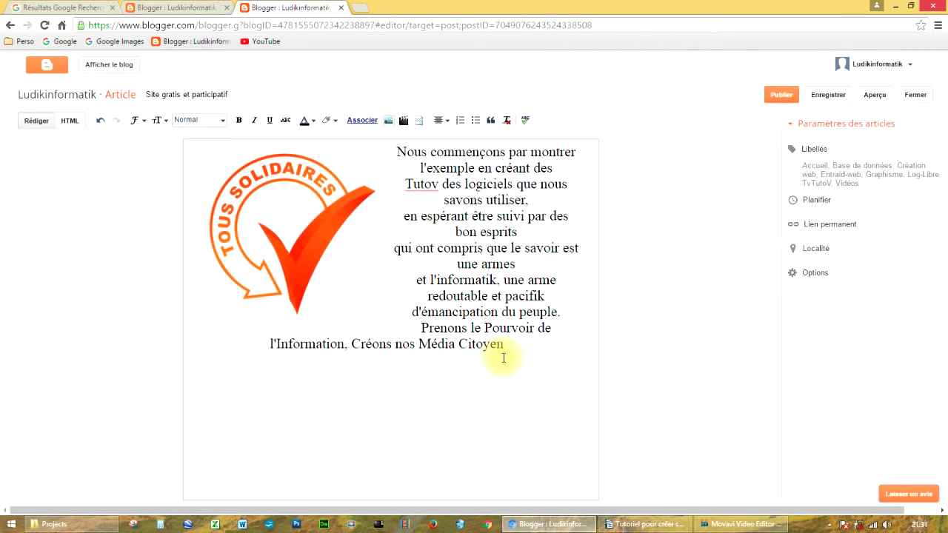
Step: Publish the article "Site gratis et participatif" and view the blog
{"action": "left_click", "coordinate": [780, 96]}
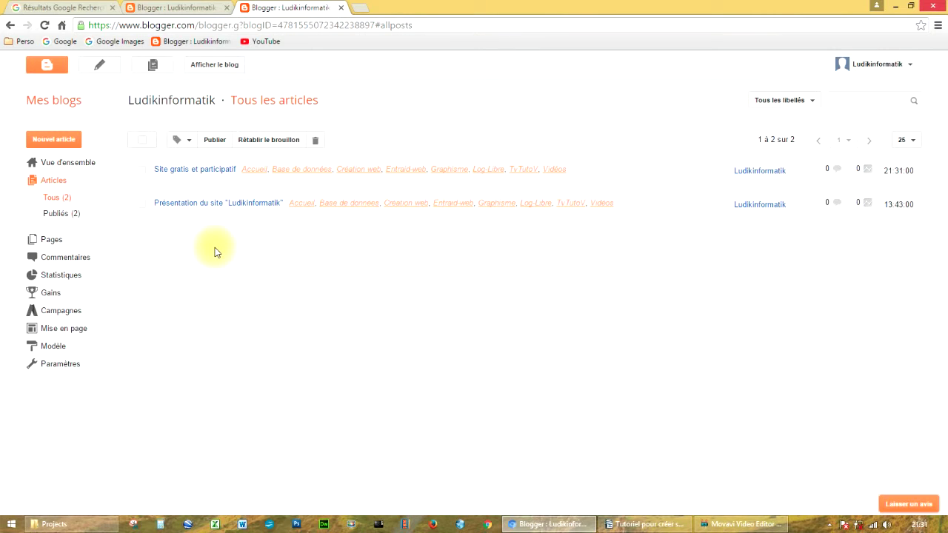
{"action": "mouse_move", "coordinate": [200, 186]}
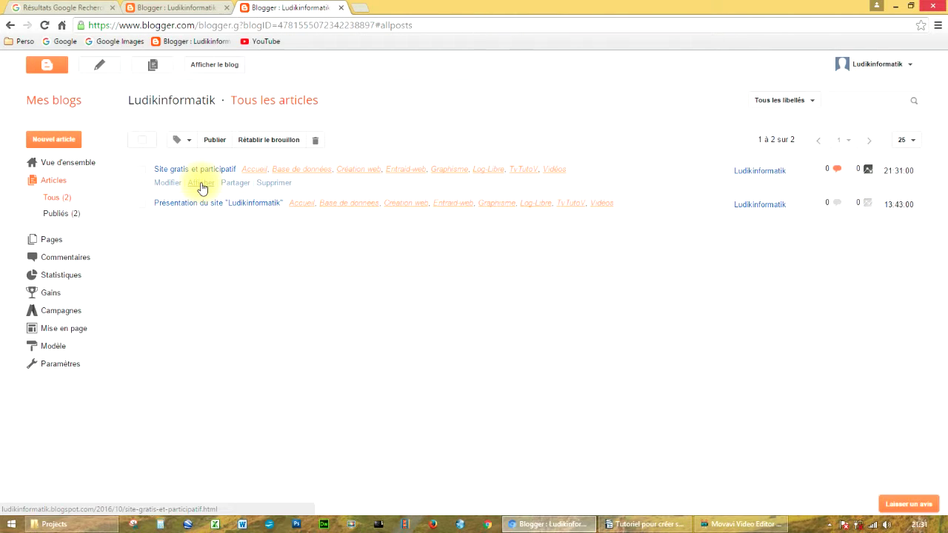
{"action": "left_click", "coordinate": [215, 67]}
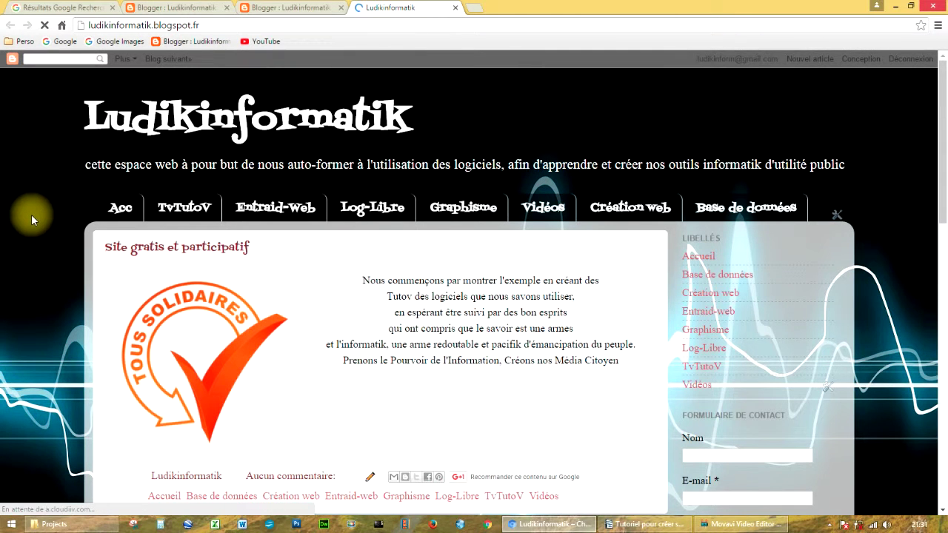
Step: Reopen the published article for editing from the blog, set its image size to Petit and update the article
{"action": "scroll", "coordinate": [356, 348], "scroll_direction": "down", "scroll_amount": 2}
{"action": "left_click", "coordinate": [371, 360]}
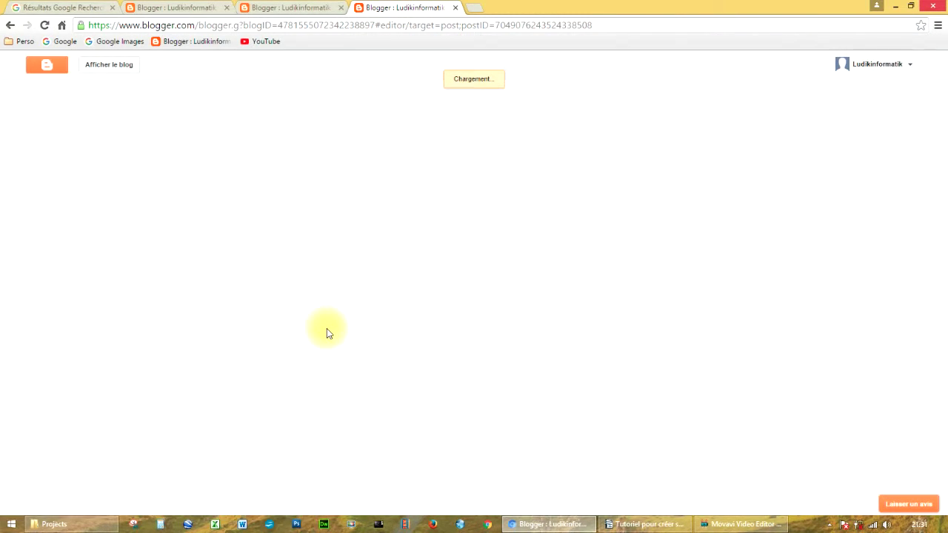
{"action": "left_click", "coordinate": [290, 259]}
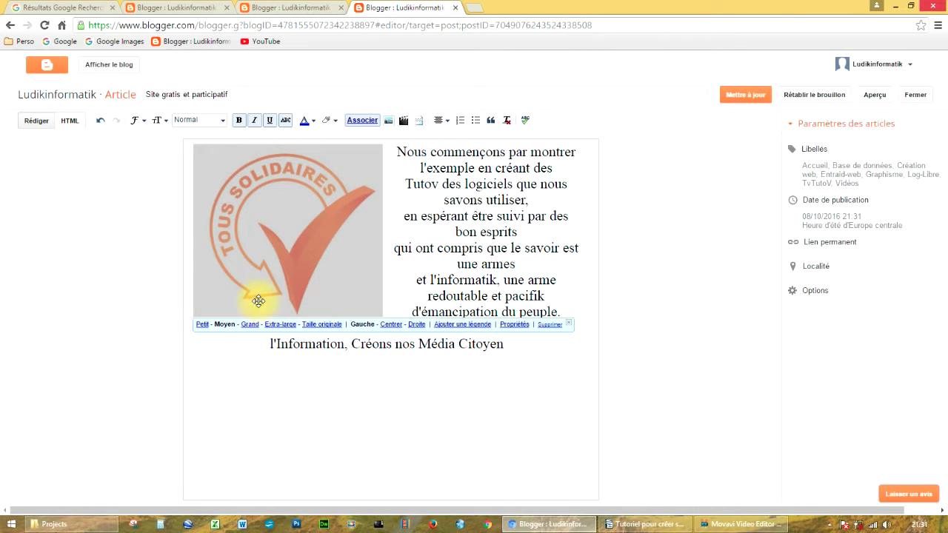
{"action": "left_click", "coordinate": [202, 324]}
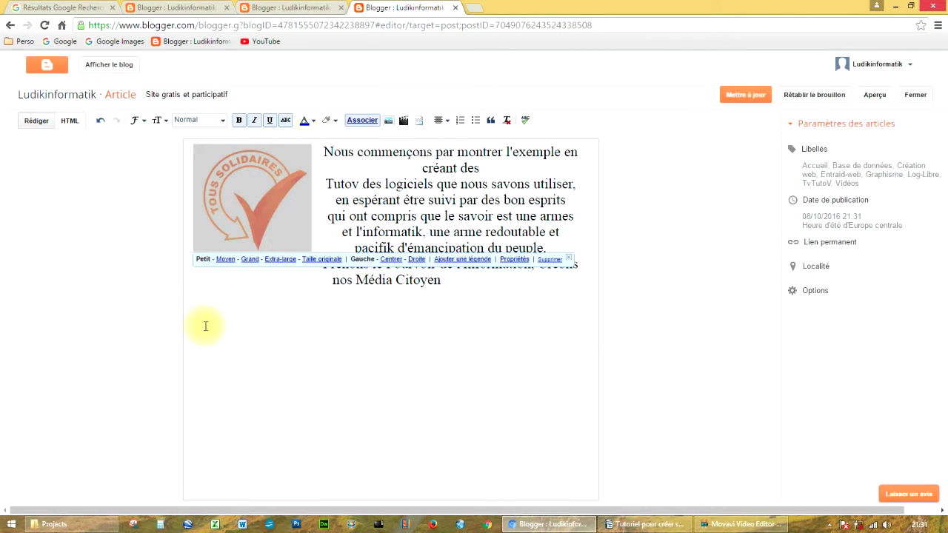
{"action": "left_click", "coordinate": [756, 98]}
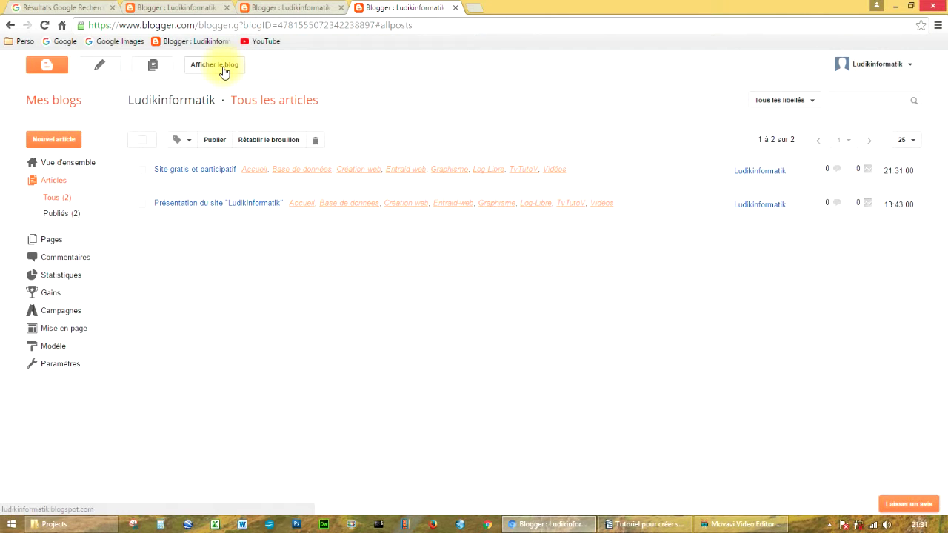
Step: View the published article "Site gratis et participatif" and check the blog's Accueil, TvTutoV and Vidéos label pages
{"action": "left_click", "coordinate": [202, 183]}
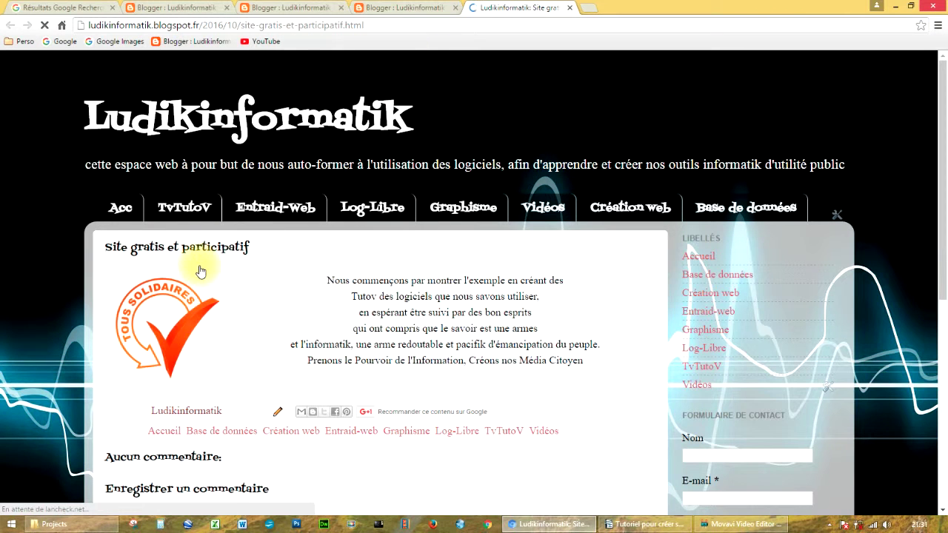
{"action": "scroll", "coordinate": [199, 270], "scroll_direction": "down", "scroll_amount": 1}
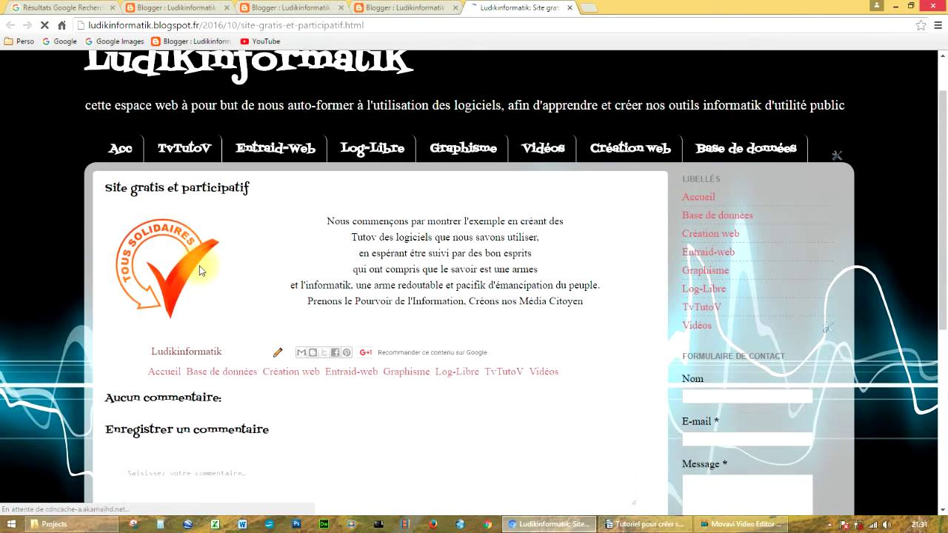
{"action": "left_click", "coordinate": [128, 153]}
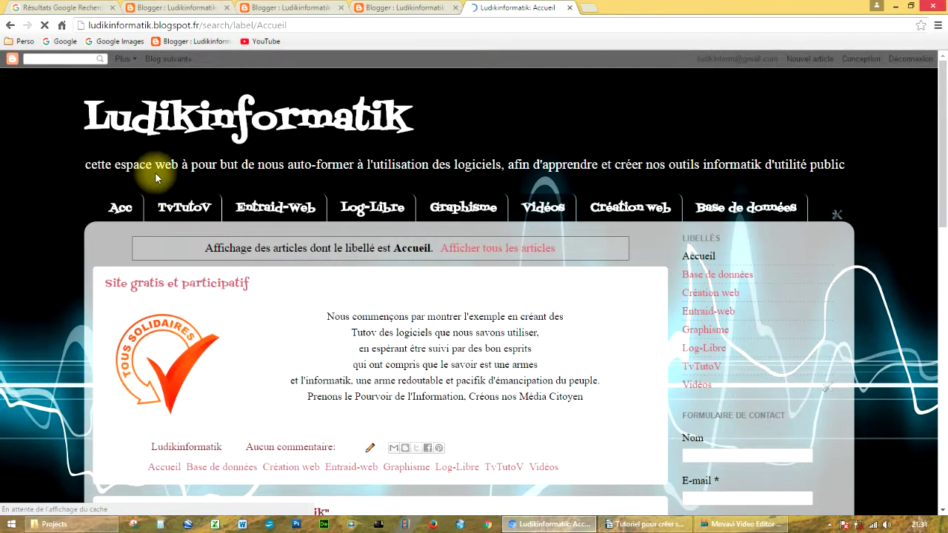
{"action": "left_click", "coordinate": [195, 211]}
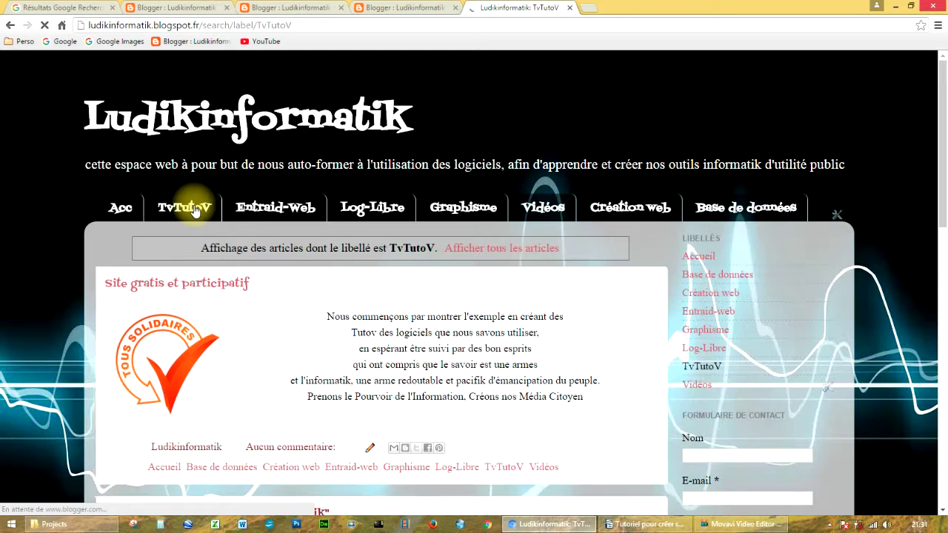
{"action": "left_click", "coordinate": [559, 213]}
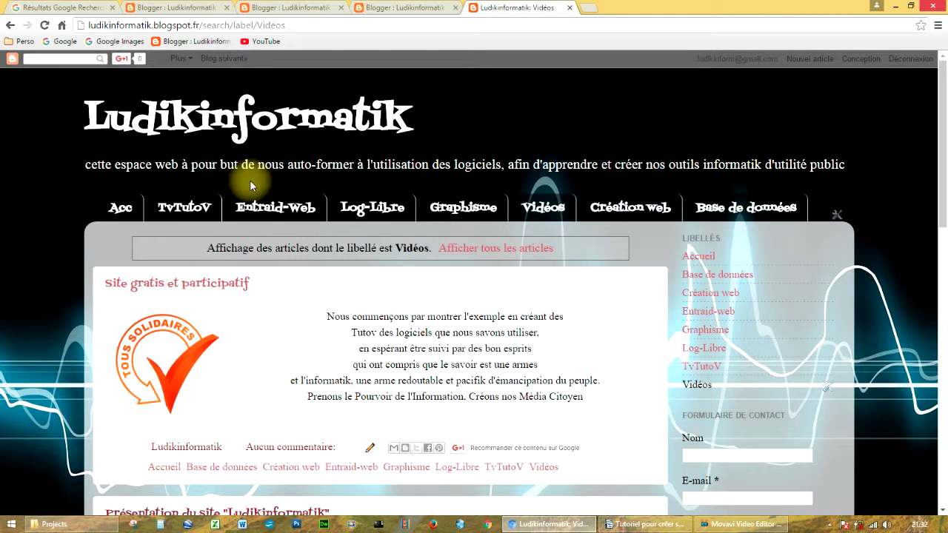
{"action": "left_click", "coordinate": [122, 212]}
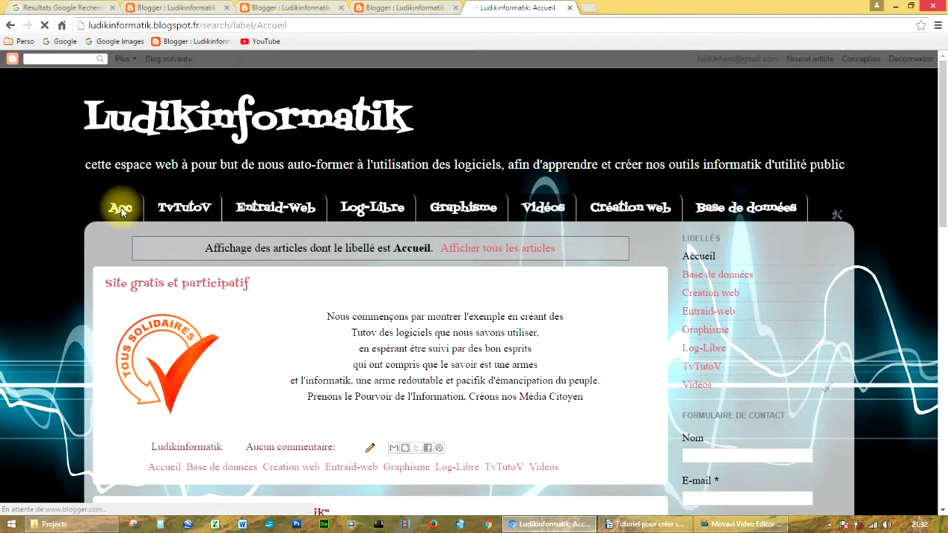
{"action": "scroll", "coordinate": [143, 351], "scroll_direction": "down", "scroll_amount": 2}
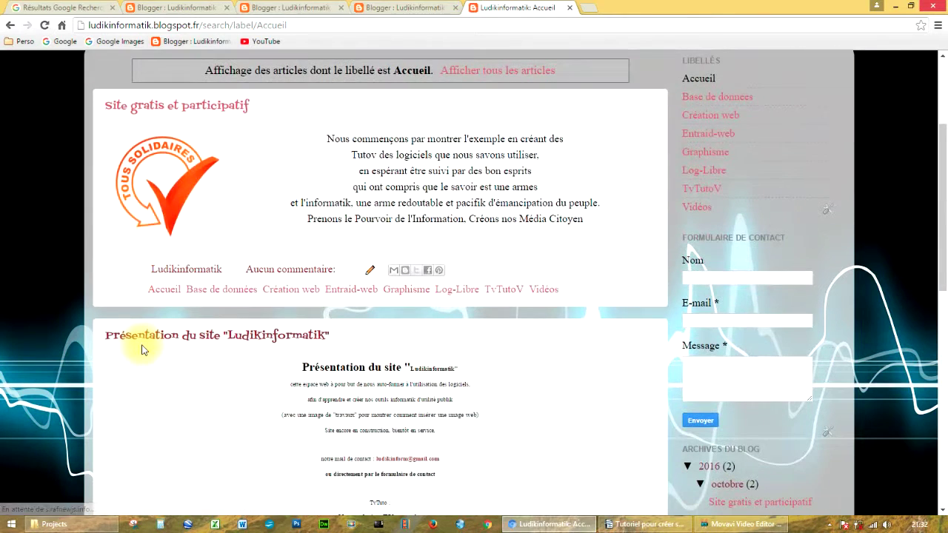
Step: Open the article "Présentation du site "Ludikinformatik"" for editing from the blog and reduce its labels to Accueil only
{"action": "scroll", "coordinate": [143, 350], "scroll_direction": "down", "scroll_amount": 2}
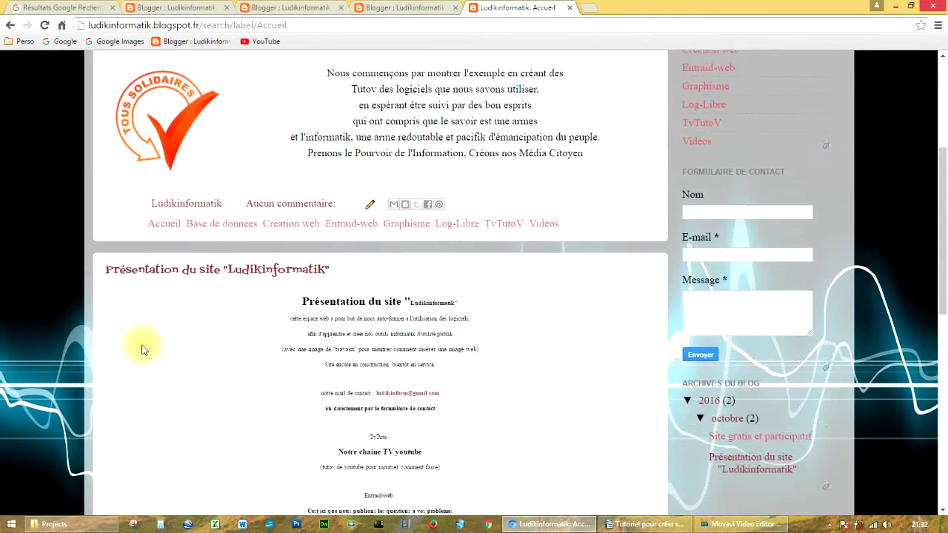
{"action": "scroll", "coordinate": [143, 350], "scroll_direction": "down", "scroll_amount": 1}
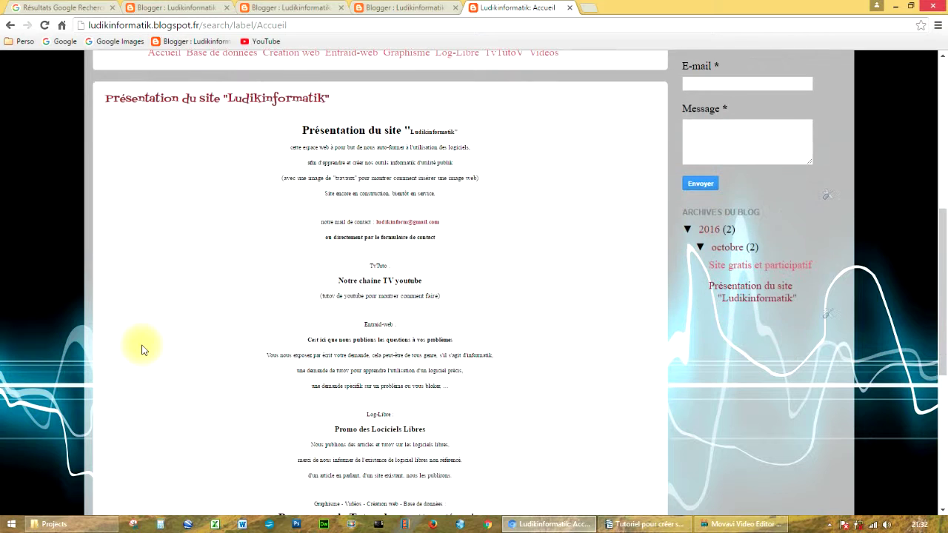
{"action": "scroll", "coordinate": [141, 349], "scroll_direction": "down", "scroll_amount": 2}
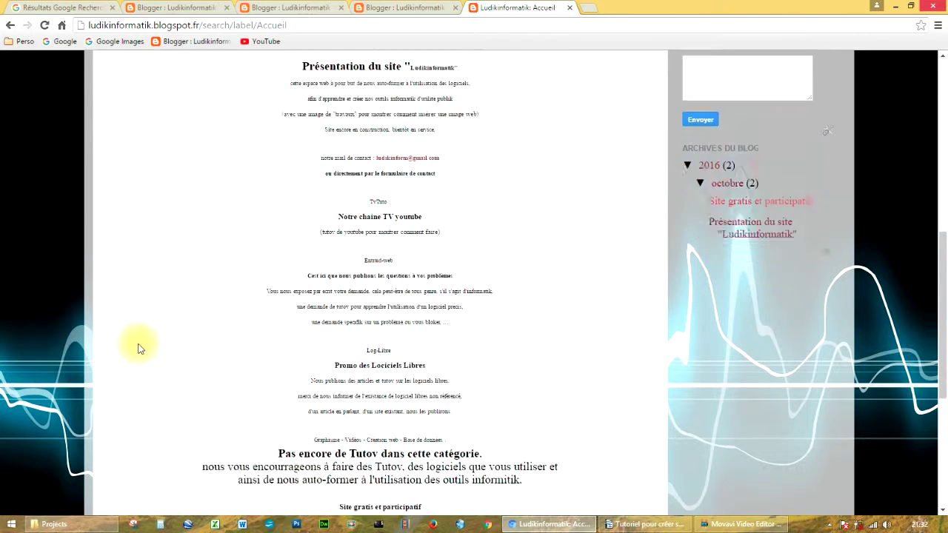
{"action": "scroll", "coordinate": [141, 349], "scroll_direction": "down", "scroll_amount": 2}
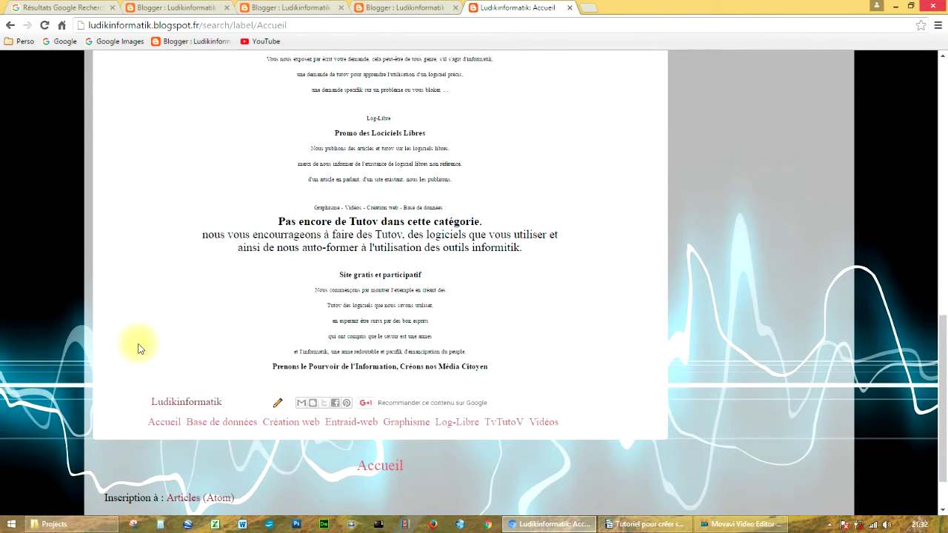
{"action": "left_click", "coordinate": [278, 407]}
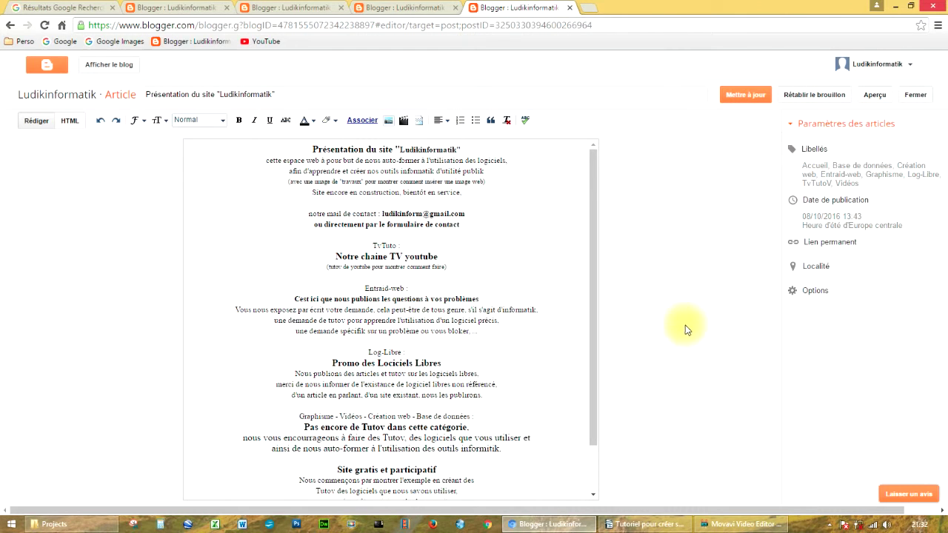
{"action": "left_click", "coordinate": [815, 151]}
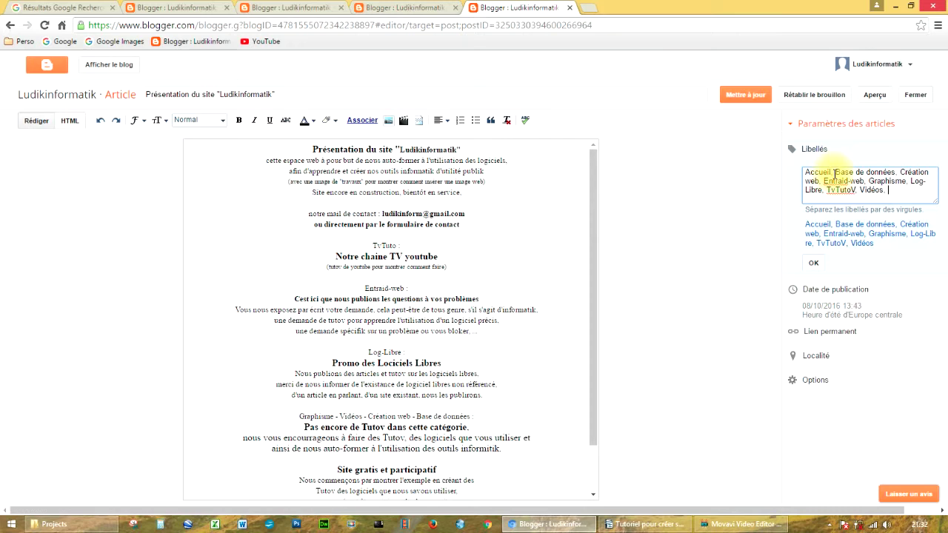
{"action": "left_click_drag", "start_coordinate": [836, 170], "coordinate": [904, 193]}
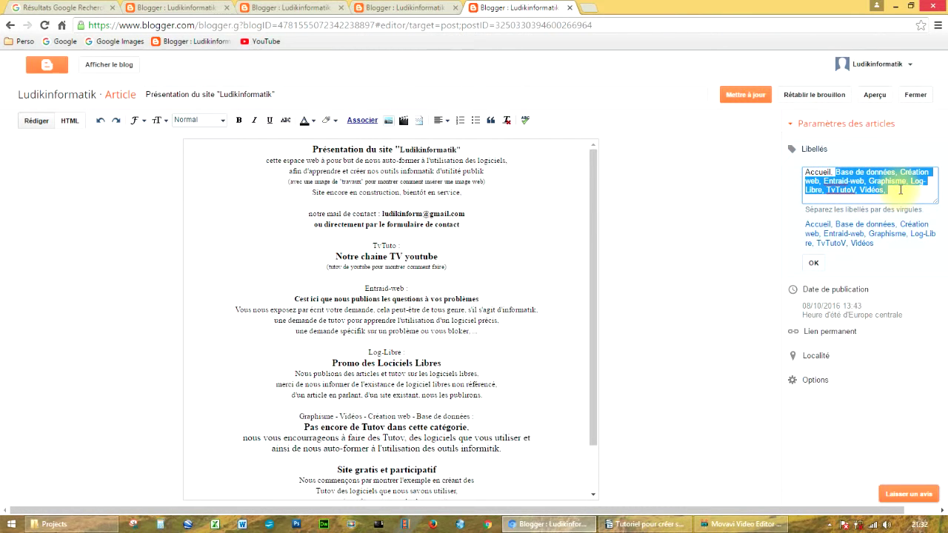
{"action": "key", "text": "Delete"}
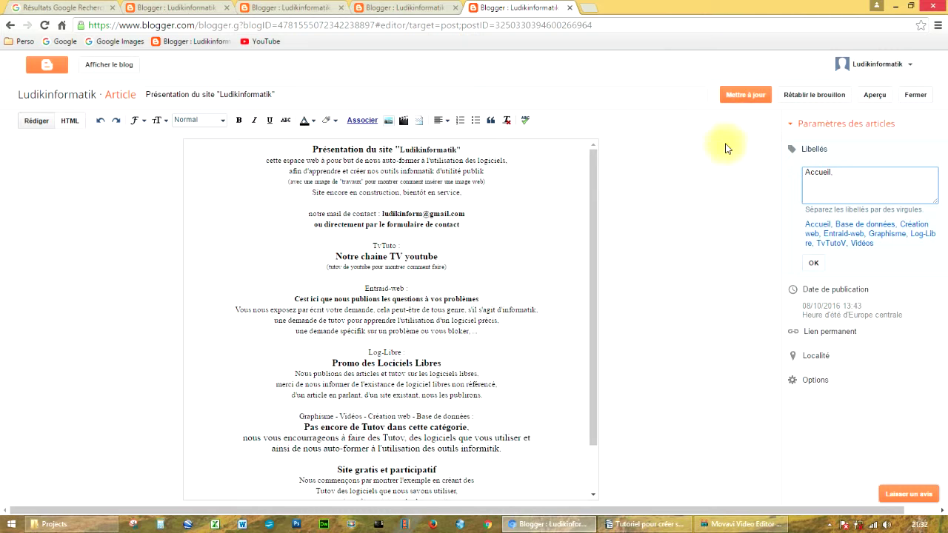
Step: Update the presentation article and copy its "Graphisme - Vidéos - Création web - Base de données" passage into a new article
{"action": "left_click", "coordinate": [367, 331]}
{"action": "scroll", "coordinate": [368, 337], "scroll_direction": "down", "scroll_amount": 1}
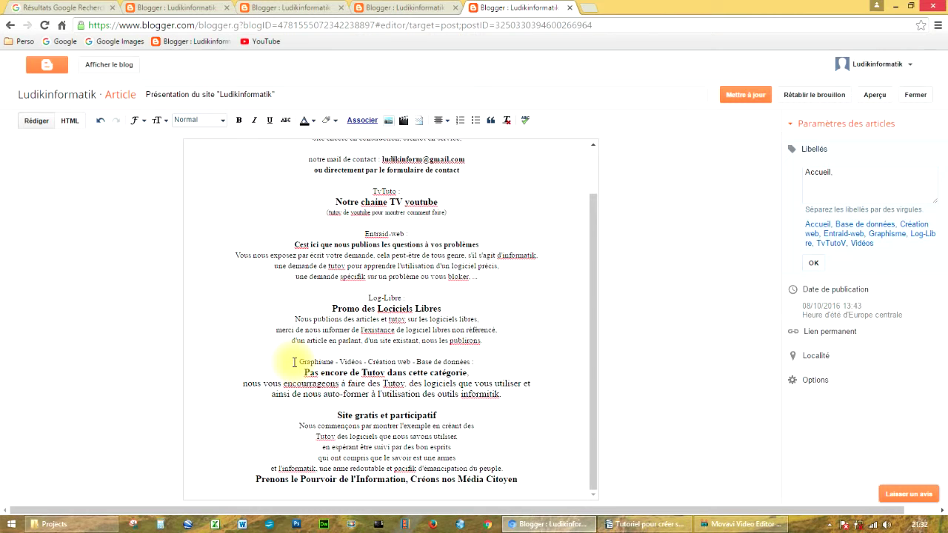
{"action": "left_click_drag", "start_coordinate": [295, 363], "coordinate": [510, 395]}
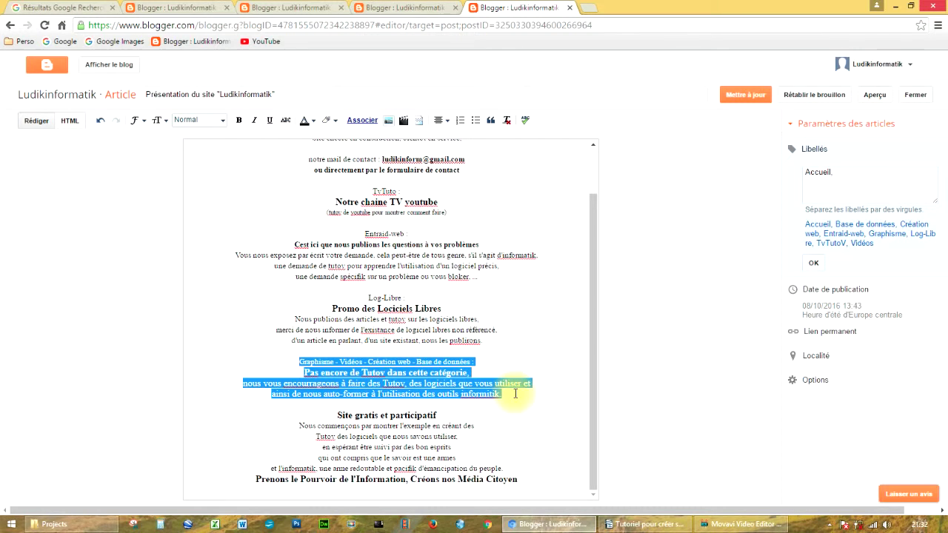
{"action": "left_click", "coordinate": [740, 96]}
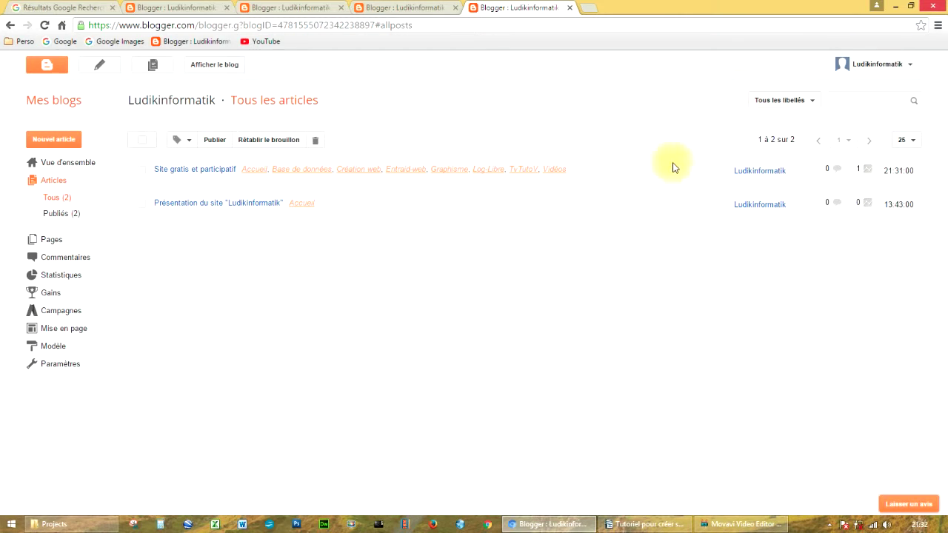
{"action": "left_click", "coordinate": [60, 142]}
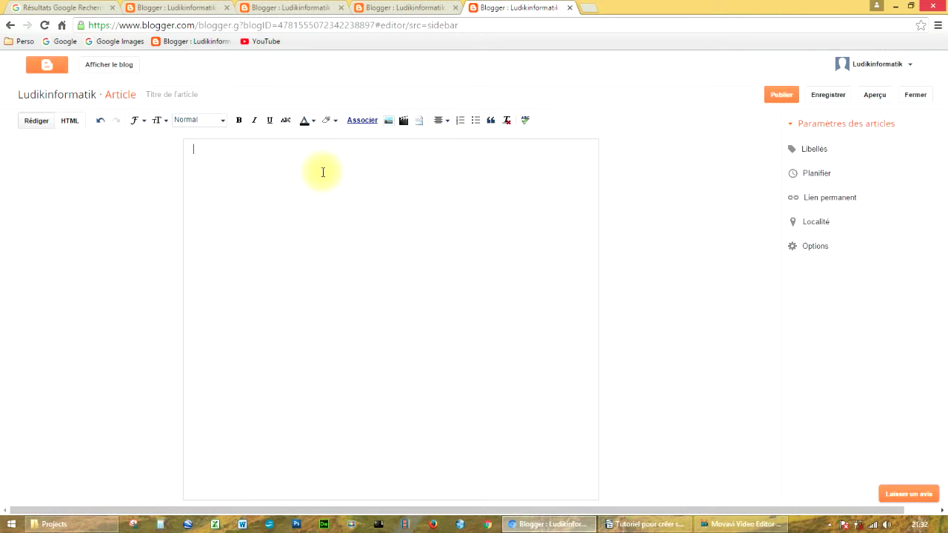
{"action": "type", "text": "Graphisme - Videos - Creation web - Base de données : Pas encore de Tutoy dans cette catégorie. nous vous encourragions à faire des Tutoy, des logiciels que vous utiliser et ainsi de nous auto-former à l'utilisation des outils informitik."}
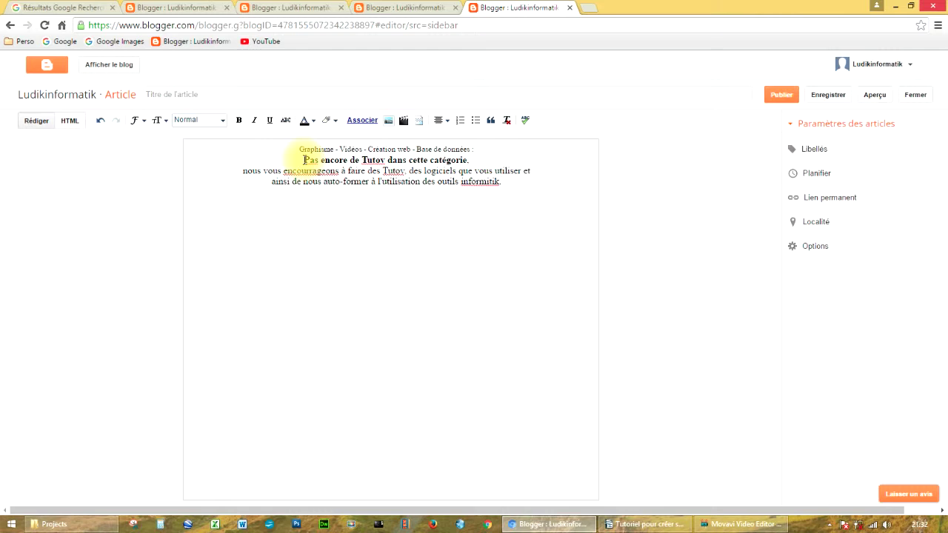
Step: Label the new article Graphisme, Vidéos, Création web and Base de données, and delete the category line heading its text
{"action": "left_click_drag", "start_coordinate": [296, 149], "coordinate": [508, 150]}
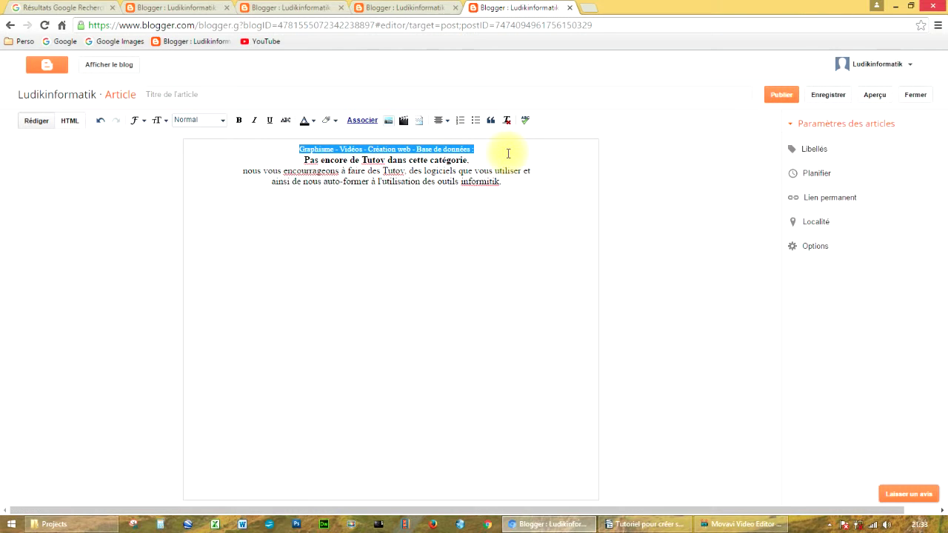
{"action": "left_click", "coordinate": [821, 154]}
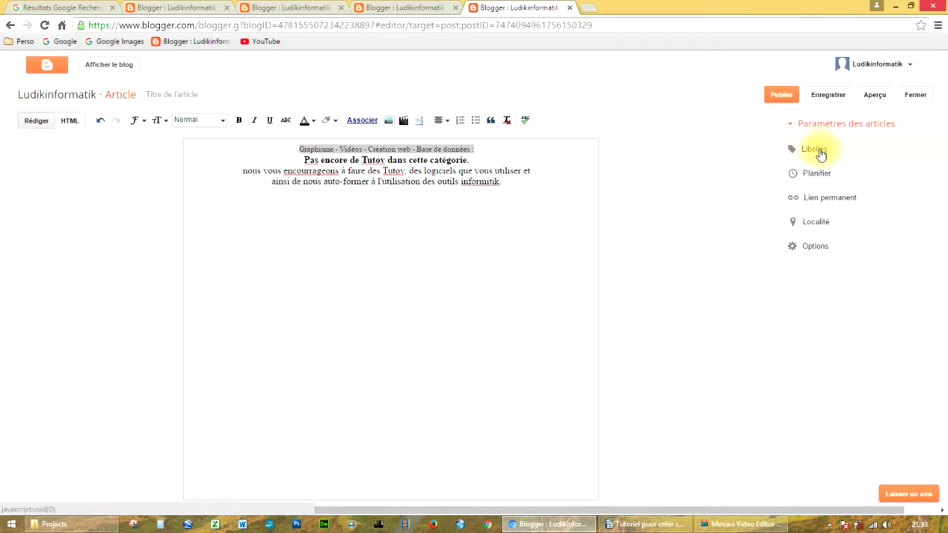
{"action": "left_click", "coordinate": [886, 236]}
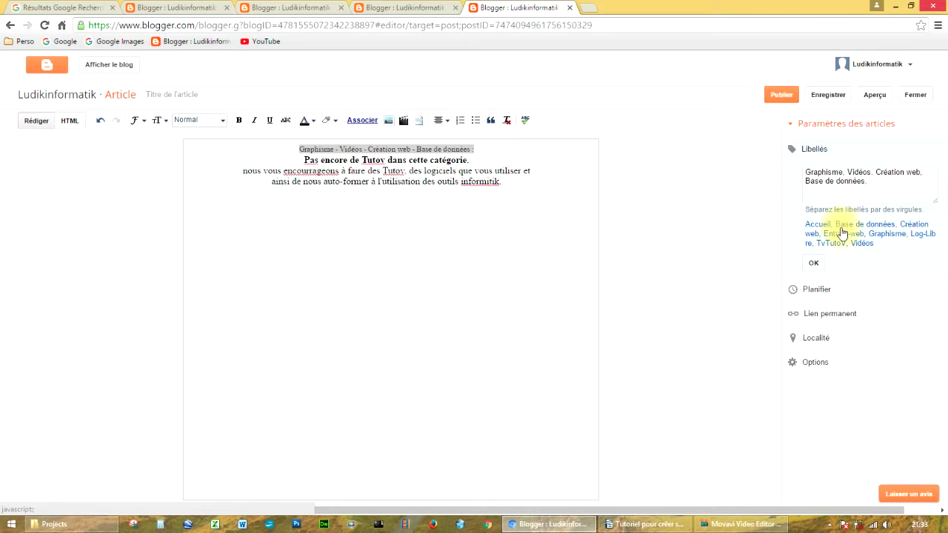
{"action": "left_click", "coordinate": [815, 265]}
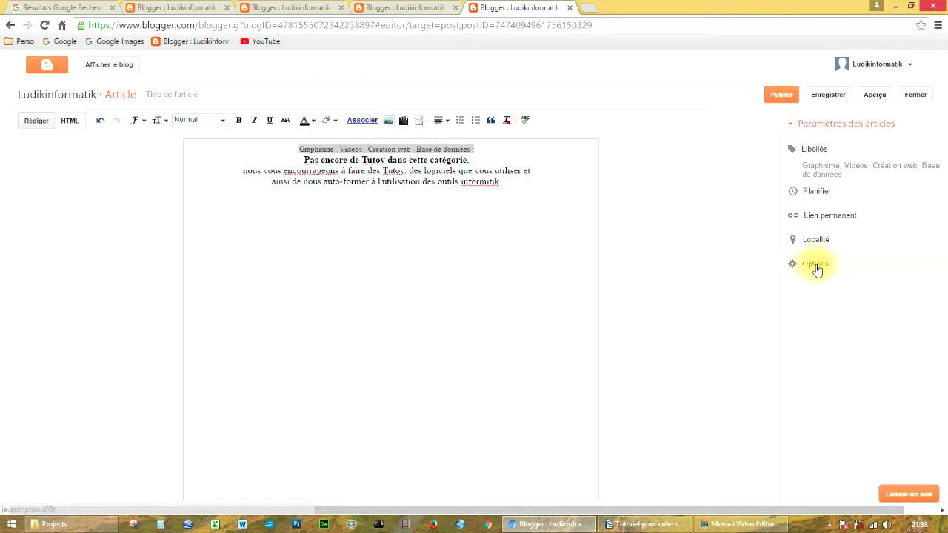
{"action": "left_click_drag", "start_coordinate": [284, 152], "coordinate": [290, 158]}
{"action": "key", "text": "BackSpace"}
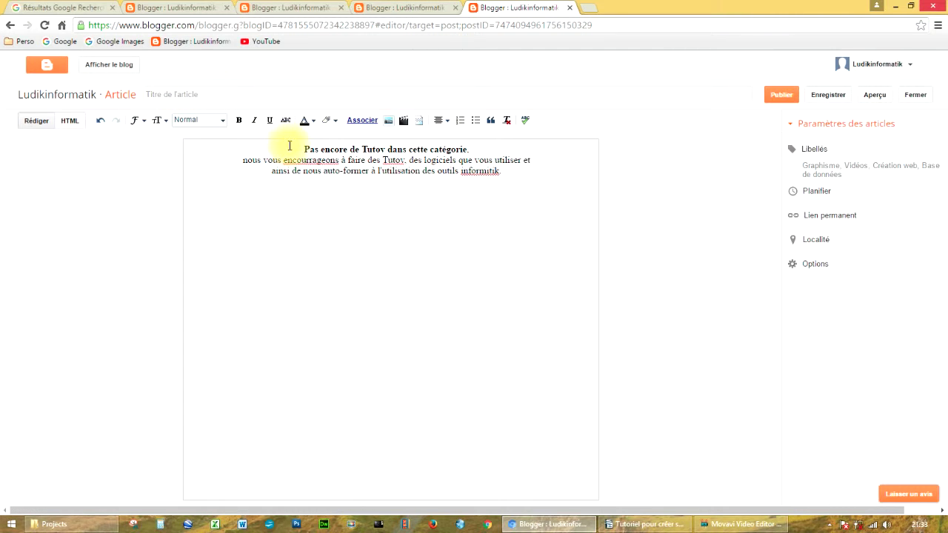
Step: Try the text size La plus grande on the article's whole pasted text
{"action": "left_click_drag", "start_coordinate": [292, 149], "coordinate": [535, 180]}
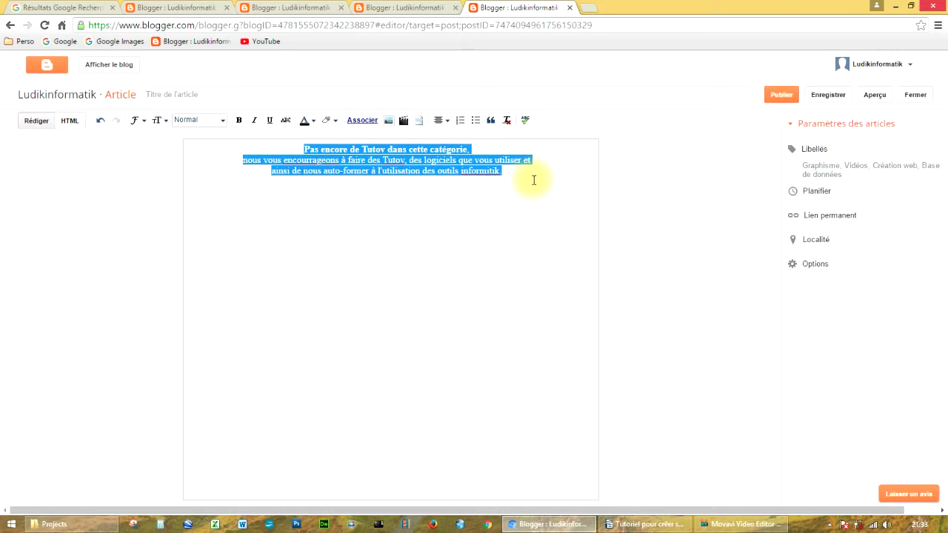
{"action": "left_click", "coordinate": [160, 121]}
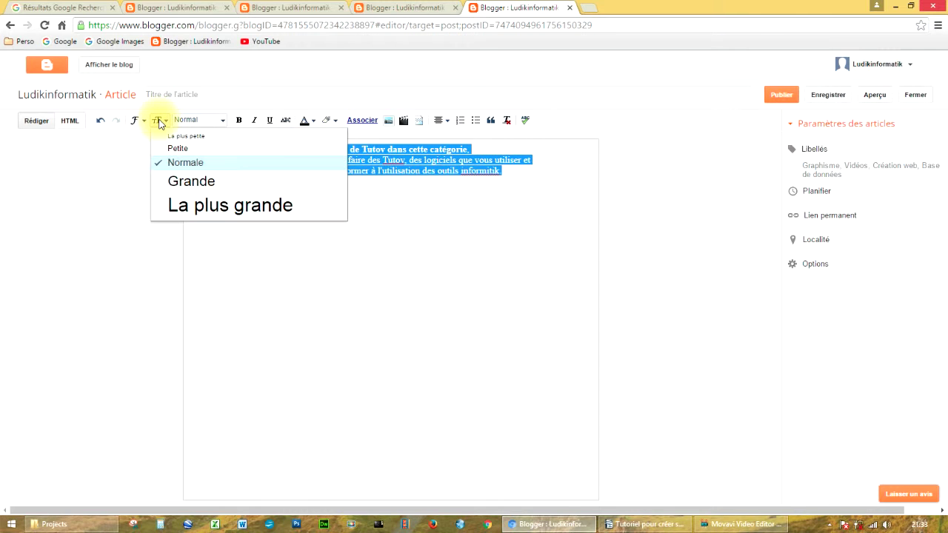
{"action": "left_click", "coordinate": [178, 207]}
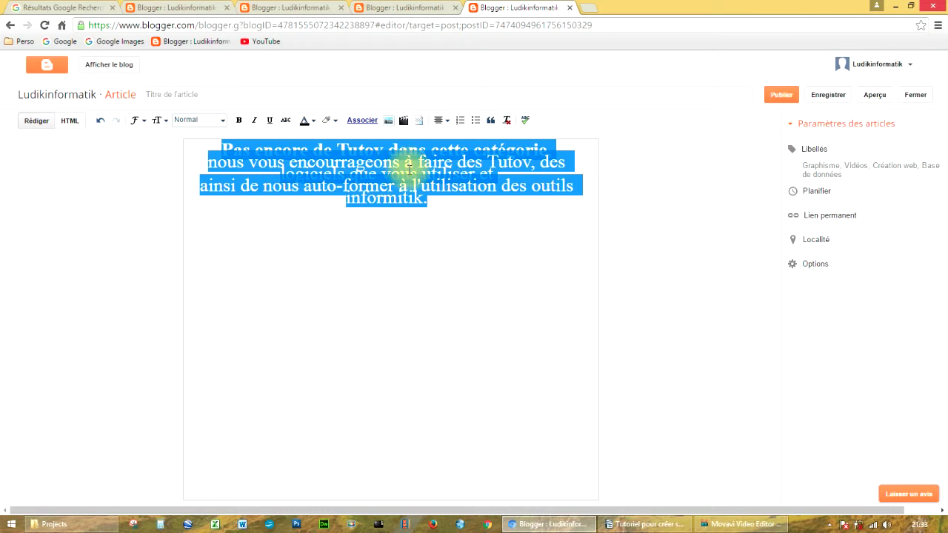
Step: Clear the formatting of the whole text and delete the blank lines above and between its three lines
{"action": "left_click", "coordinate": [506, 121]}
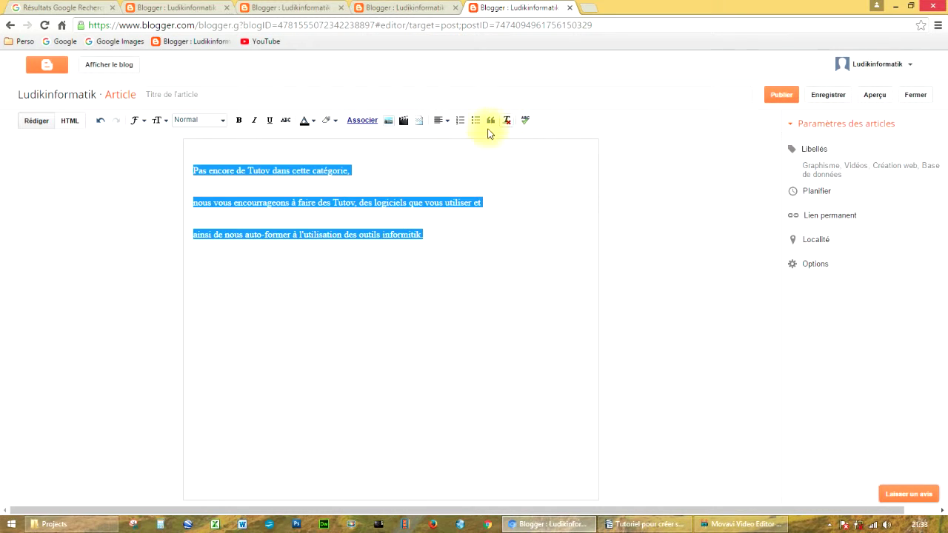
{"action": "left_click", "coordinate": [194, 146]}
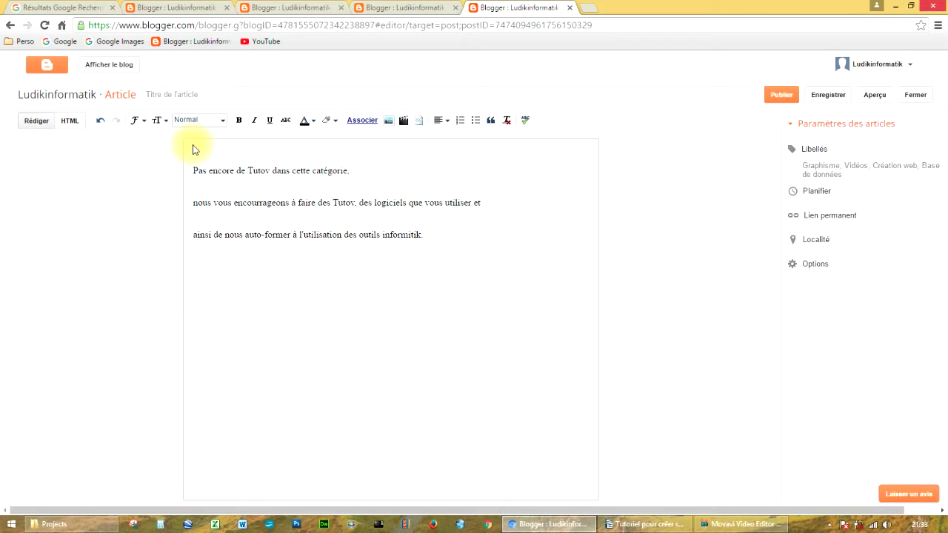
{"action": "key", "text": "Delete"}
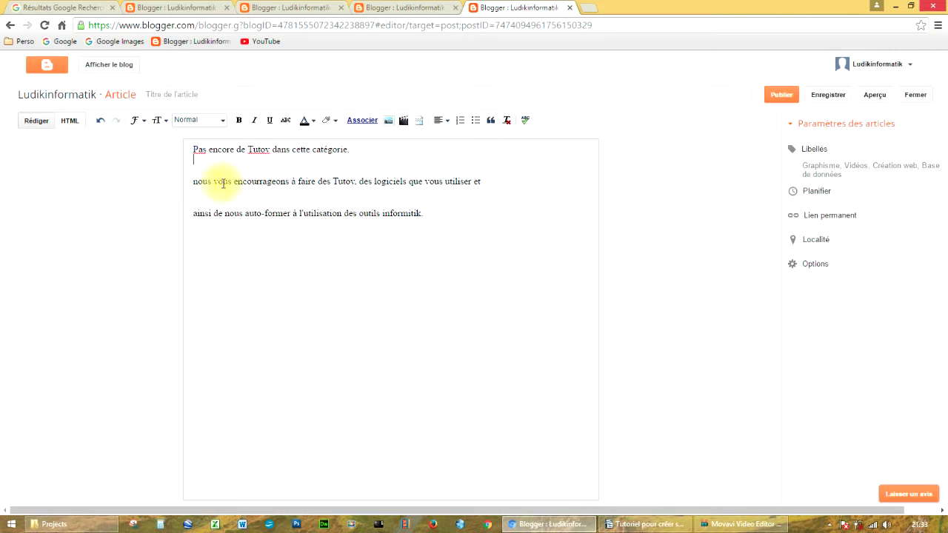
{"action": "key", "text": "Delete"}
{"action": "key", "text": "Delete"}
{"action": "left_click", "coordinate": [200, 174]}
{"action": "key", "text": "Delete"}
{"action": "key", "text": "Delete"}
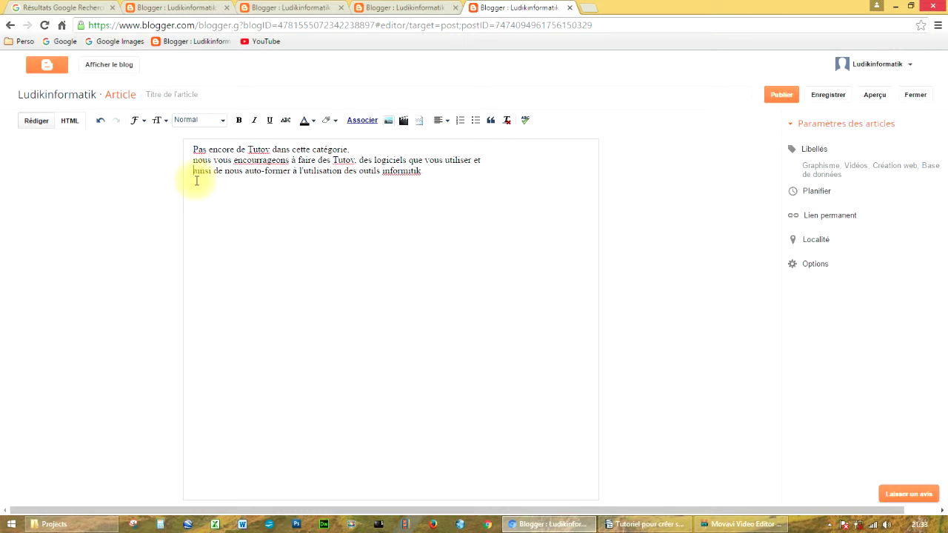
Step: Centre the whole text and make the first line, "Pas encore de Tutov dans cette catégorie,", bold
{"action": "left_click_drag", "start_coordinate": [417, 180], "coordinate": [191, 148]}
{"action": "left_click", "coordinate": [439, 120]}
{"action": "left_click", "coordinate": [455, 157]}
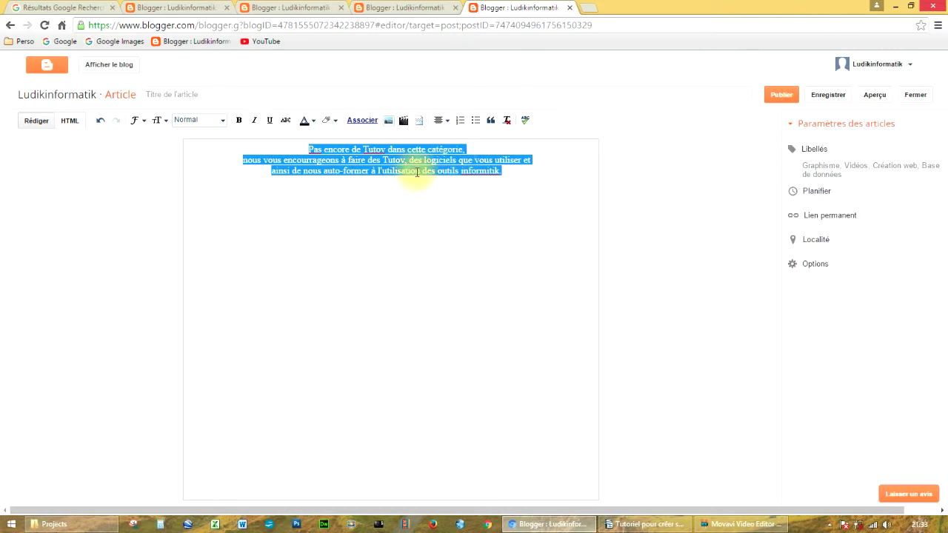
{"action": "left_click", "coordinate": [296, 163]}
{"action": "left_click_drag", "start_coordinate": [308, 149], "coordinate": [280, 152]}
{"action": "left_click", "coordinate": [238, 120]}
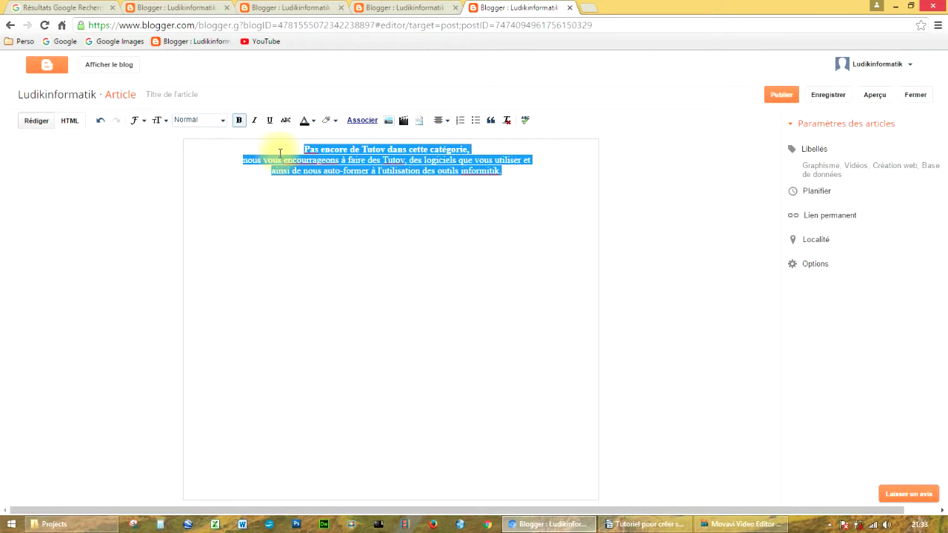
Step: Set the whole text to the size La plus grande and publish the untitled article
{"action": "left_click", "coordinate": [157, 120]}
{"action": "left_click", "coordinate": [182, 207]}
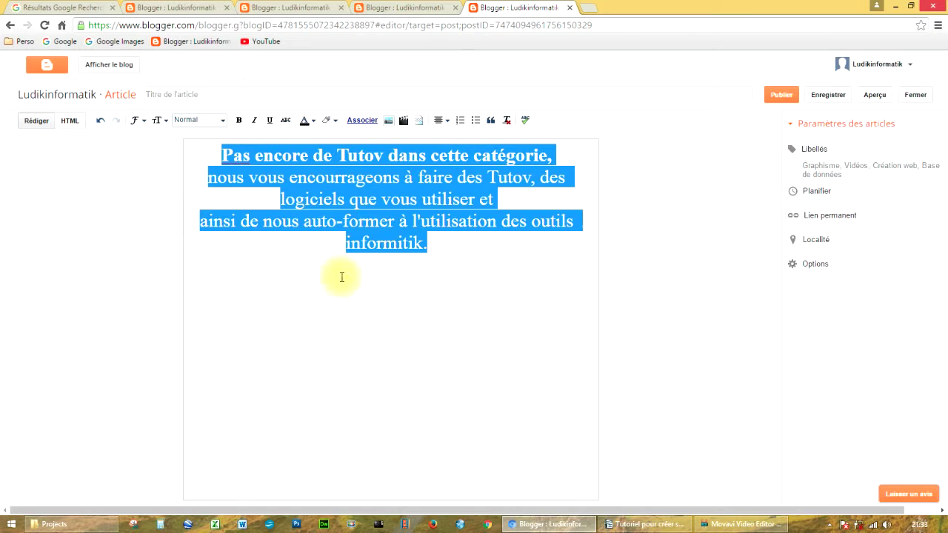
{"action": "left_click", "coordinate": [436, 326]}
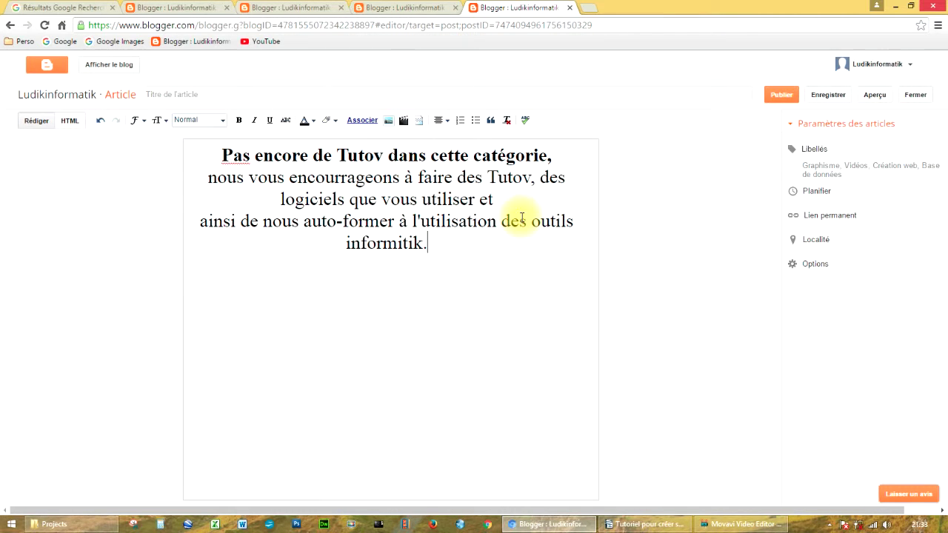
{"action": "left_click", "coordinate": [778, 96]}
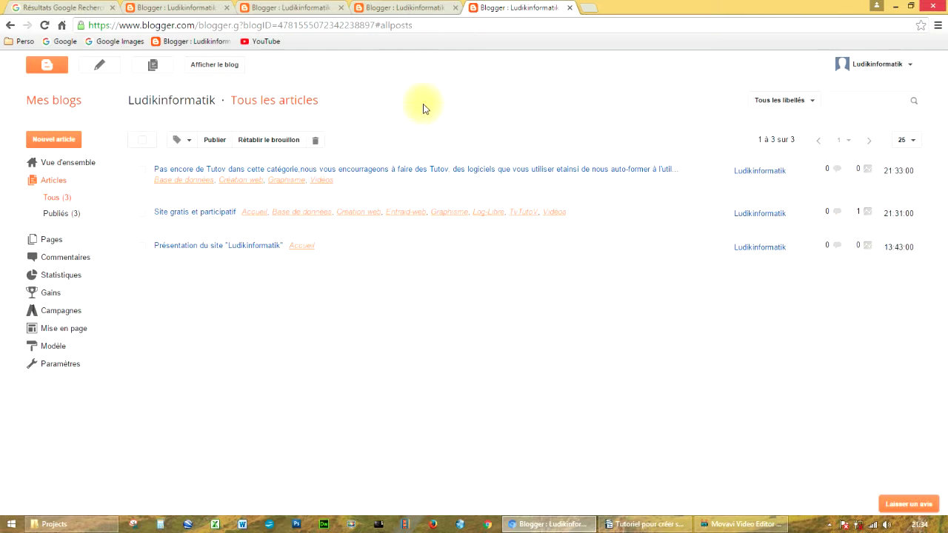
Step: Close the three outdated Blogger article-list tabs and view the blog from the remaining one
{"action": "left_click", "coordinate": [397, 9]}
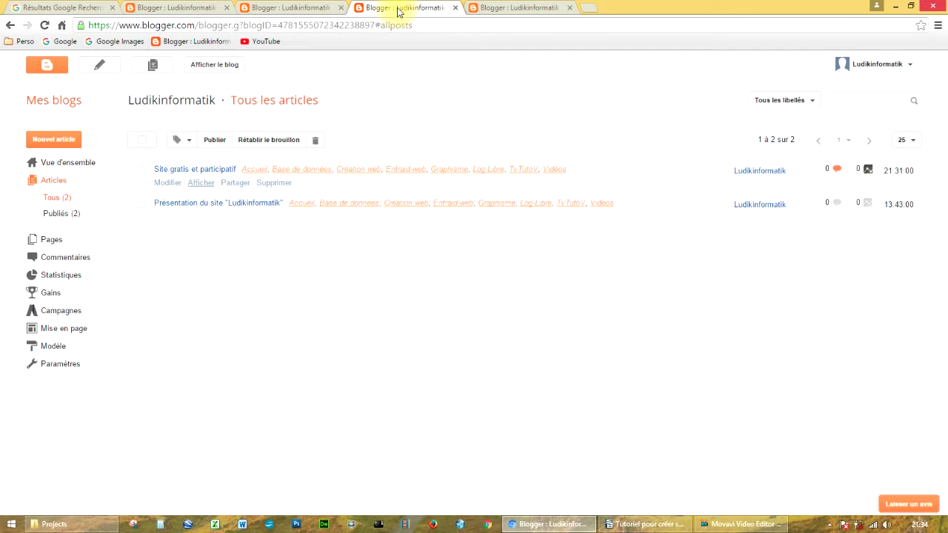
{"action": "left_click", "coordinate": [456, 9]}
{"action": "left_click", "coordinate": [333, 9]}
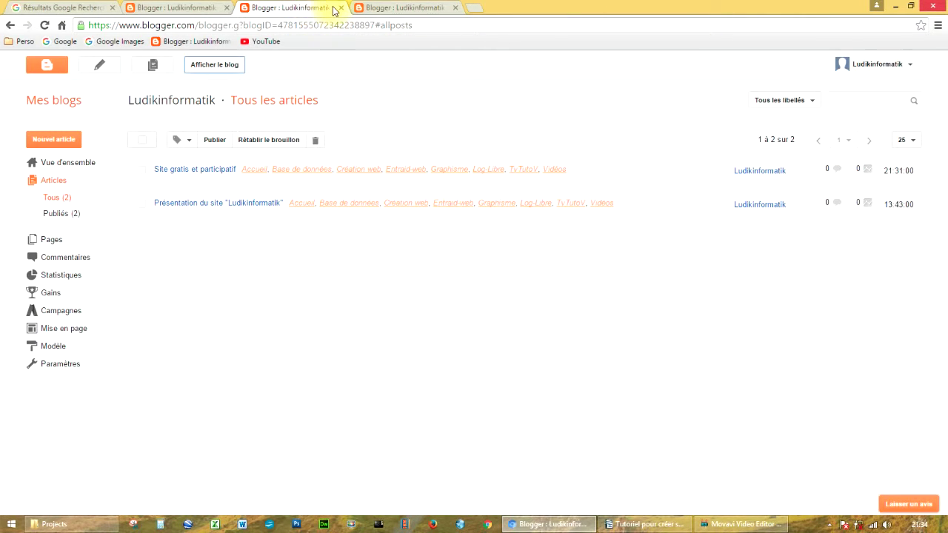
{"action": "left_click", "coordinate": [341, 10]}
{"action": "left_click", "coordinate": [219, 9]}
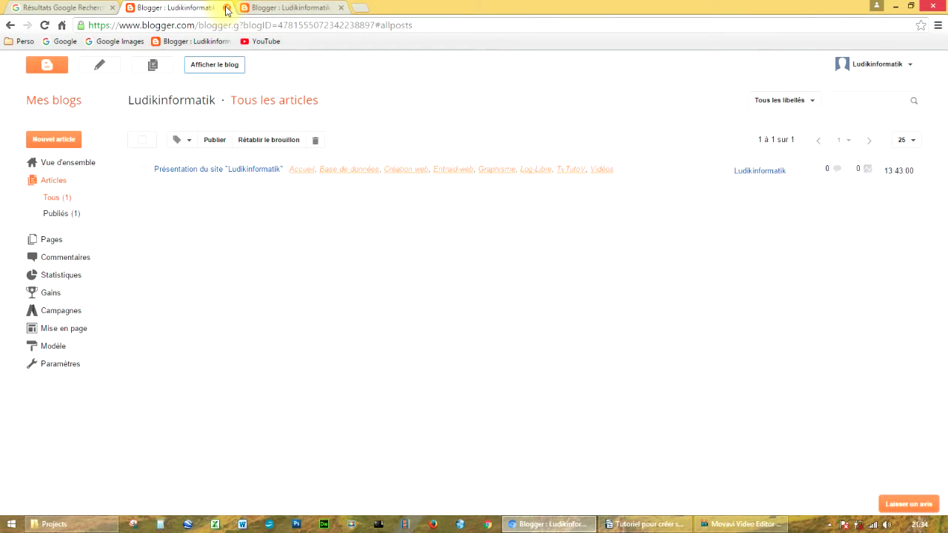
{"action": "left_click", "coordinate": [227, 8]}
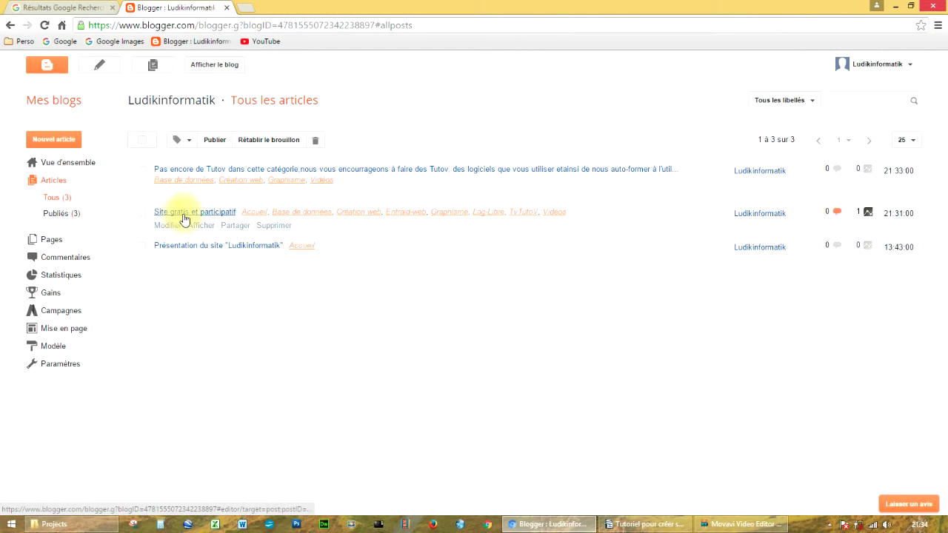
{"action": "left_click", "coordinate": [229, 66]}
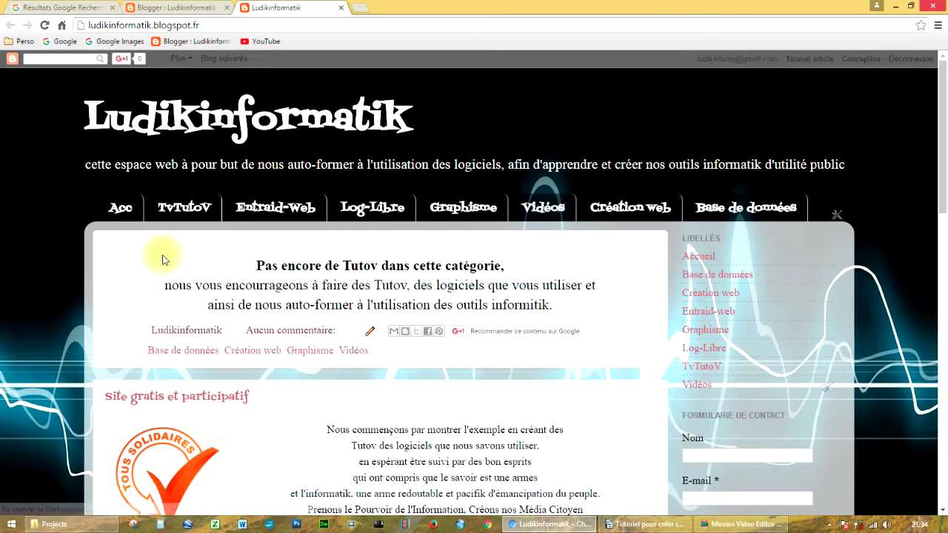
Step: Review the published articles on the blog's home page, from the untitled placeholder article to the long site presentation
{"action": "scroll", "coordinate": [163, 259], "scroll_direction": "down", "scroll_amount": 1}
{"action": "scroll", "coordinate": [163, 259], "scroll_direction": "down", "scroll_amount": 1}
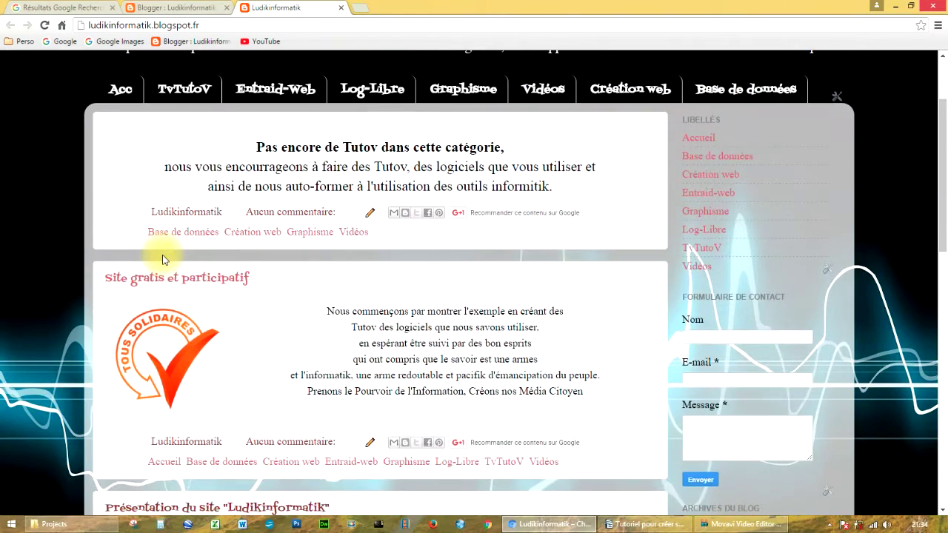
{"action": "scroll", "coordinate": [163, 259], "scroll_direction": "down", "scroll_amount": 5}
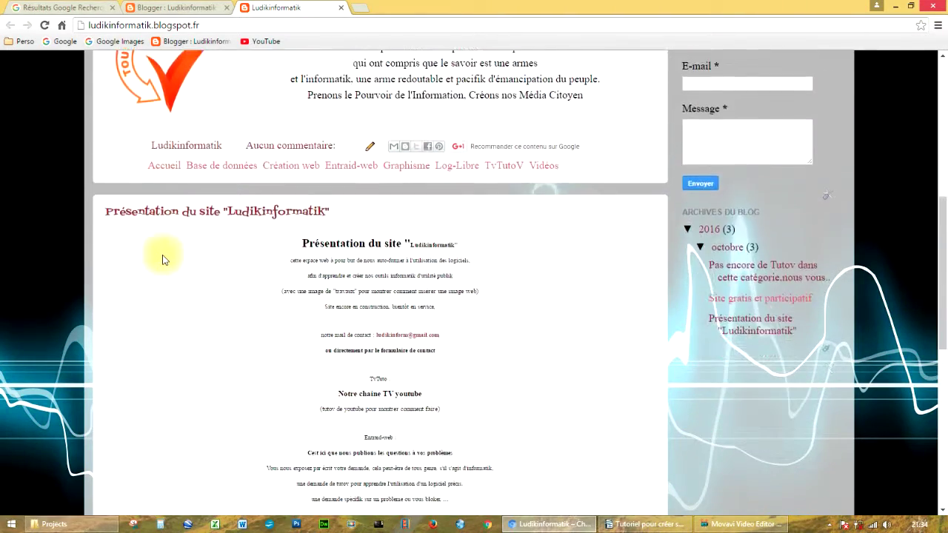
{"action": "scroll", "coordinate": [163, 259], "scroll_direction": "down", "scroll_amount": 3}
{"action": "scroll", "coordinate": [163, 260], "scroll_direction": "down", "scroll_amount": 3}
{"action": "scroll", "coordinate": [163, 259], "scroll_direction": "up", "scroll_amount": 6}
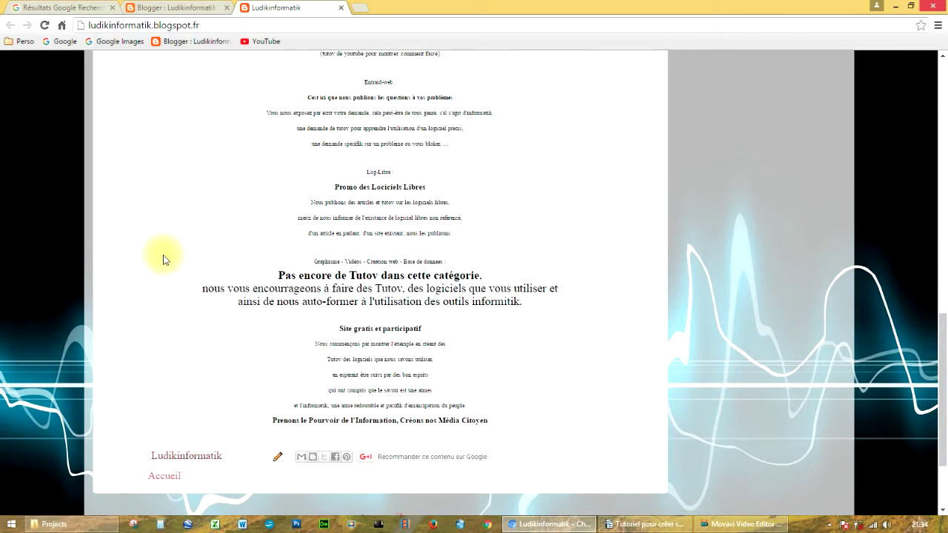
{"action": "scroll", "coordinate": [212, 263], "scroll_direction": "down", "scroll_amount": 3}
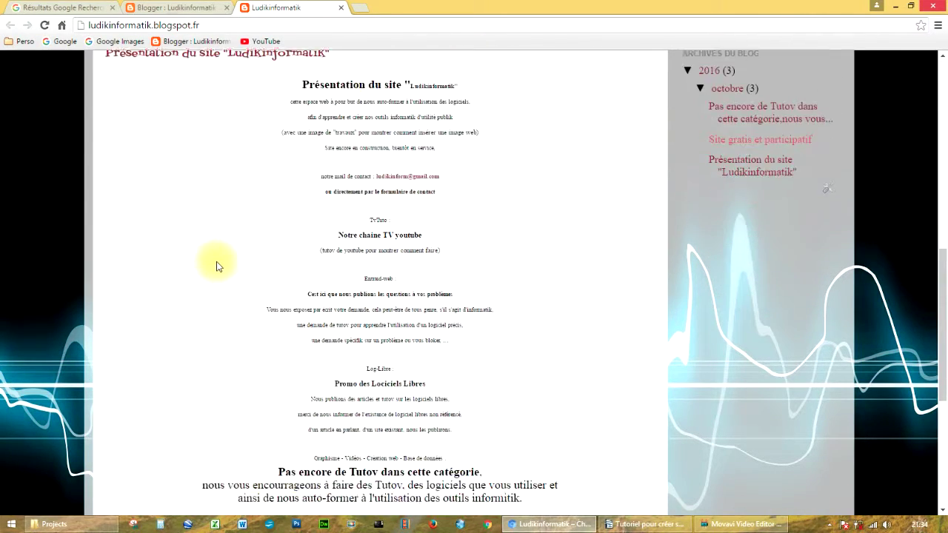
{"action": "scroll", "coordinate": [215, 265], "scroll_direction": "up", "scroll_amount": 2}
{"action": "scroll", "coordinate": [217, 265], "scroll_direction": "down", "scroll_amount": 1}
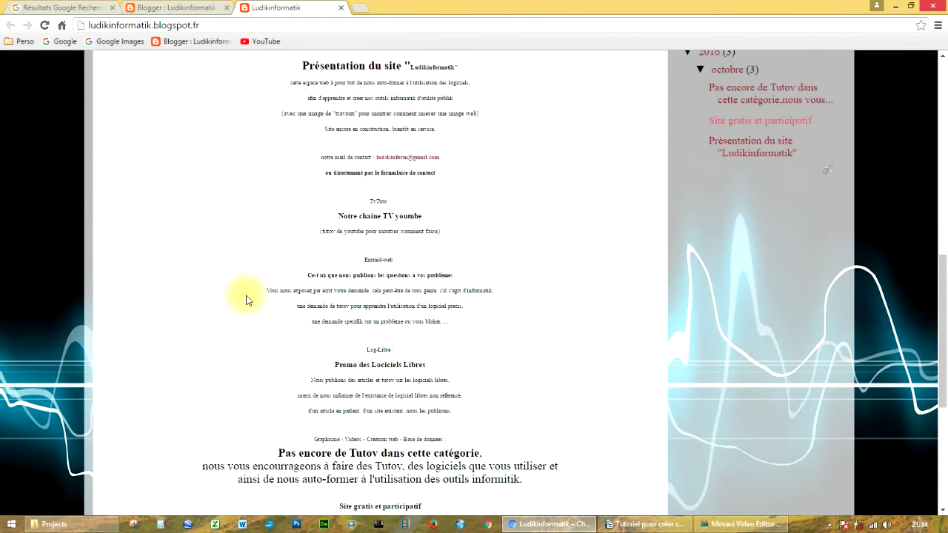
{"action": "scroll", "coordinate": [247, 298], "scroll_direction": "down", "scroll_amount": 2}
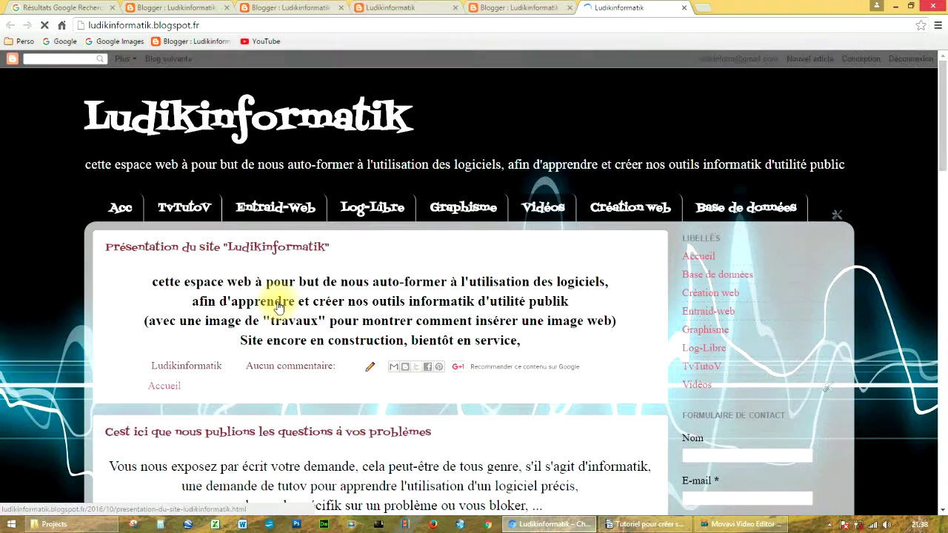
Step: Copy the TvTuto section about the YouTube channel from the long presentation article at the end of the blog
{"action": "scroll", "coordinate": [278, 305], "scroll_direction": "down", "scroll_amount": 5}
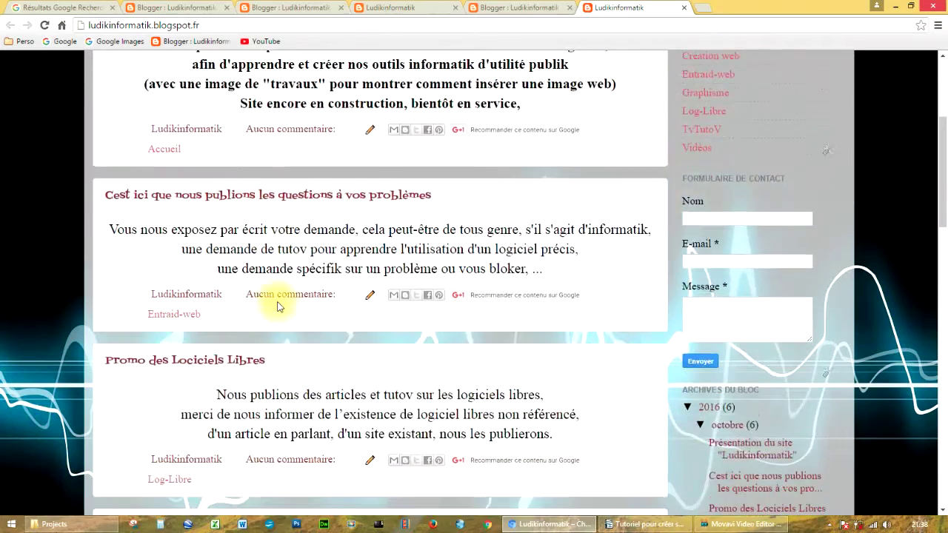
{"action": "scroll", "coordinate": [278, 305], "scroll_direction": "down", "scroll_amount": 5}
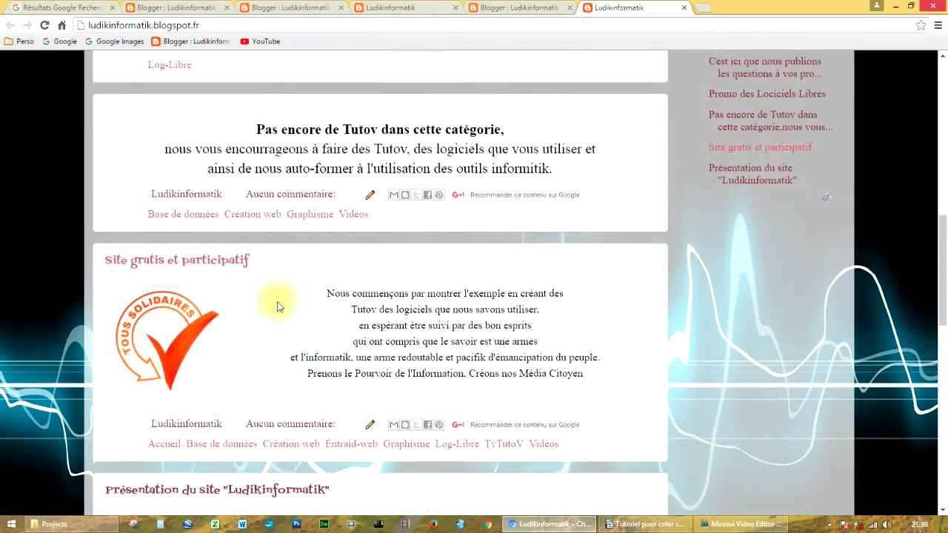
{"action": "scroll", "coordinate": [278, 305], "scroll_direction": "down", "scroll_amount": 5}
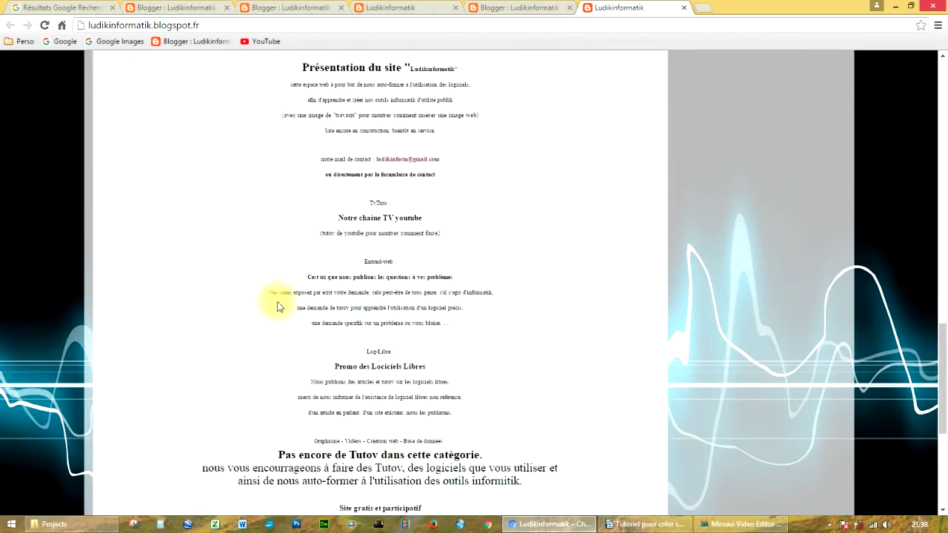
{"action": "scroll", "coordinate": [278, 305], "scroll_direction": "down", "scroll_amount": 1}
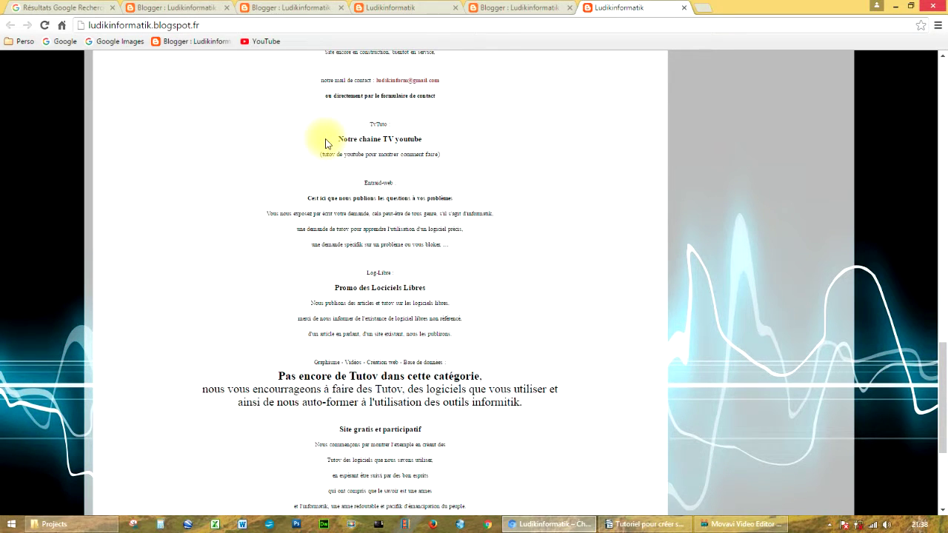
{"action": "left_click_drag", "start_coordinate": [441, 154], "coordinate": [331, 126]}
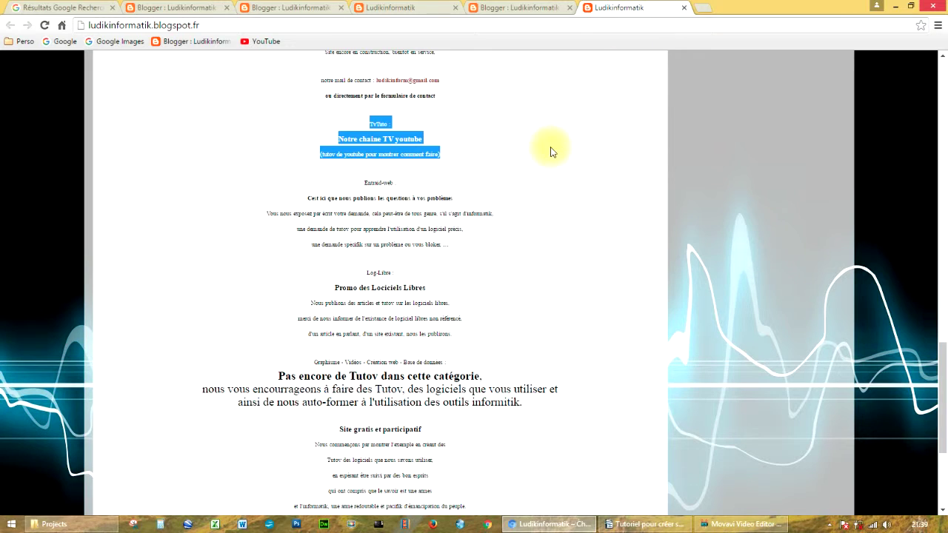
Step: Create a new article in Blogger with the text "Notre chaine TV youtube" and "(tutov de youtube pour montrer comment faire)"
{"action": "left_click", "coordinate": [532, 9]}
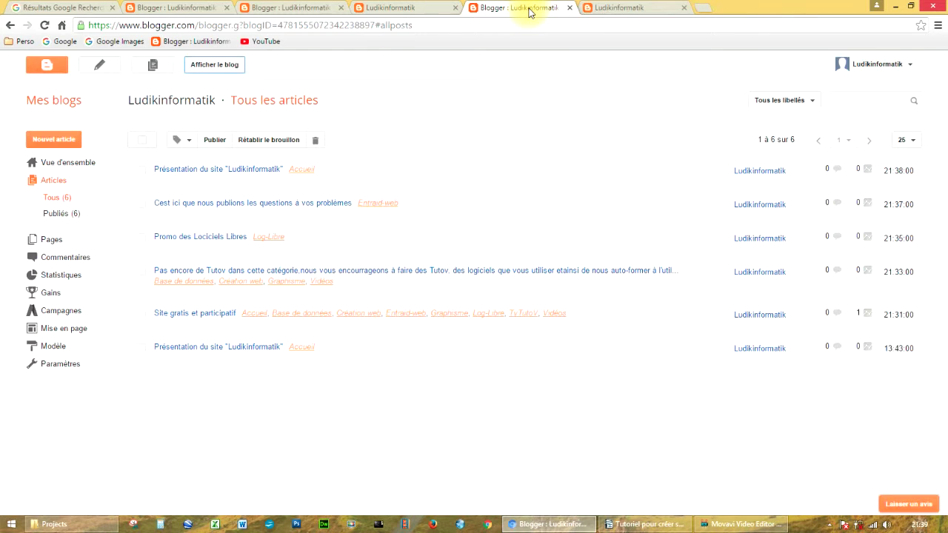
{"action": "left_click", "coordinate": [66, 143]}
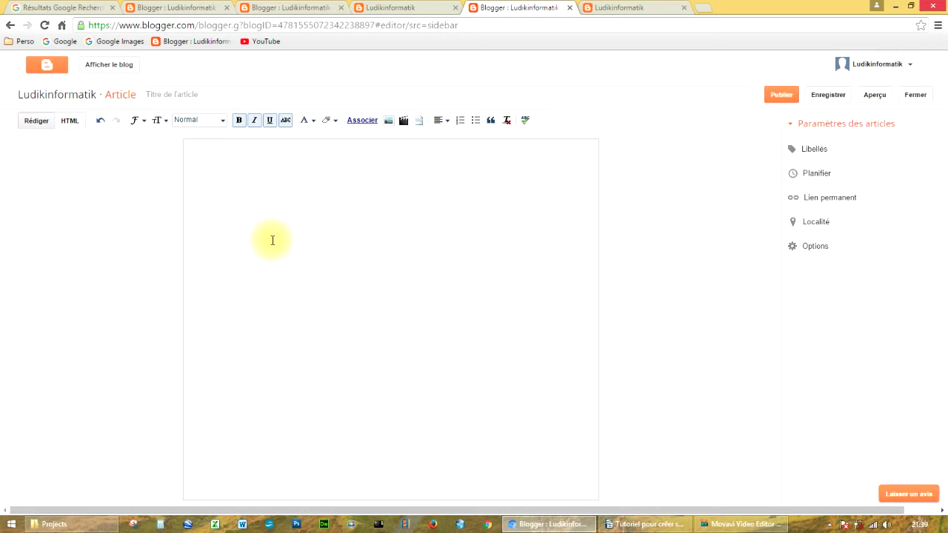
{"action": "type", "text": "Notre chaine TV youtube (tuto de youtube pour montrer commentaire)"}
{"action": "left_click", "coordinate": [429, 152]}
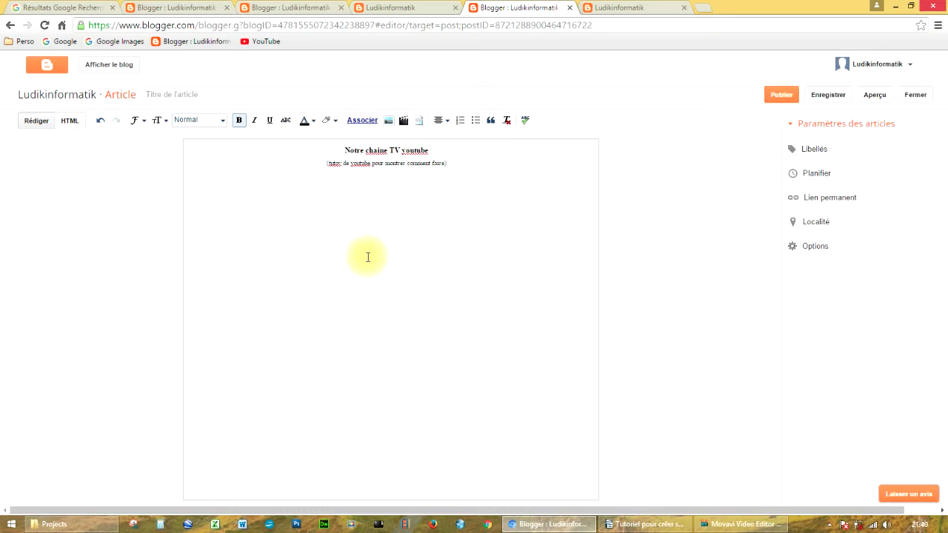
Step: Label the YouTube channel article TvTutoV and publish it without a title
{"action": "left_click", "coordinate": [812, 149]}
{"action": "left_click", "coordinate": [832, 245]}
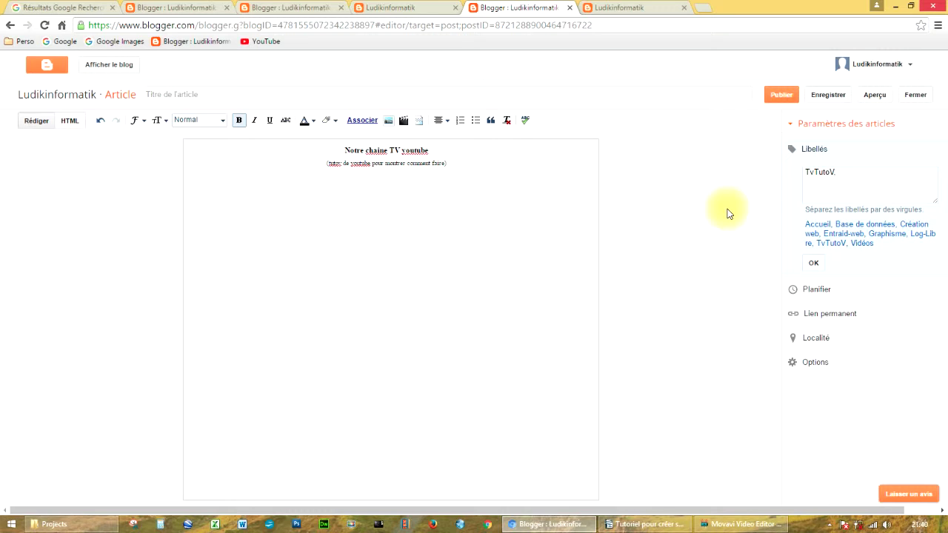
{"action": "left_click", "coordinate": [782, 97]}
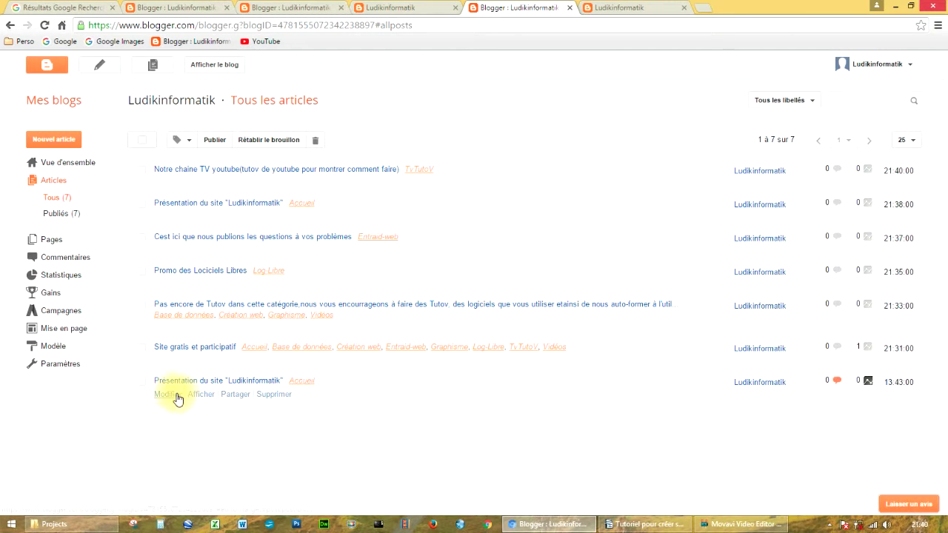
Step: Delete the older "Présentation du site Ludikinformatik" article, dated 13:43, and view the blog
{"action": "left_click", "coordinate": [273, 395]}
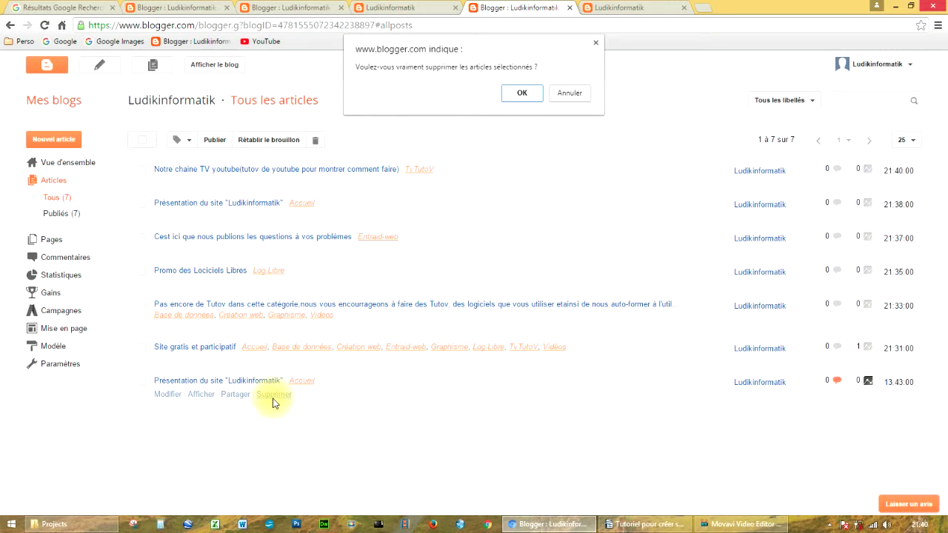
{"action": "left_click", "coordinate": [520, 95]}
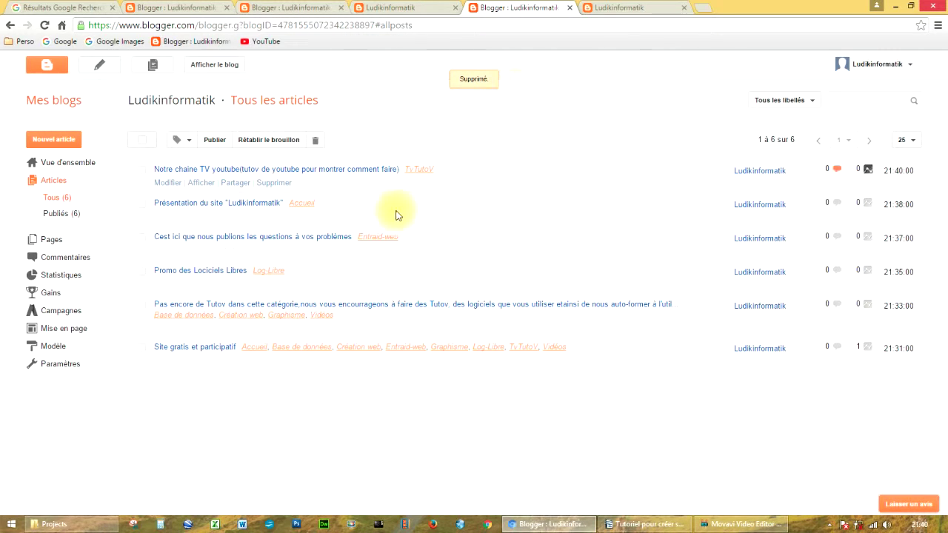
{"action": "left_click", "coordinate": [211, 68]}
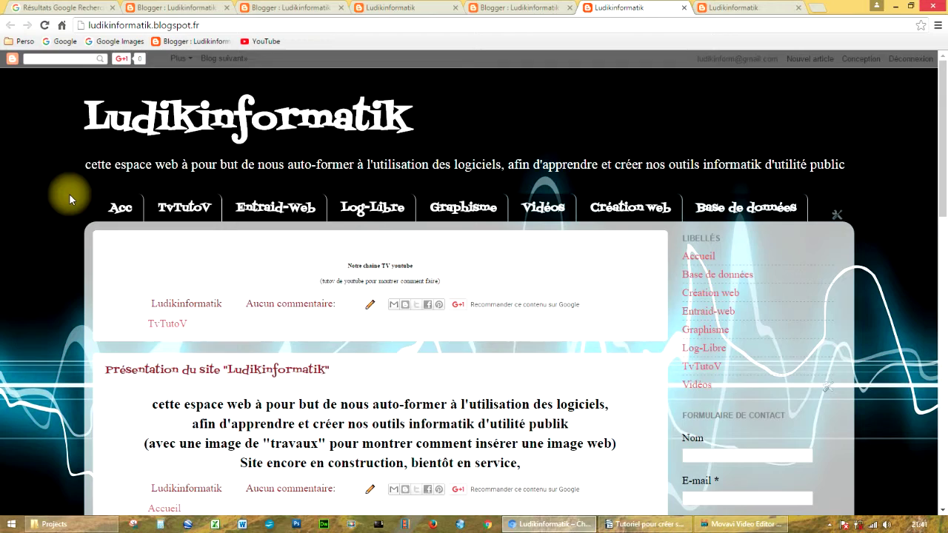
Step: Edit the "Présentation du site Ludikinformatik" article from the blog, set its publication date to Automatique and update it
{"action": "scroll", "coordinate": [69, 193], "scroll_direction": "down", "scroll_amount": 3}
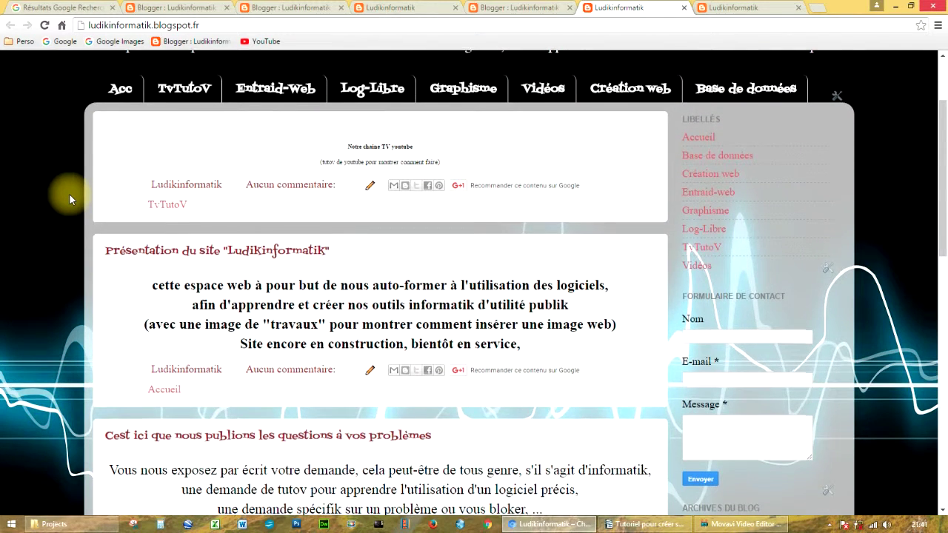
{"action": "scroll", "coordinate": [69, 193], "scroll_direction": "down", "scroll_amount": 1}
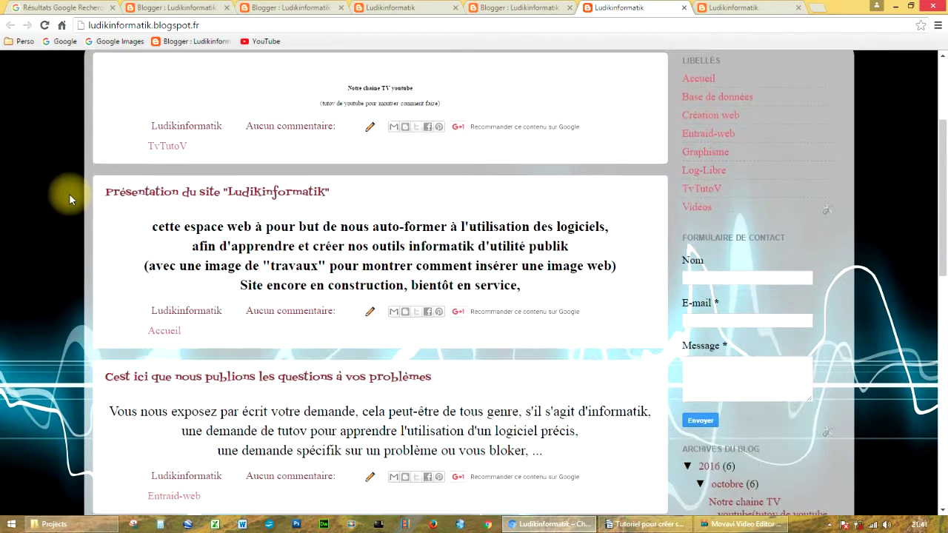
{"action": "left_click", "coordinate": [370, 315]}
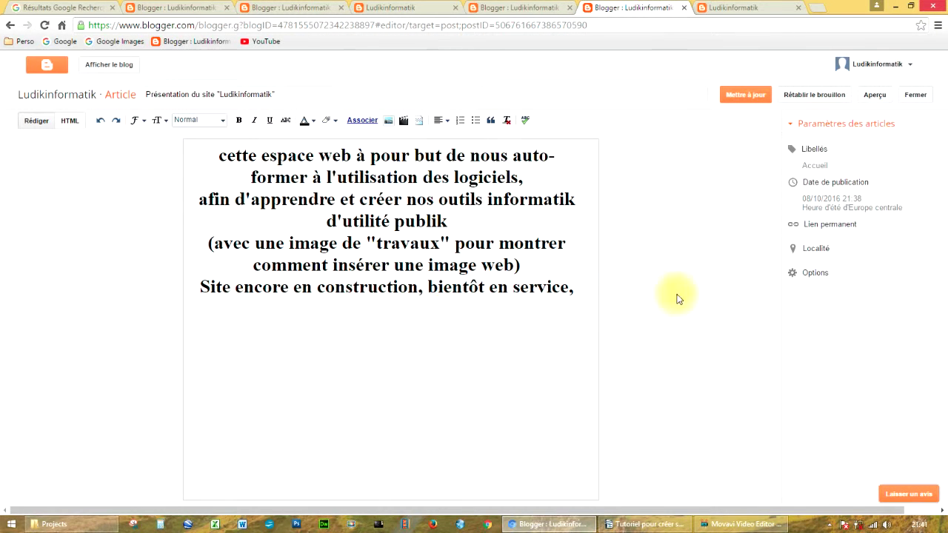
{"action": "left_click", "coordinate": [813, 188]}
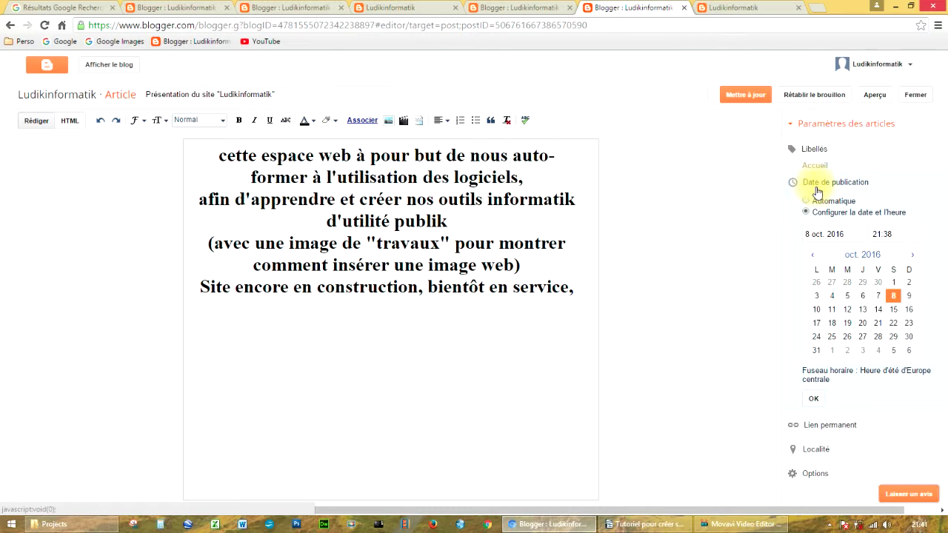
{"action": "left_click", "coordinate": [822, 201]}
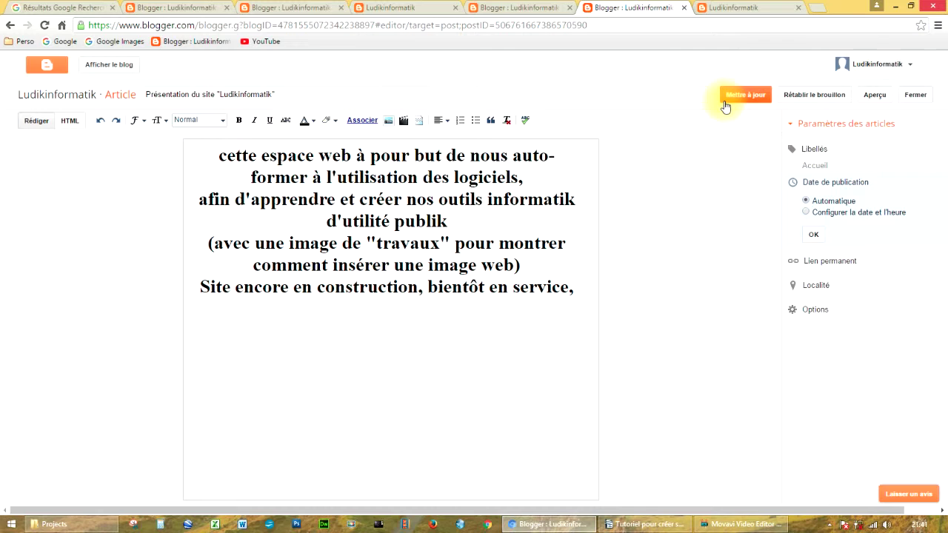
{"action": "left_click", "coordinate": [735, 99]}
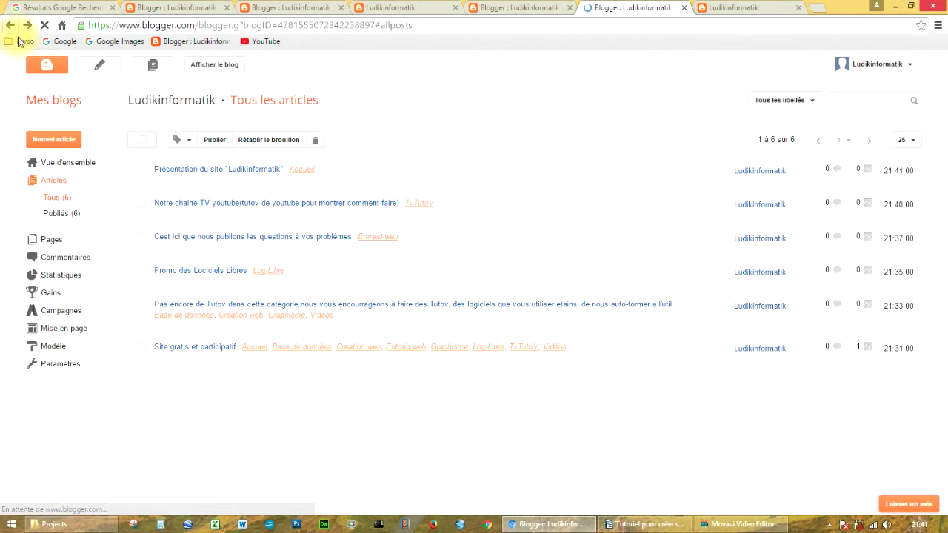
Step: View the blog and check the order of articles on the home page and in the Acc category
{"action": "left_click", "coordinate": [207, 68]}
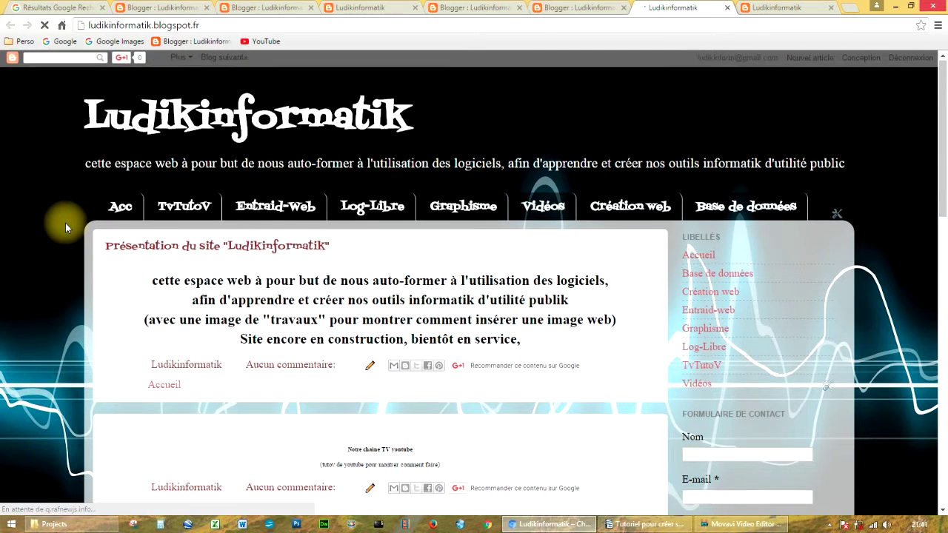
{"action": "scroll", "coordinate": [65, 223], "scroll_direction": "down", "scroll_amount": 2}
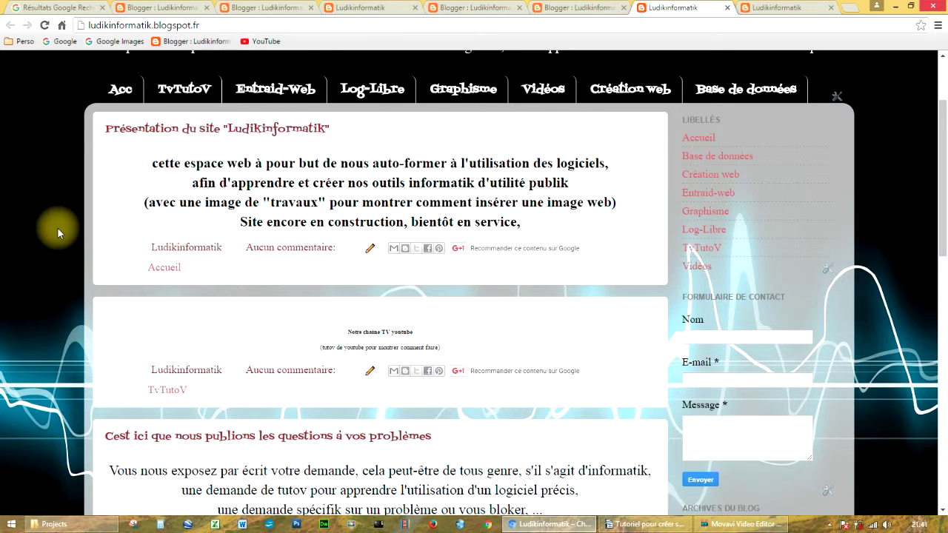
{"action": "left_click", "coordinate": [116, 91]}
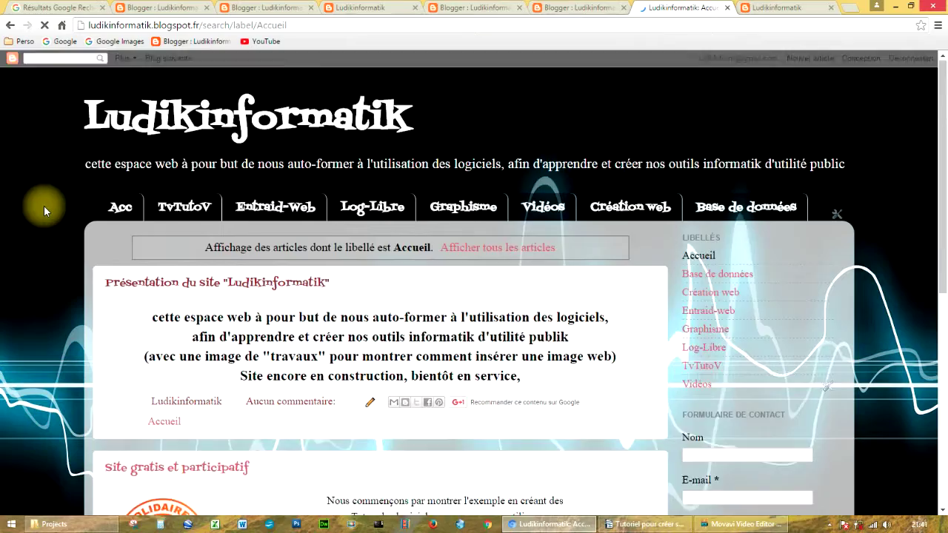
{"action": "scroll", "coordinate": [44, 205], "scroll_direction": "down", "scroll_amount": 6}
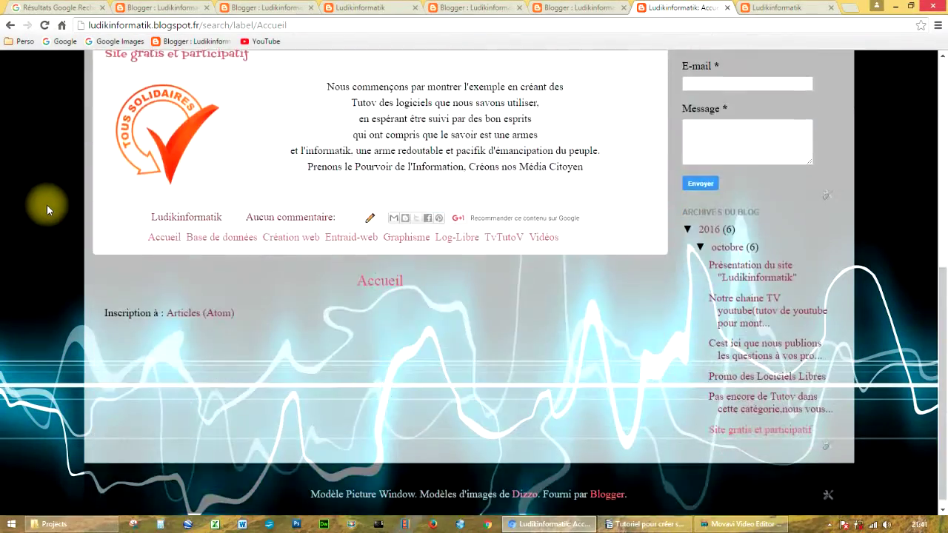
Step: Check the articles shown in the TvTutoV, Entraid-Web, Log-Libre, Graphisme, Vidéos, Création web and Base de données categories
{"action": "scroll", "coordinate": [46, 210], "scroll_direction": "up", "scroll_amount": 8}
{"action": "left_click", "coordinate": [153, 92]}
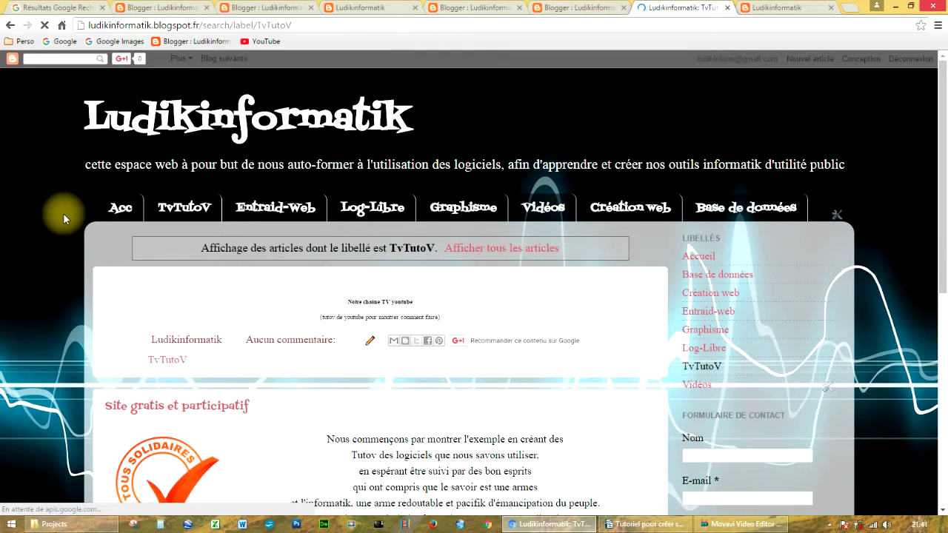
{"action": "scroll", "coordinate": [64, 214], "scroll_direction": "down", "scroll_amount": 2}
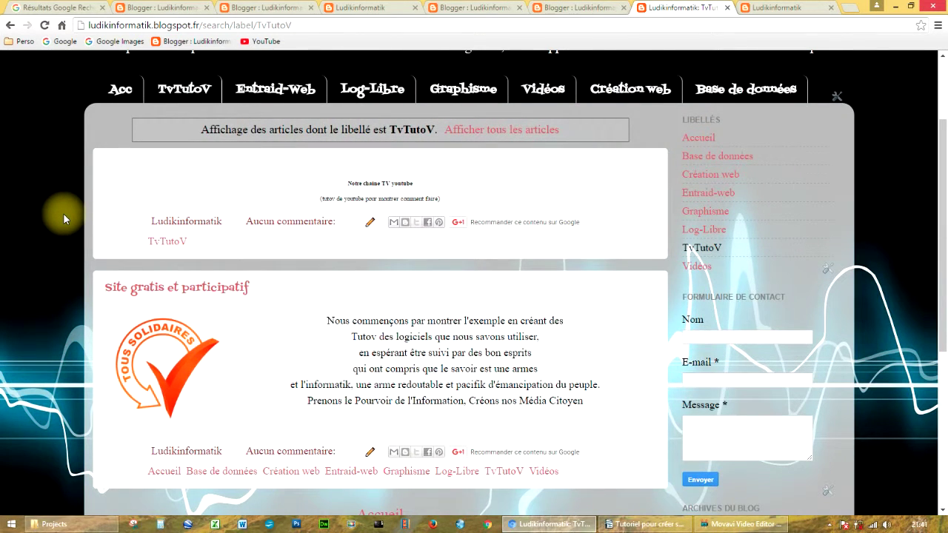
{"action": "scroll", "coordinate": [63, 214], "scroll_direction": "up", "scroll_amount": 2}
{"action": "left_click", "coordinate": [286, 211]}
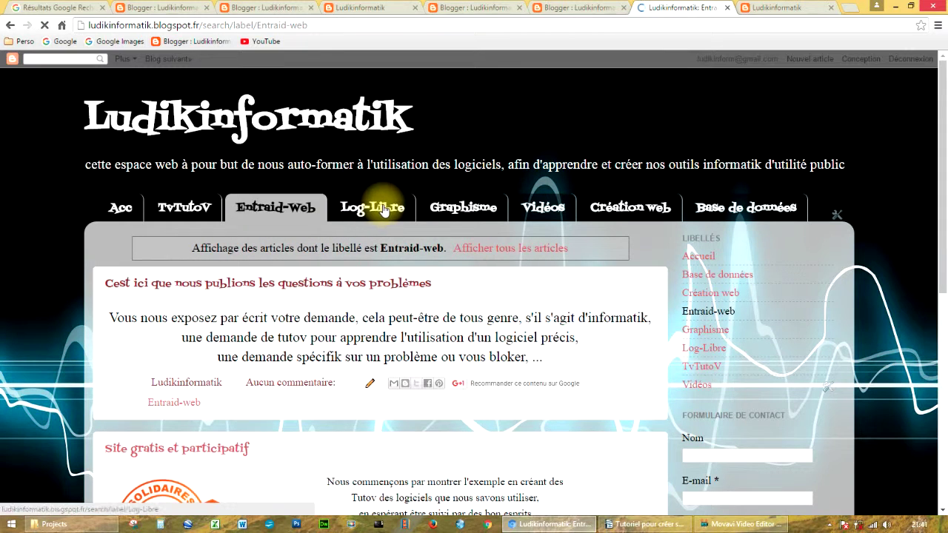
{"action": "left_click", "coordinate": [387, 211]}
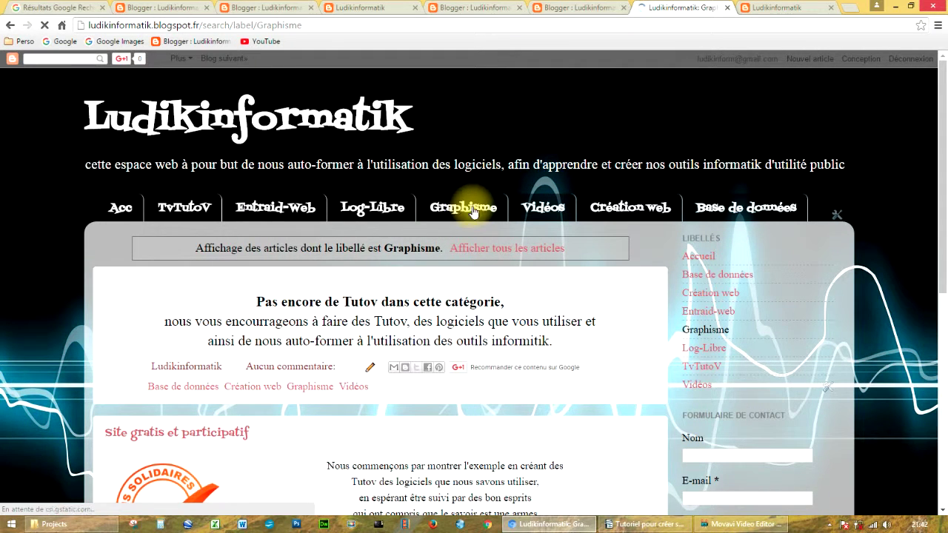
{"action": "left_click", "coordinate": [543, 210]}
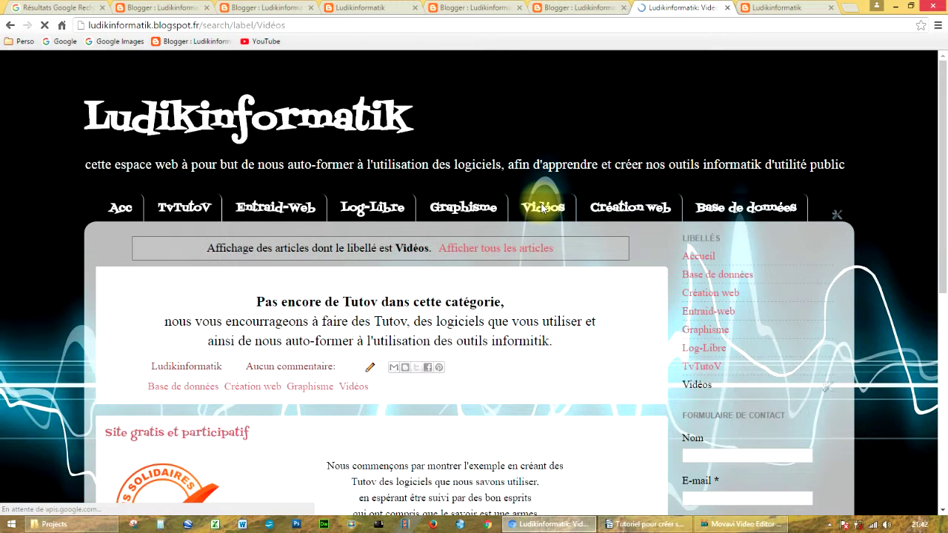
{"action": "left_click", "coordinate": [626, 215]}
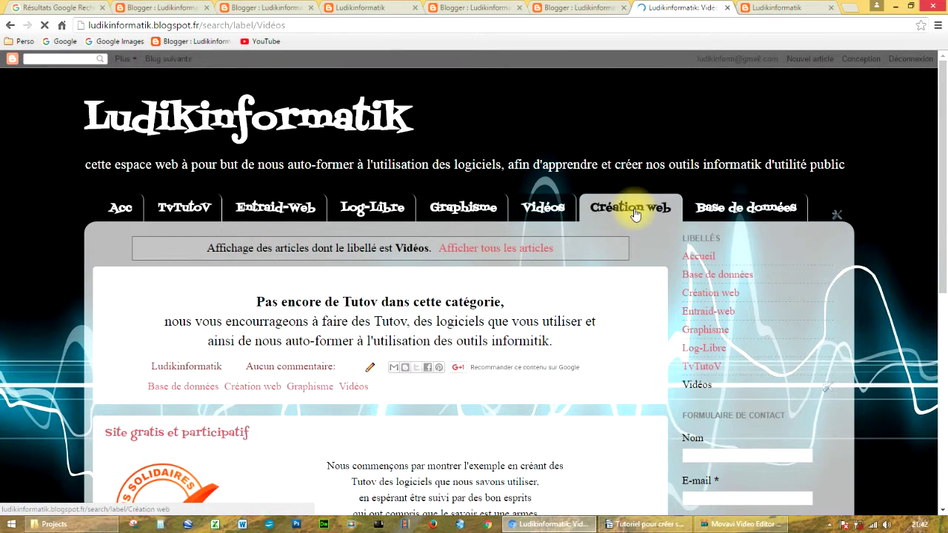
{"action": "left_click", "coordinate": [726, 209]}
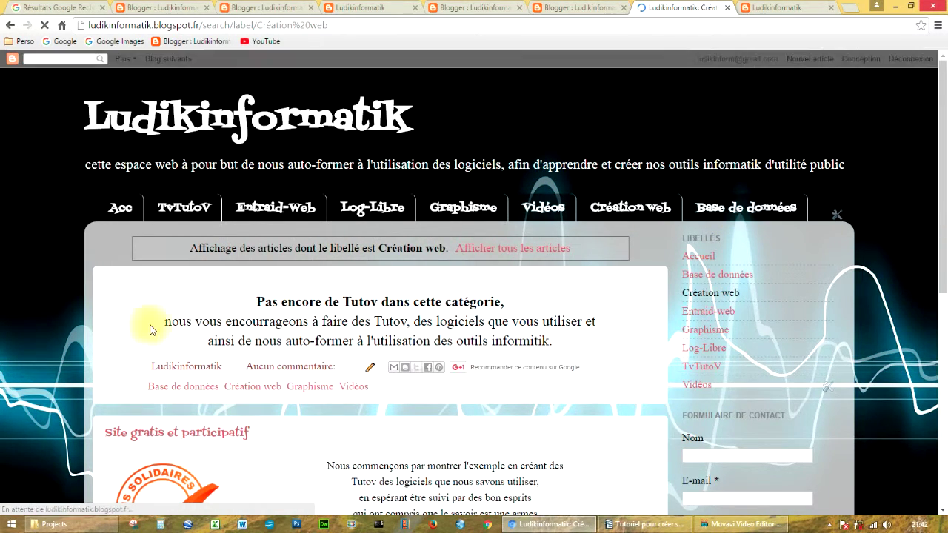
{"action": "scroll", "coordinate": [35, 314], "scroll_direction": "down", "scroll_amount": 4}
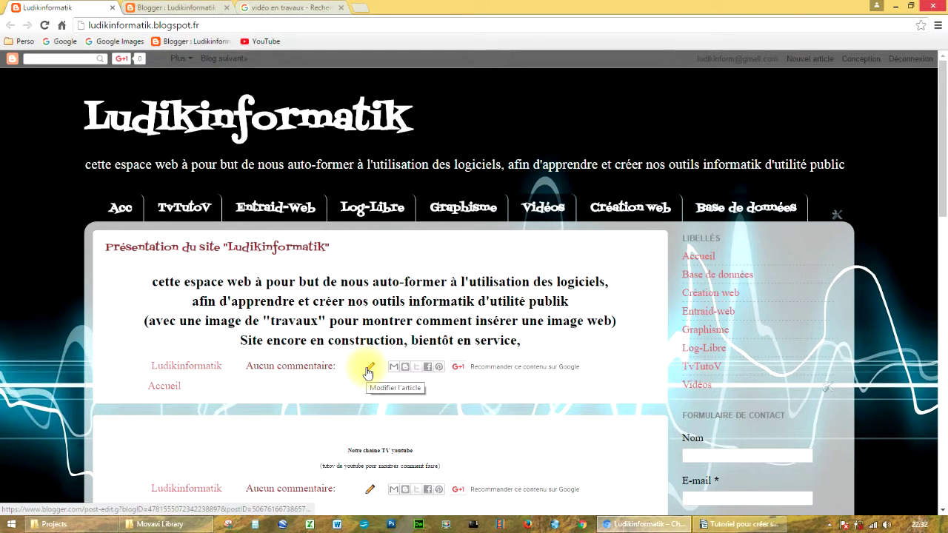
Step: Copy the image address of the "Vidéo en cours de tournage" picture from the Google Images results for "vidéo en travaux"
{"action": "left_click", "coordinate": [197, 9]}
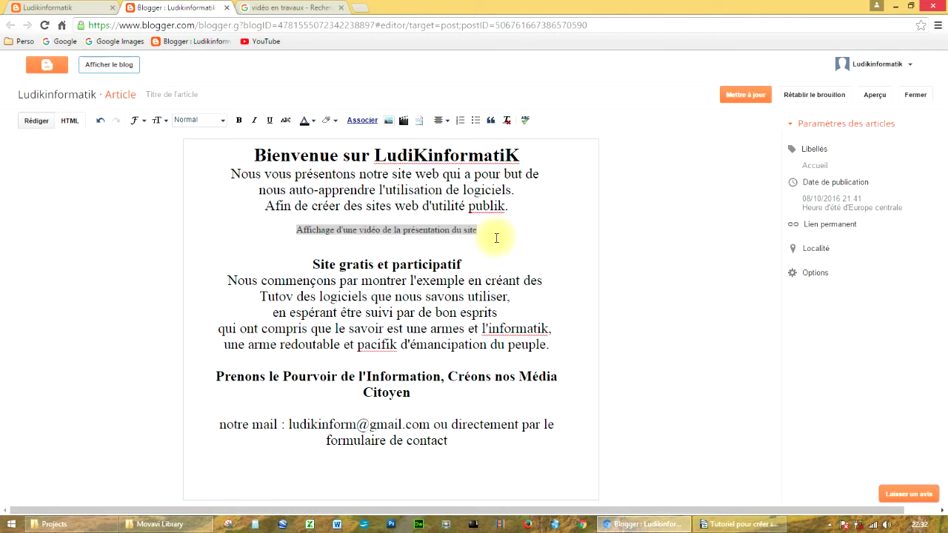
{"action": "left_click", "coordinate": [279, 9]}
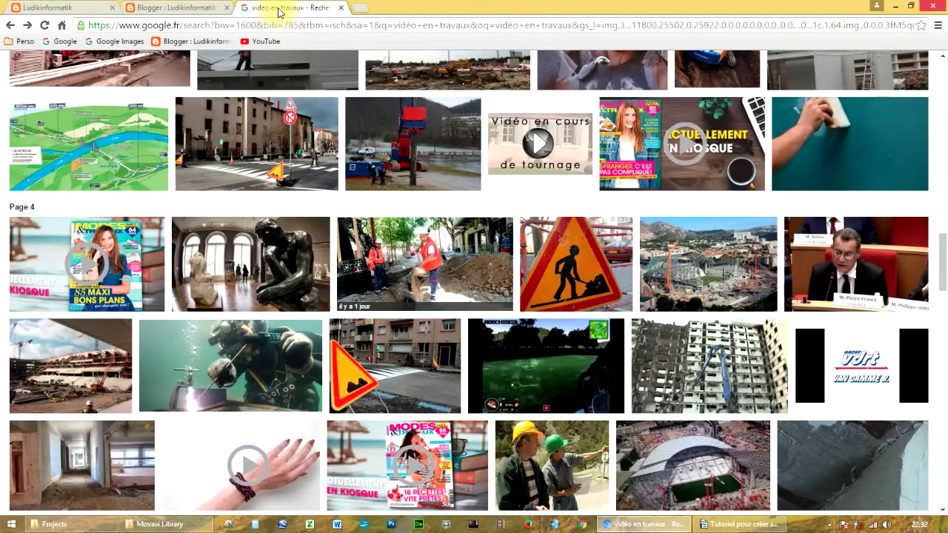
{"action": "right_click", "coordinate": [540, 130]}
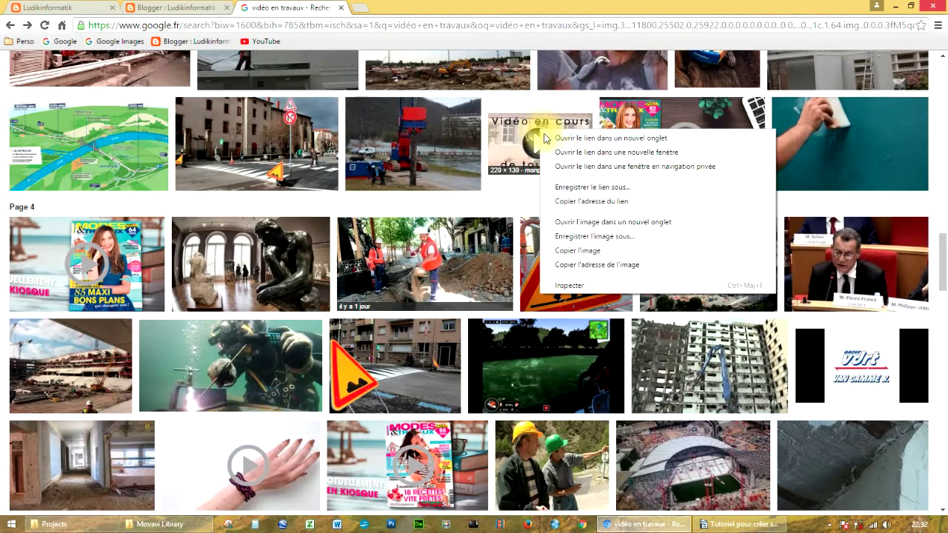
{"action": "left_click", "coordinate": [608, 265]}
Step: Delete the placeholder line "Affichage d'une vidéo de la présentation du site" from the welcome article
{"action": "left_click", "coordinate": [182, 9]}
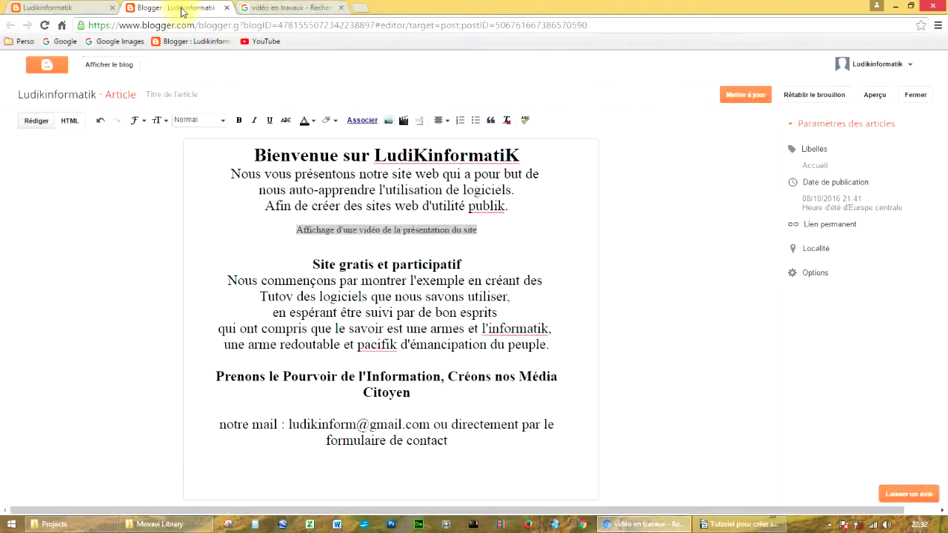
{"action": "left_click", "coordinate": [292, 232]}
{"action": "left_click_drag", "start_coordinate": [291, 232], "coordinate": [466, 238]}
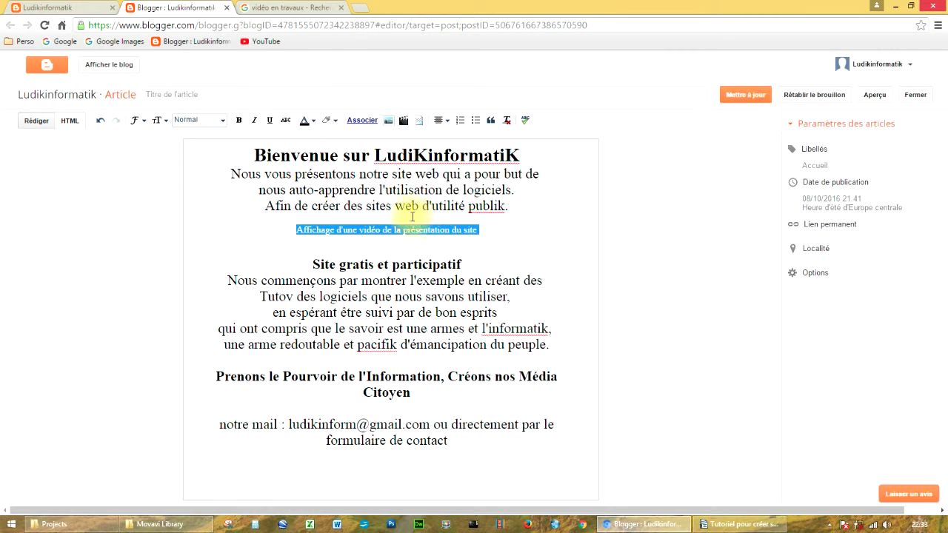
{"action": "key", "text": "Delete"}
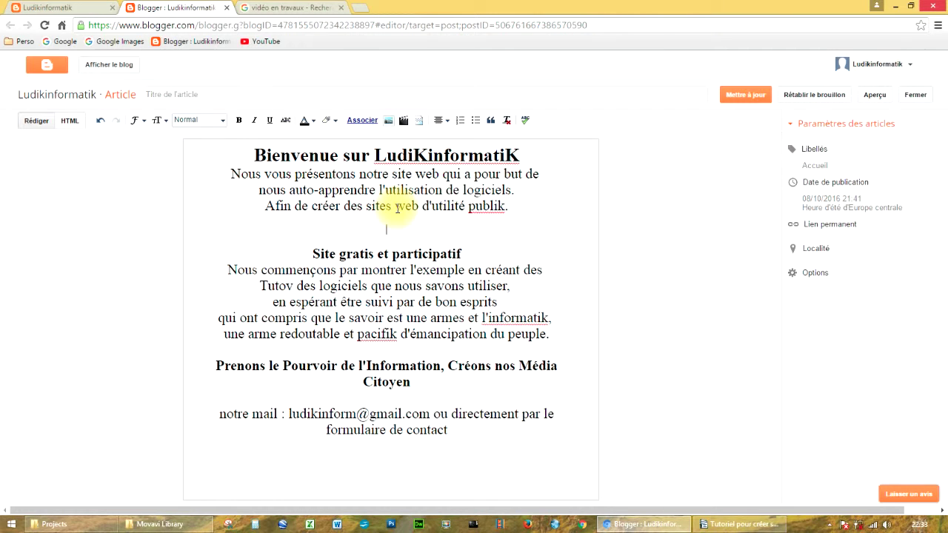
Step: Insert the "Vidéo en cours de tournage" image from its copied URL in place of the deleted line and update the article
{"action": "left_click", "coordinate": [391, 122]}
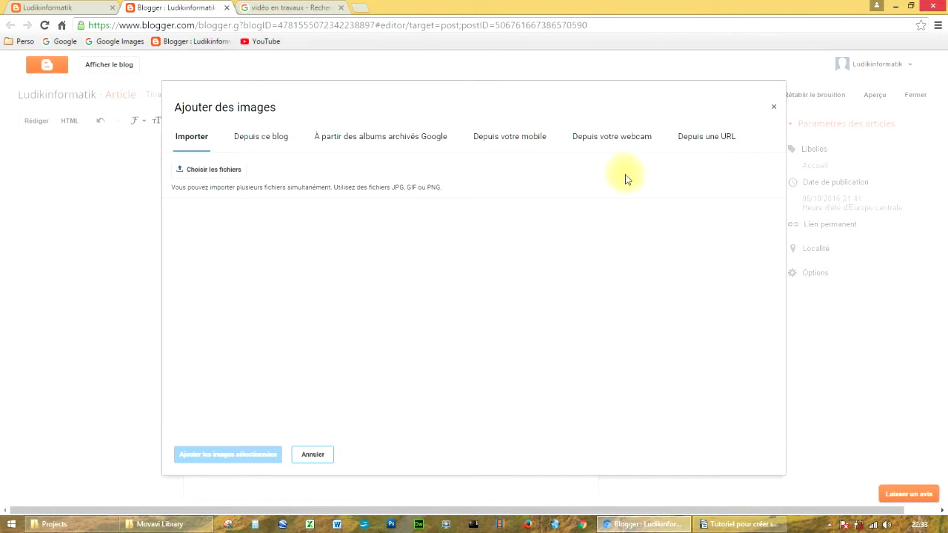
{"action": "left_click", "coordinate": [694, 147]}
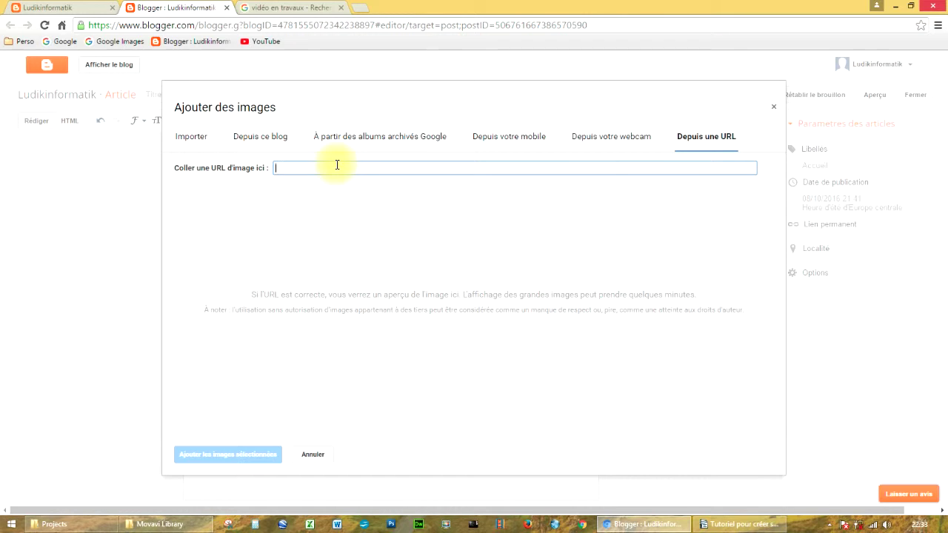
{"action": "type", "text": "https://encrypted-tbn3.gstatic.com/images?q=tbn:ANd9GcQNTW-VMp9v6giY8AZFy3ATALgNZ4hHct_zUn4ayu7el6tK54rh4A"}
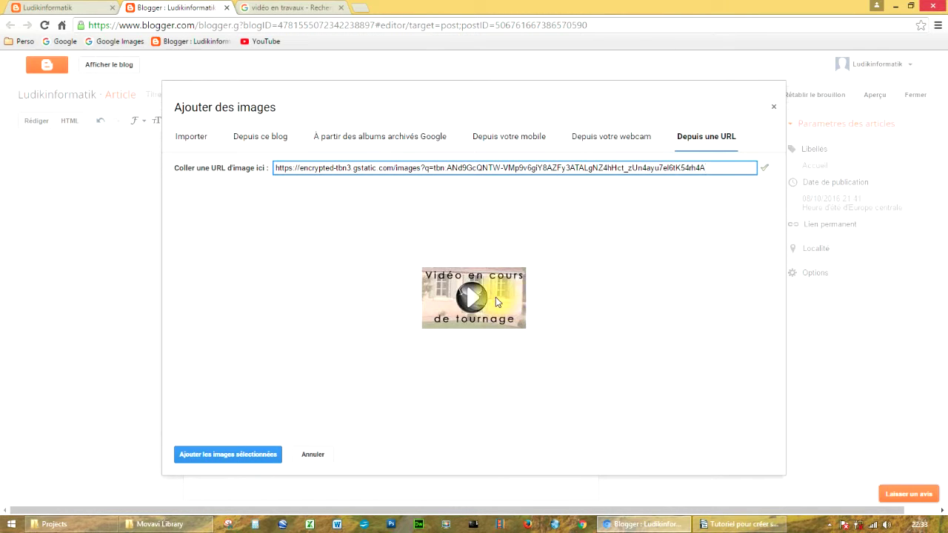
{"action": "left_click", "coordinate": [211, 459]}
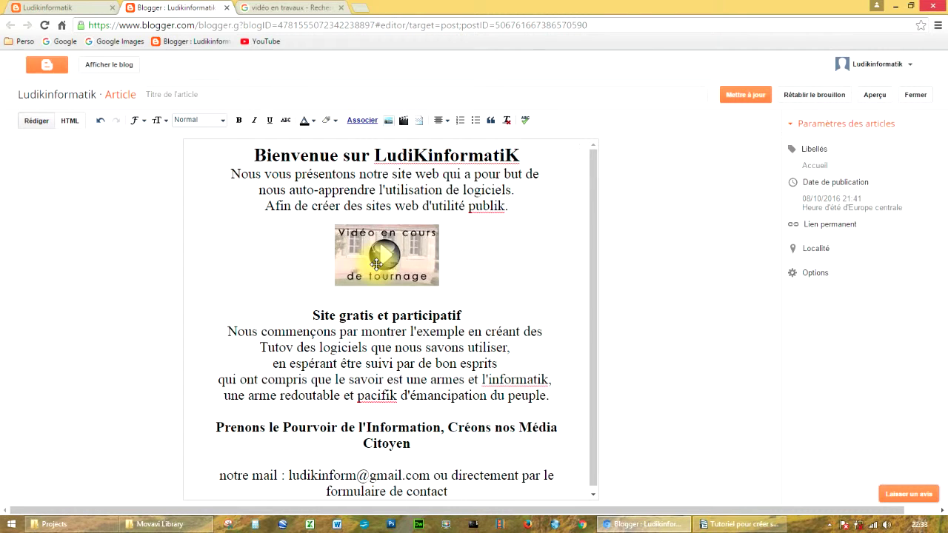
{"action": "left_click", "coordinate": [385, 256]}
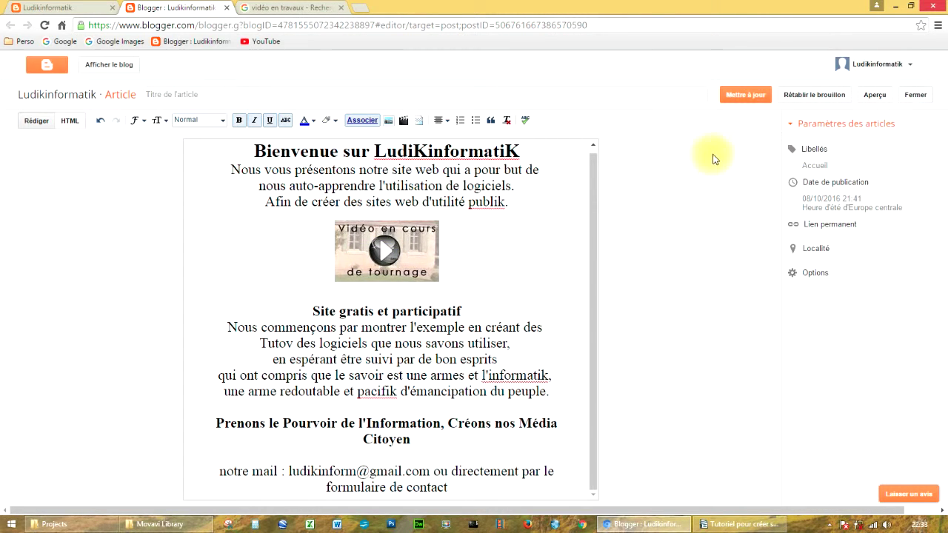
{"action": "left_click", "coordinate": [760, 101]}
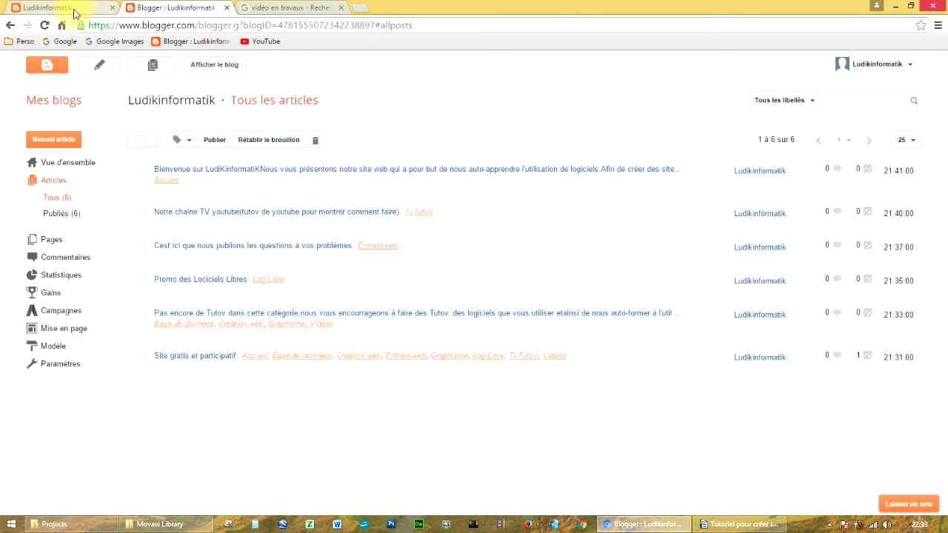
Step: View the blog and check the updated welcome article on the home page and in the Acc category
{"action": "left_click", "coordinate": [198, 65]}
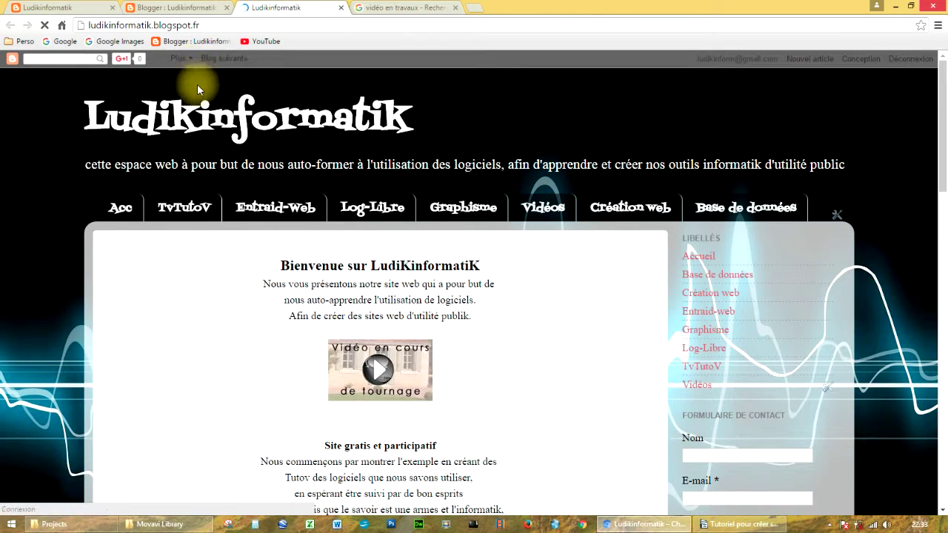
{"action": "scroll", "coordinate": [217, 181], "scroll_direction": "down", "scroll_amount": 3}
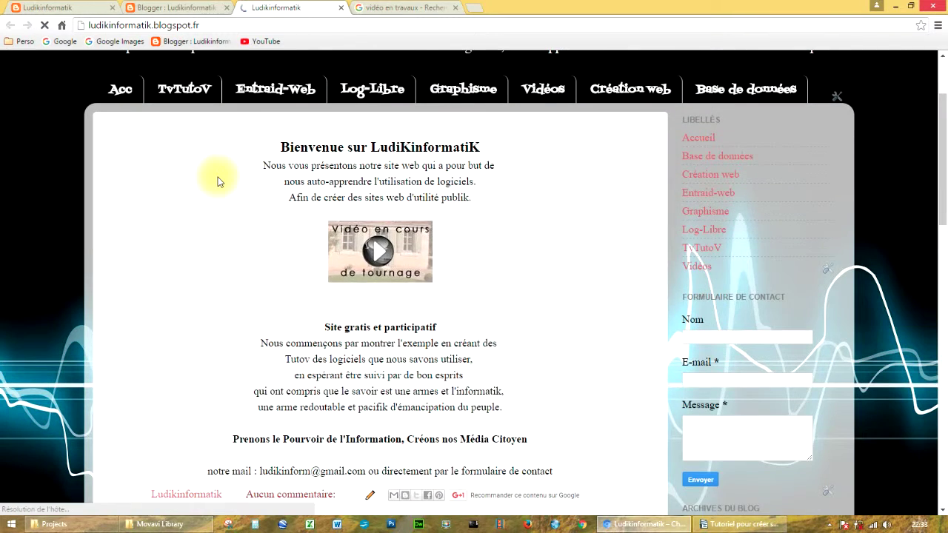
{"action": "scroll", "coordinate": [218, 180], "scroll_direction": "down", "scroll_amount": 1}
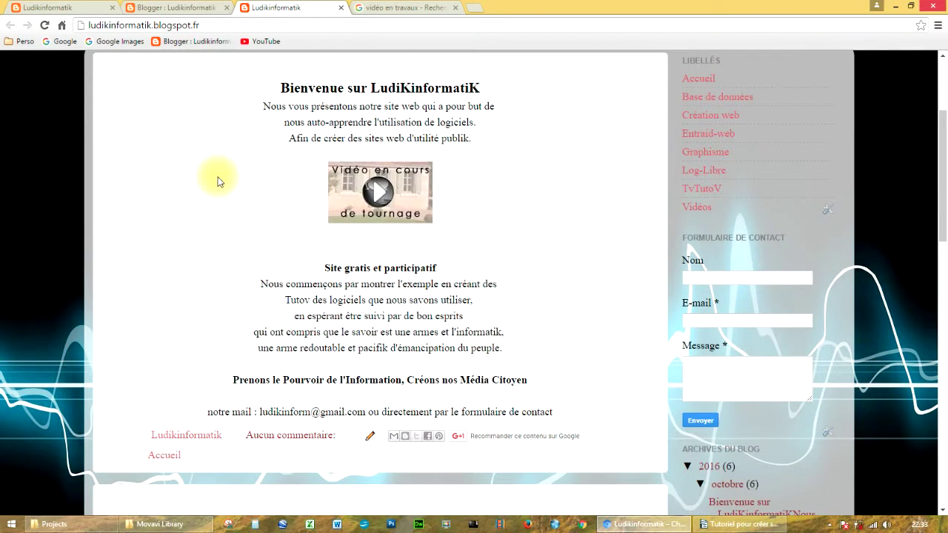
{"action": "scroll", "coordinate": [217, 181], "scroll_direction": "down", "scroll_amount": 1}
{"action": "scroll", "coordinate": [218, 181], "scroll_direction": "down", "scroll_amount": 2}
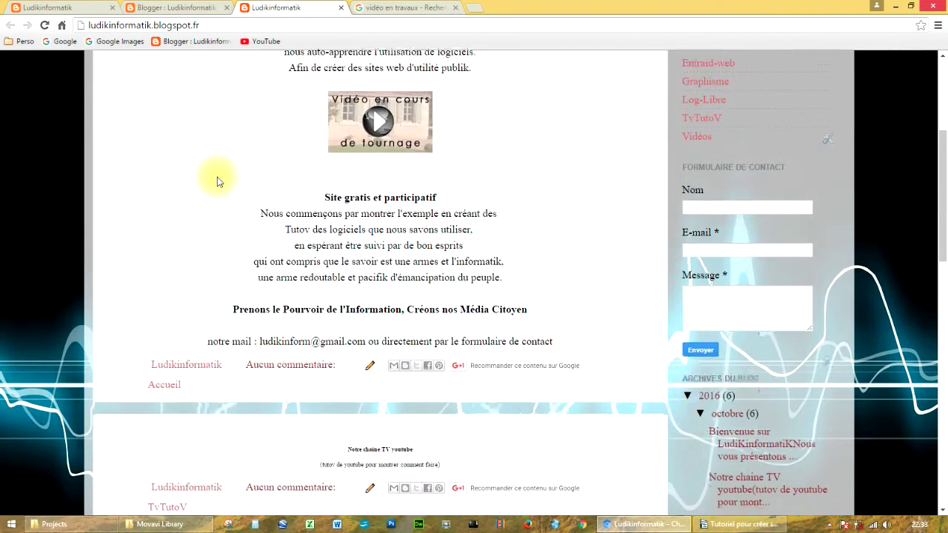
{"action": "scroll", "coordinate": [217, 181], "scroll_direction": "down", "scroll_amount": 1}
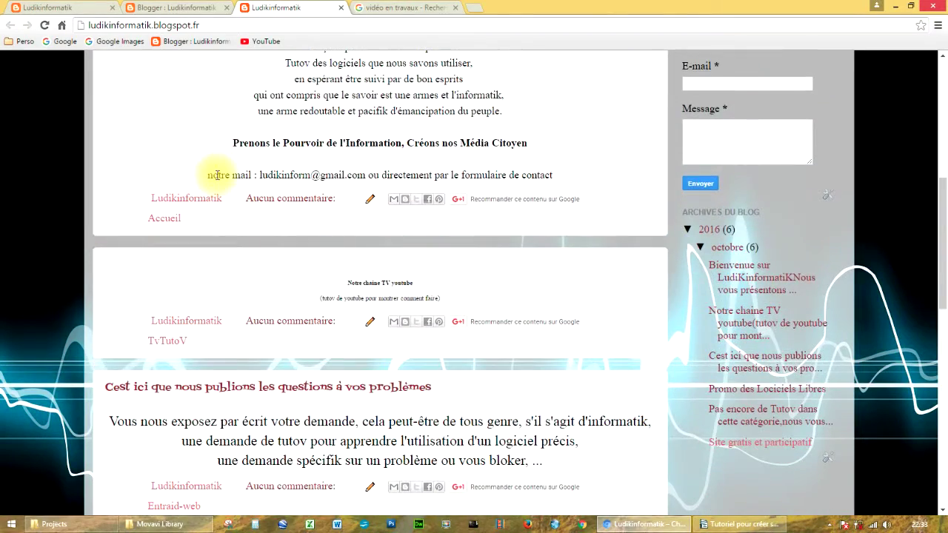
{"action": "scroll", "coordinate": [215, 175], "scroll_direction": "down", "scroll_amount": 1}
{"action": "scroll", "coordinate": [215, 176], "scroll_direction": "up", "scroll_amount": 8}
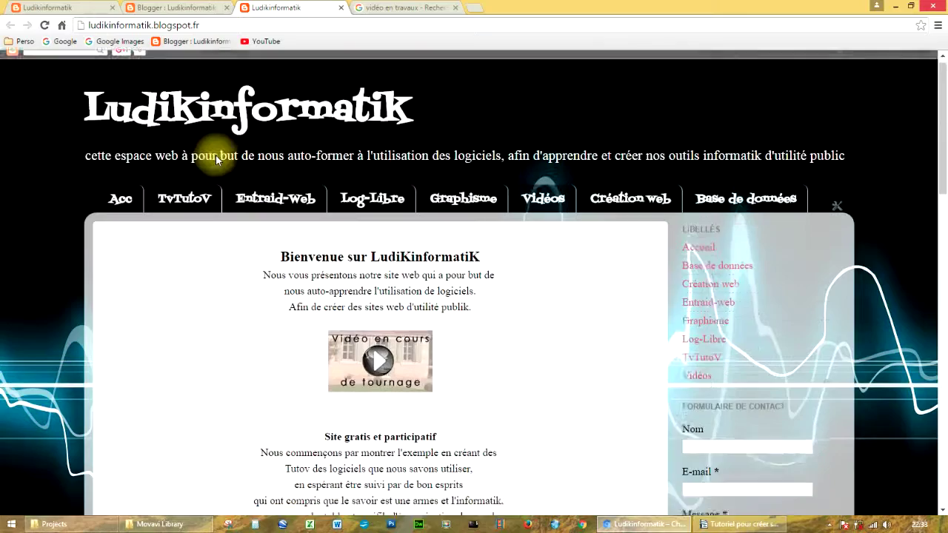
{"action": "left_click", "coordinate": [122, 211]}
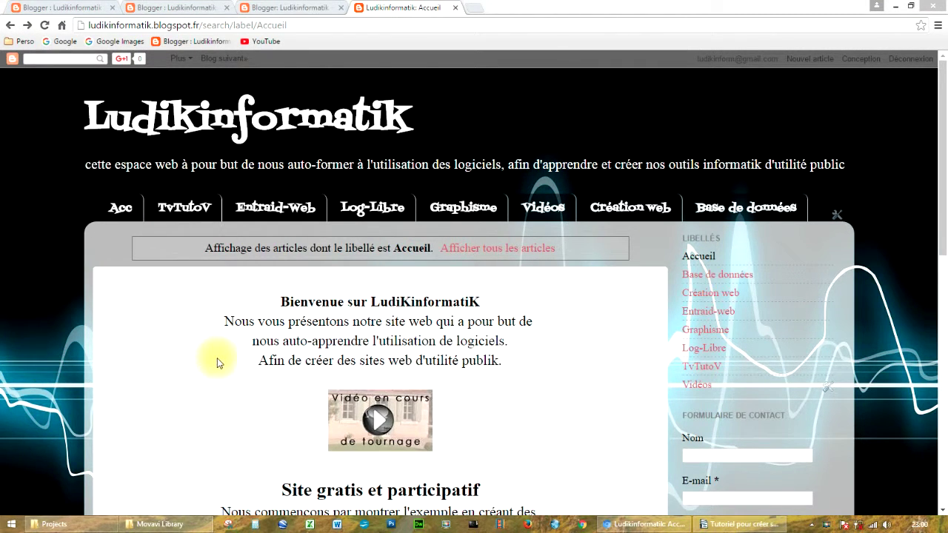
Step: Test what the "Vidéo en cours de tournage" image opens on the blog and open the welcome article for editing
{"action": "left_click", "coordinate": [410, 429]}
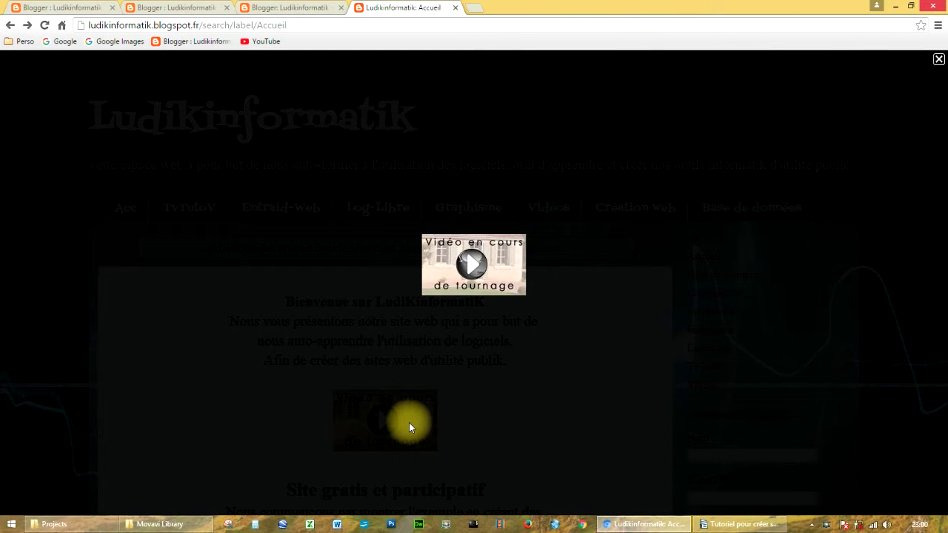
{"action": "left_click", "coordinate": [273, 388]}
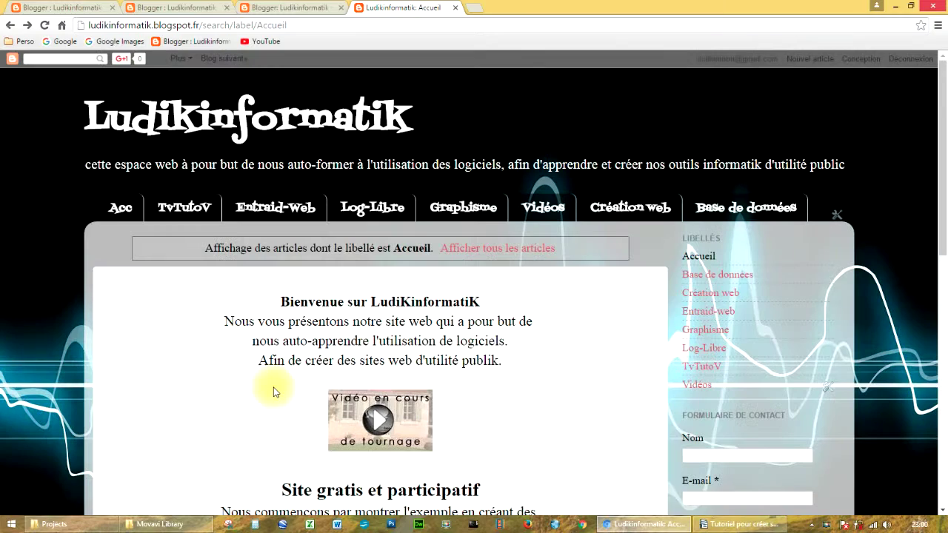
{"action": "scroll", "coordinate": [356, 396], "scroll_direction": "down", "scroll_amount": 5}
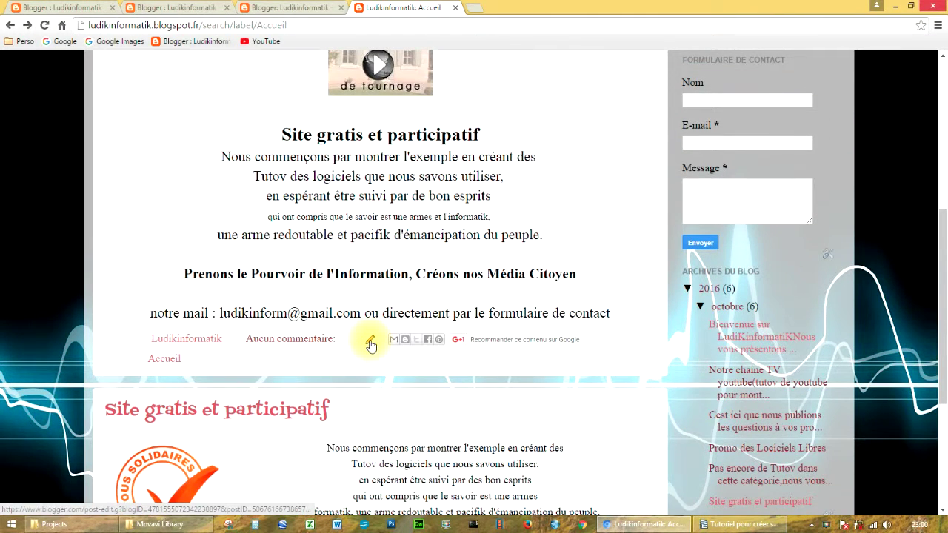
{"action": "left_click", "coordinate": [371, 342]}
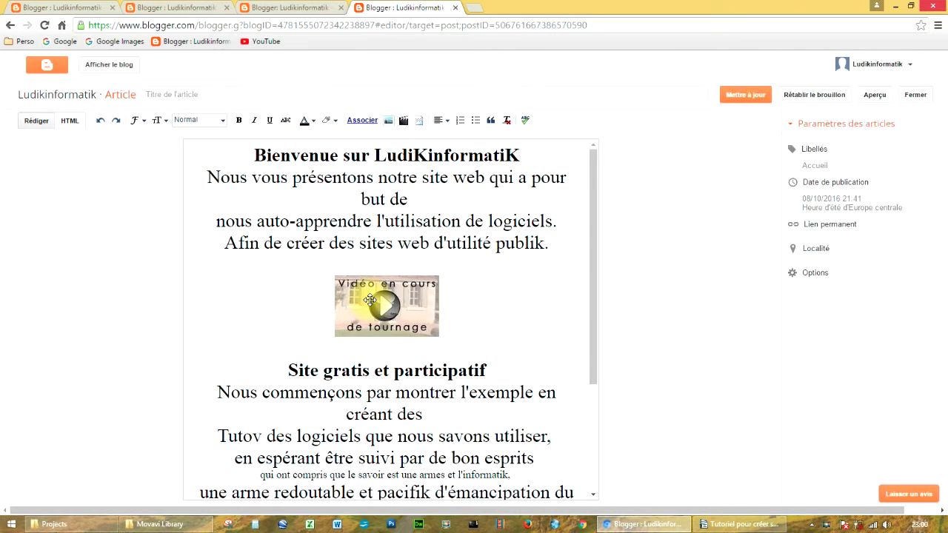
Step: Remove the existing link from the "Vidéo en cours de tournage" image in the welcome article
{"action": "left_click", "coordinate": [370, 300]}
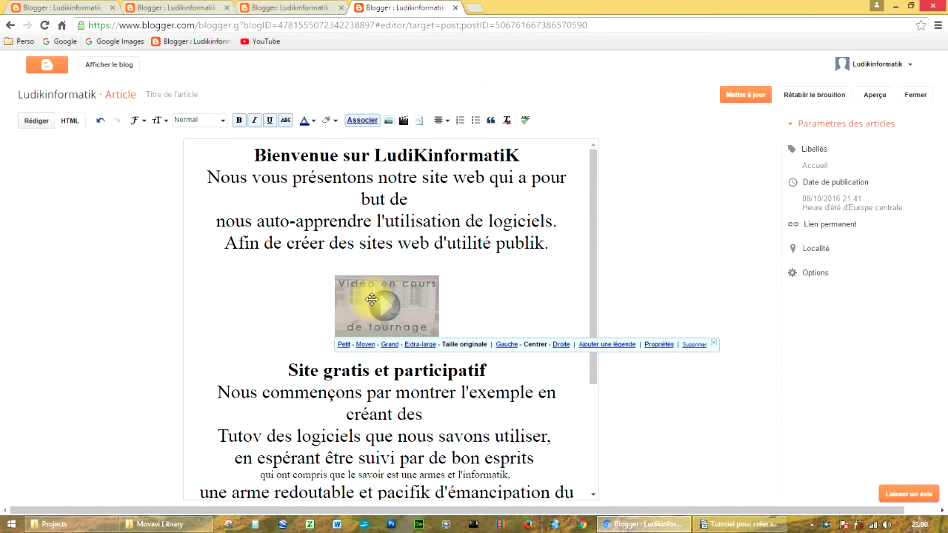
{"action": "left_click", "coordinate": [368, 120]}
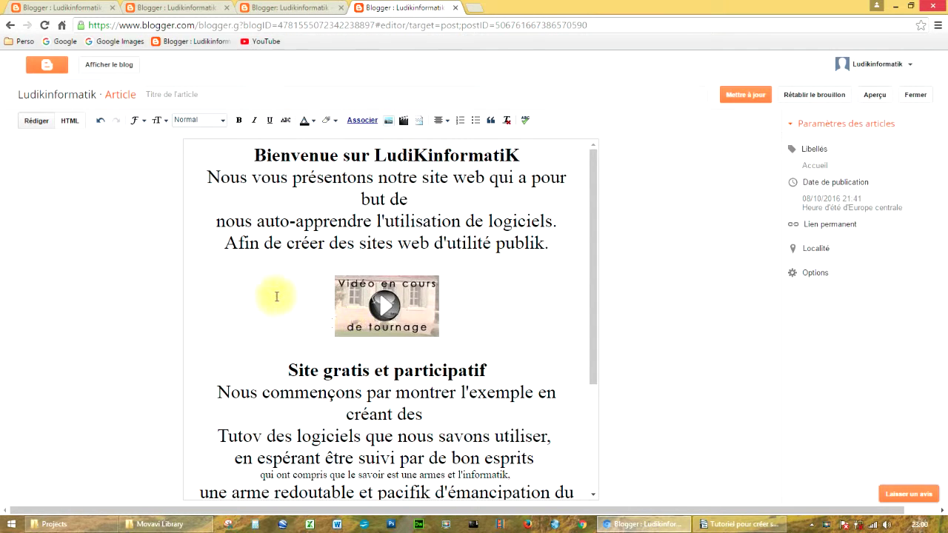
{"action": "left_click", "coordinate": [370, 309]}
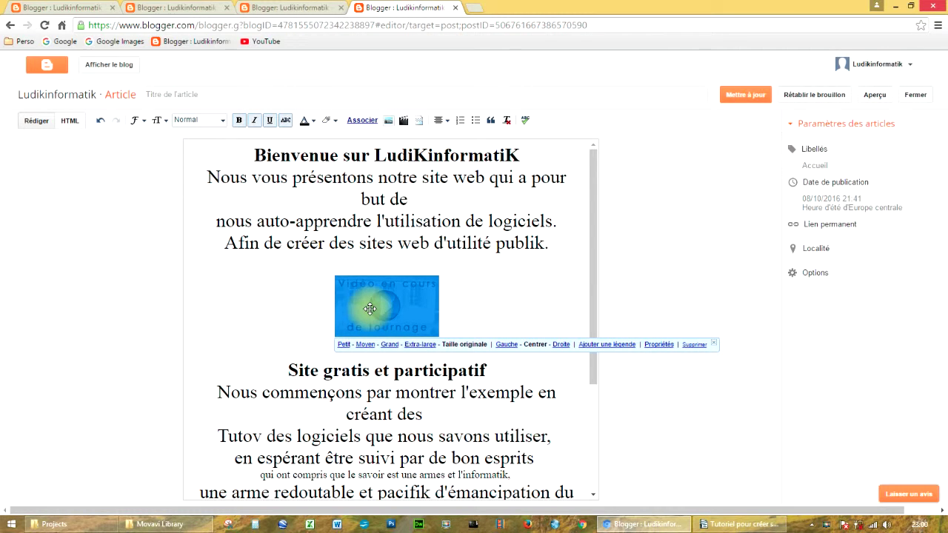
{"action": "left_click", "coordinate": [360, 121]}
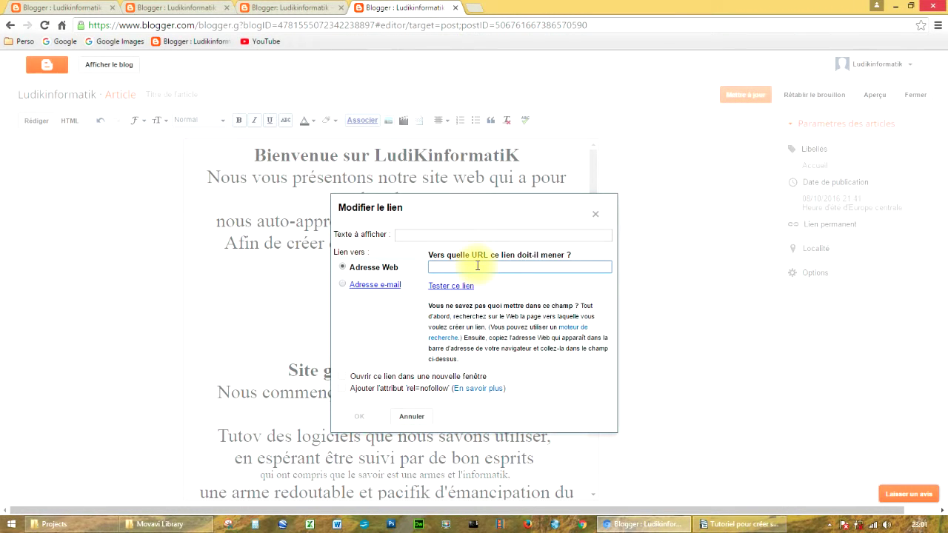
{"action": "left_click", "coordinate": [343, 379]}
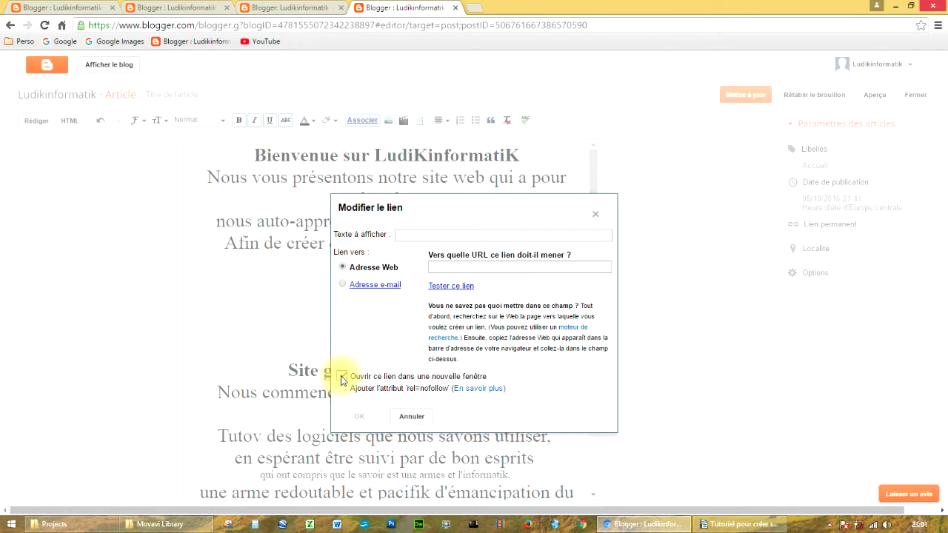
{"action": "left_click", "coordinate": [412, 417]}
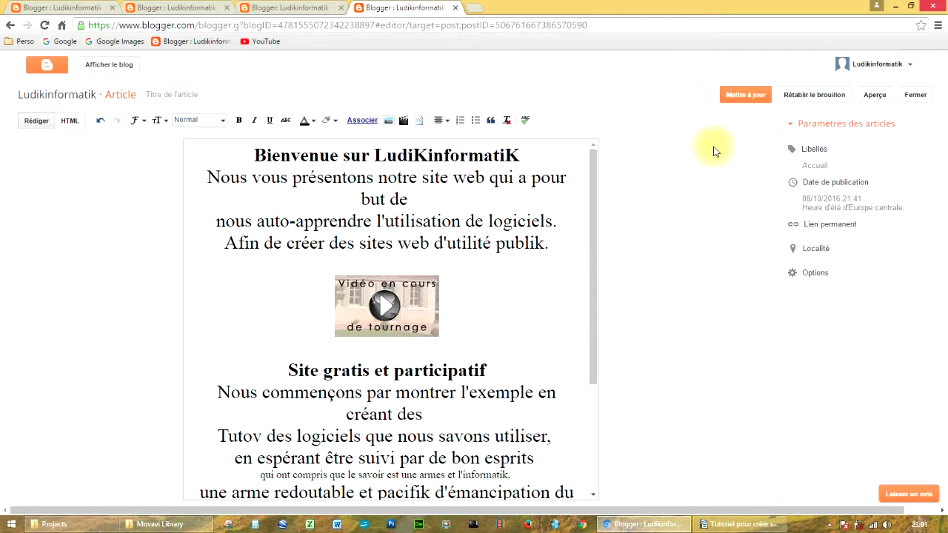
Step: Update the welcome article and open its published view from the article list
{"action": "left_click", "coordinate": [750, 100]}
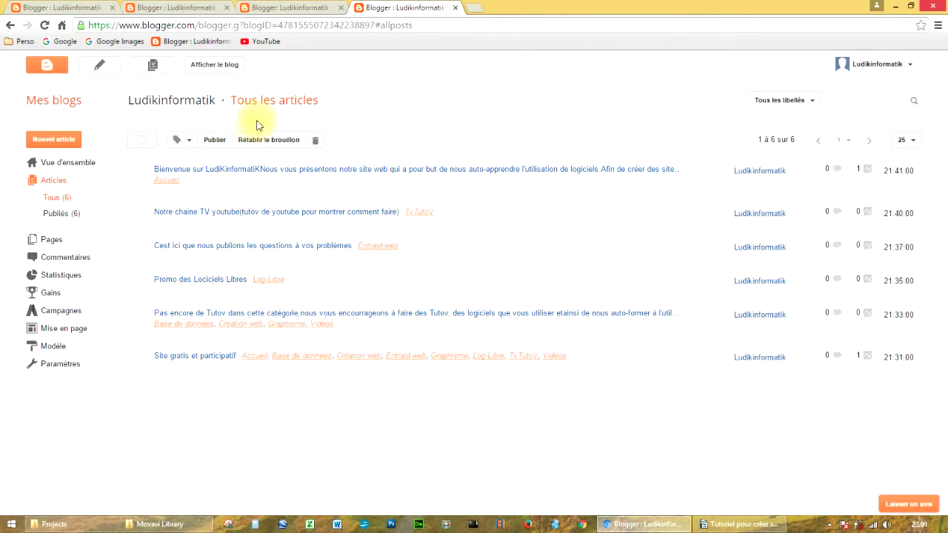
{"action": "mouse_move", "coordinate": [154, 197]}
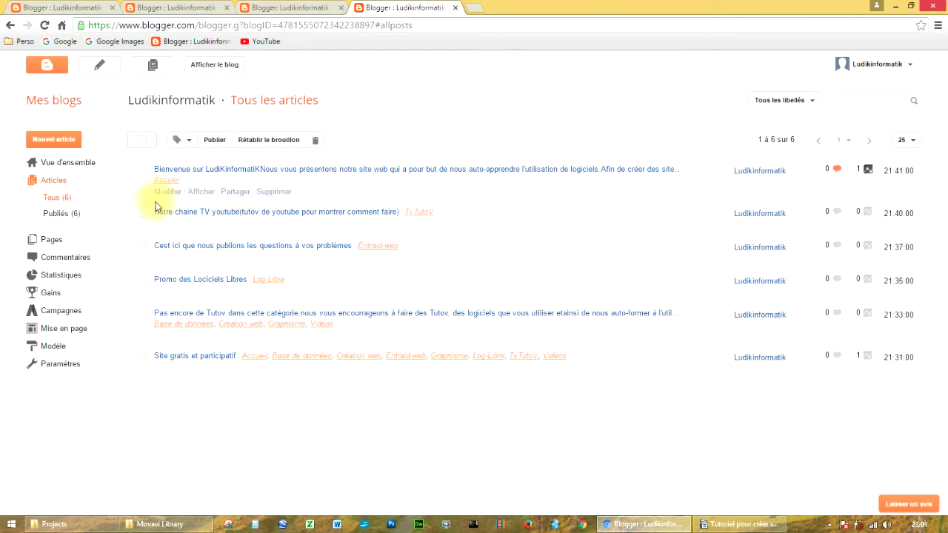
{"action": "left_click", "coordinate": [201, 191]}
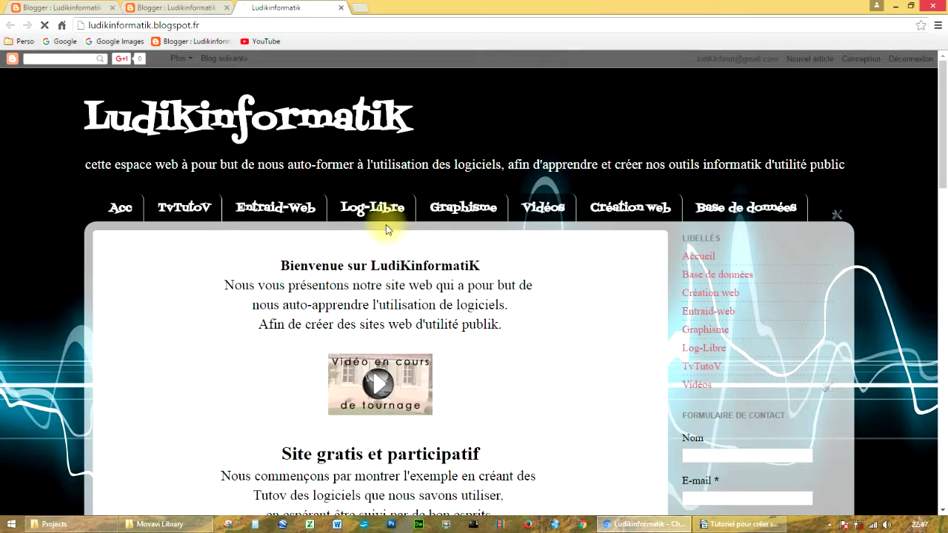
Step: Examine the articles on the blog home page, comparing the size of their titles with the body text
{"action": "scroll", "coordinate": [409, 311], "scroll_direction": "down", "scroll_amount": 3}
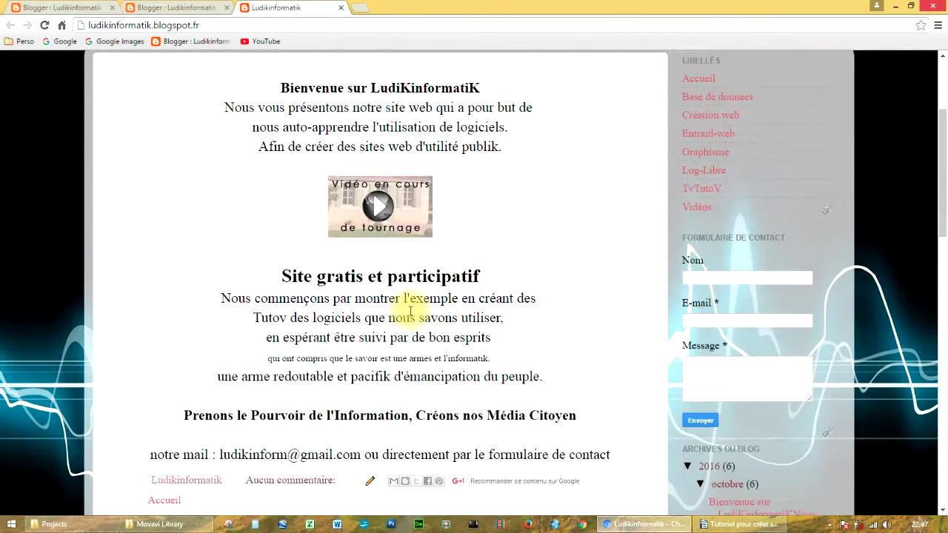
{"action": "scroll", "coordinate": [410, 310], "scroll_direction": "down", "scroll_amount": 4}
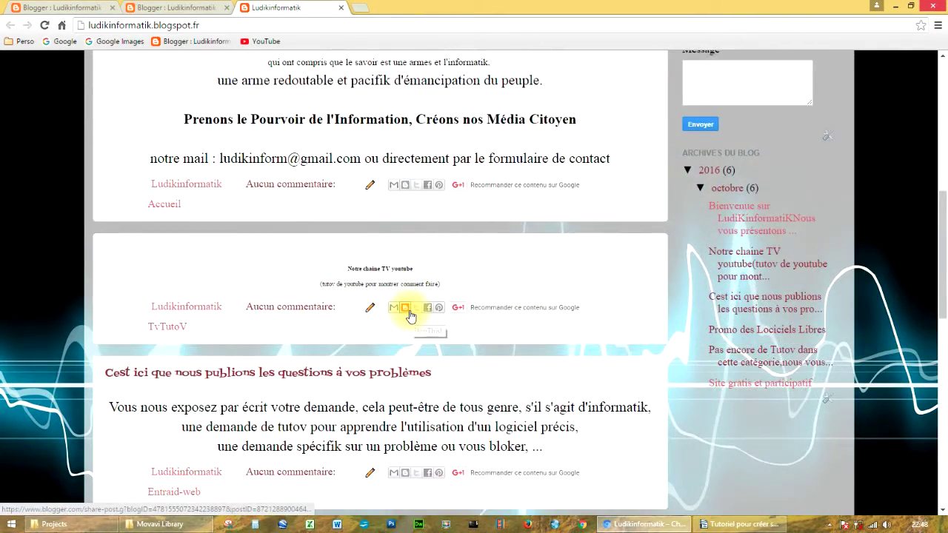
{"action": "scroll", "coordinate": [409, 310], "scroll_direction": "down", "scroll_amount": 5}
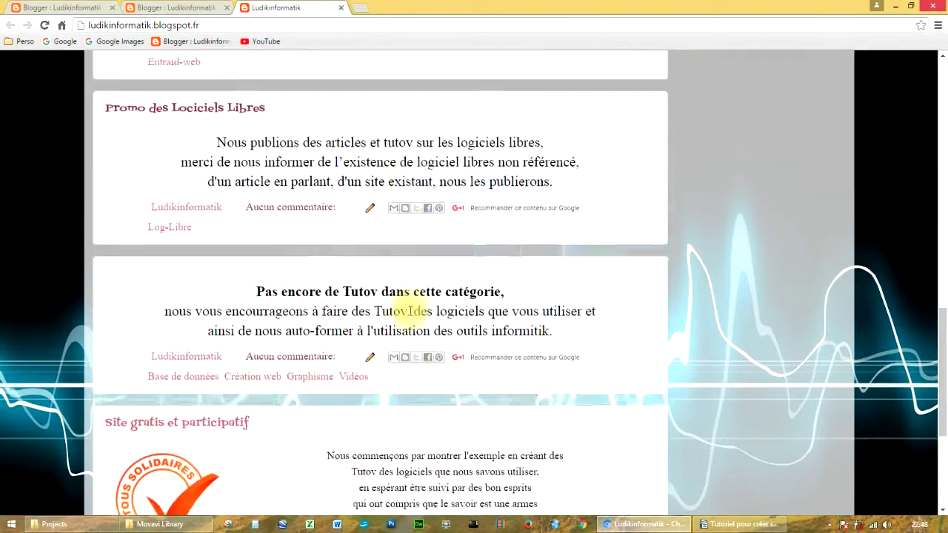
{"action": "scroll", "coordinate": [410, 311], "scroll_direction": "down", "scroll_amount": 4}
{"action": "scroll", "coordinate": [410, 311], "scroll_direction": "up", "scroll_amount": 4}
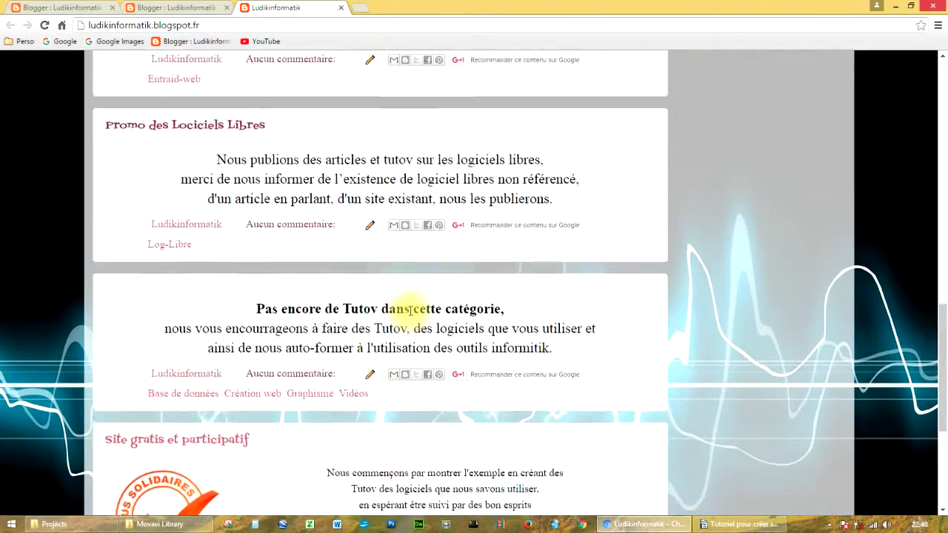
{"action": "scroll", "coordinate": [410, 311], "scroll_direction": "up", "scroll_amount": 10}
{"action": "scroll", "coordinate": [409, 311], "scroll_direction": "down", "scroll_amount": 10}
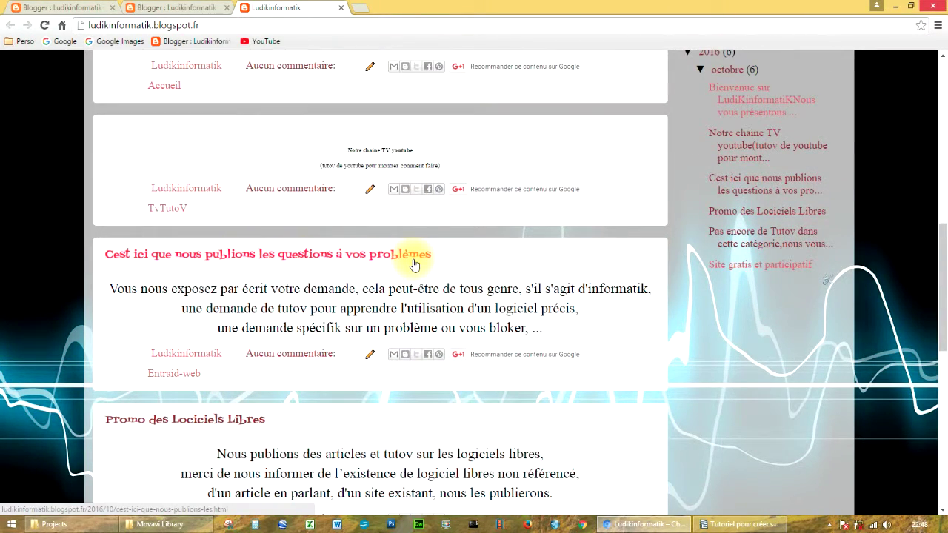
{"action": "scroll", "coordinate": [411, 265], "scroll_direction": "up", "scroll_amount": 10}
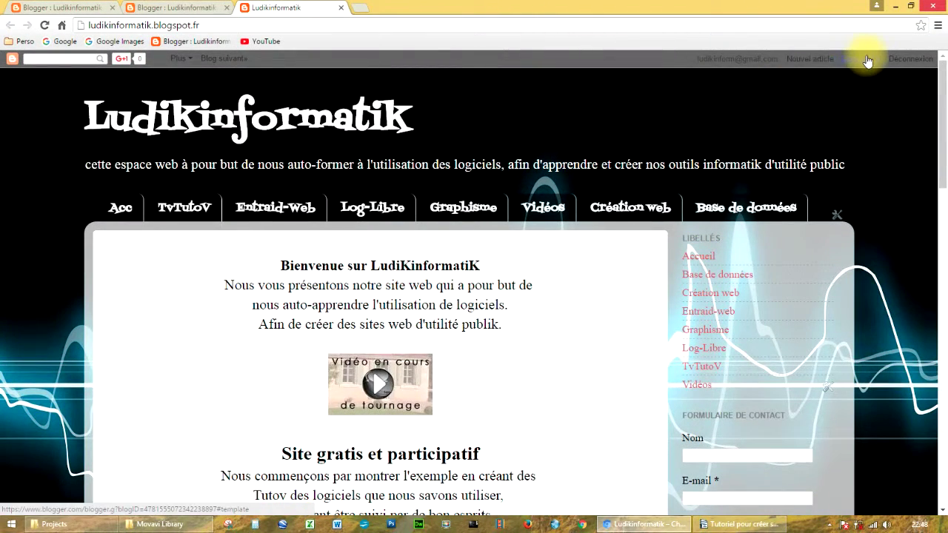
Step: Customize the blog template's advanced article title settings, setting the title font size to 28px, and apply the change to the blog
{"action": "left_click", "coordinate": [866, 56]}
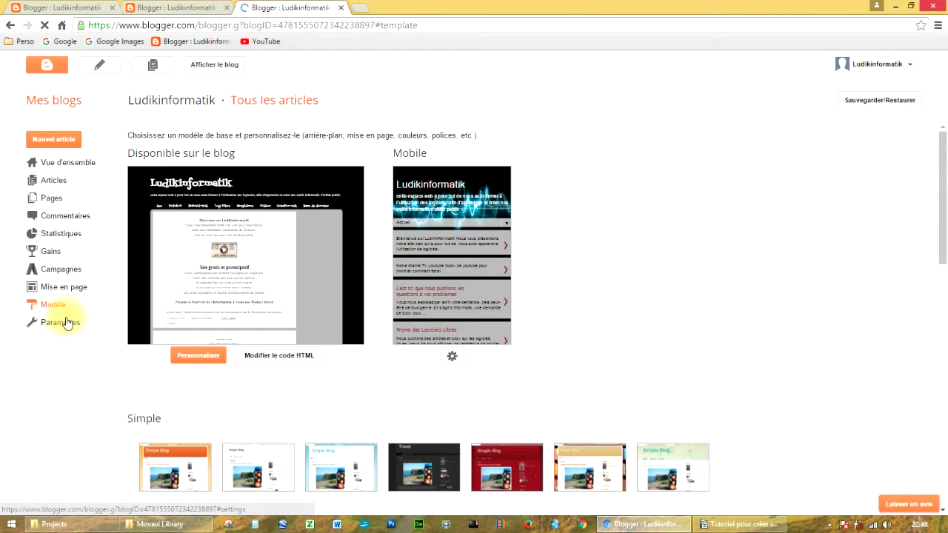
{"action": "left_click", "coordinate": [184, 360]}
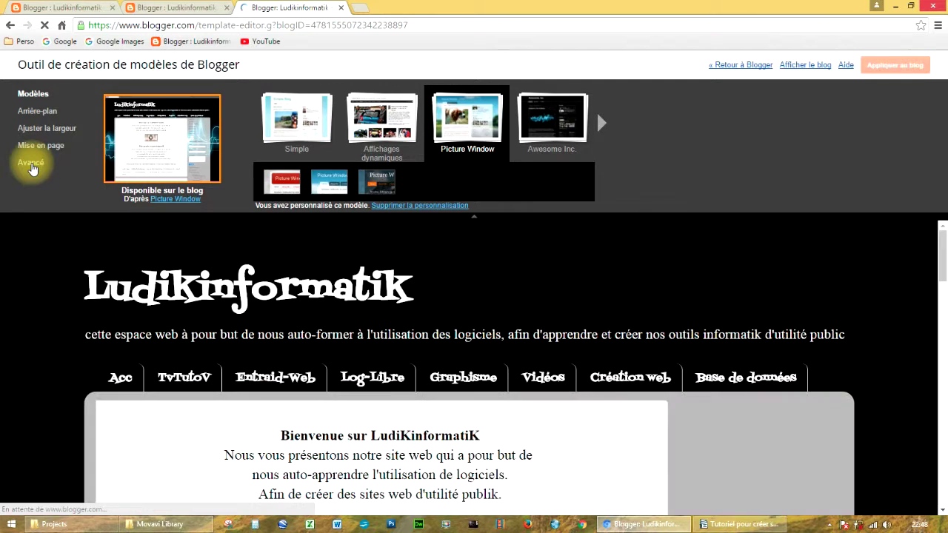
{"action": "left_click", "coordinate": [31, 163]}
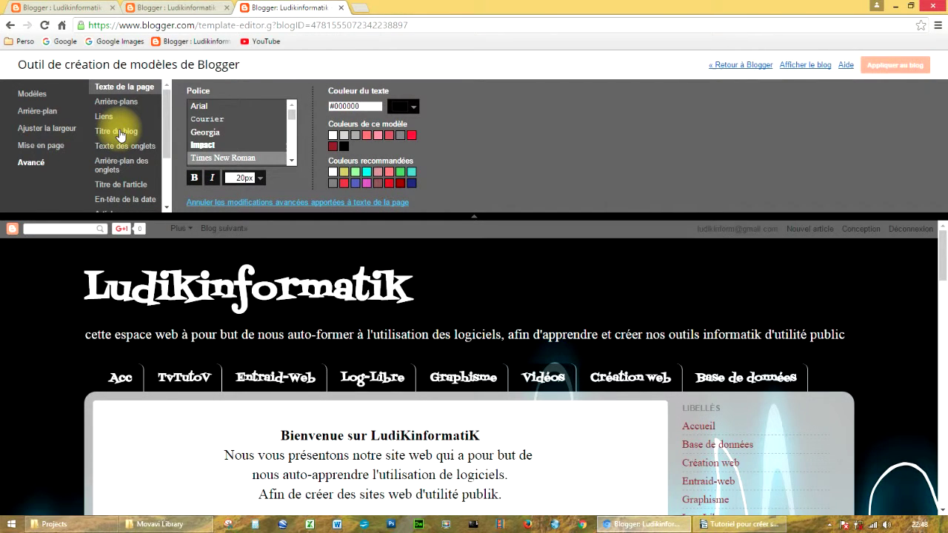
{"action": "left_click", "coordinate": [126, 186]}
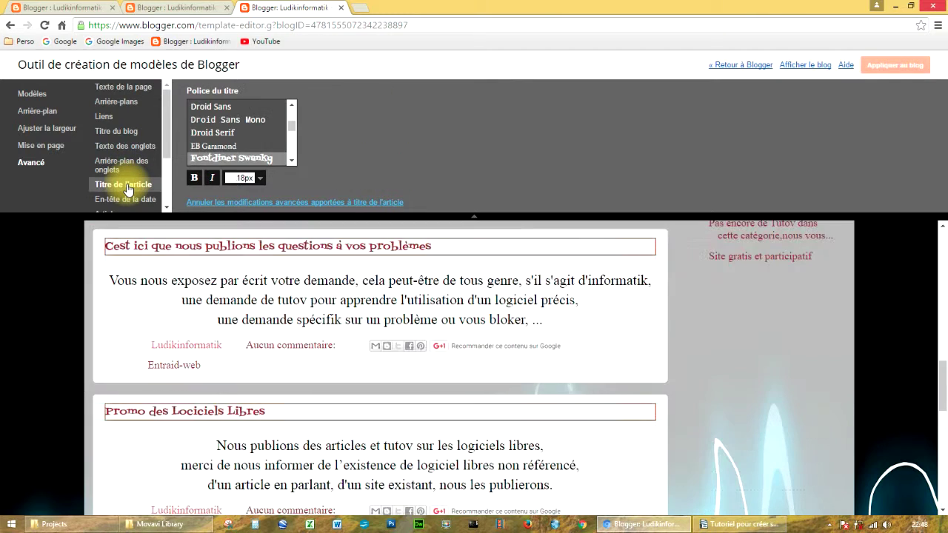
{"action": "left_click", "coordinate": [259, 181]}
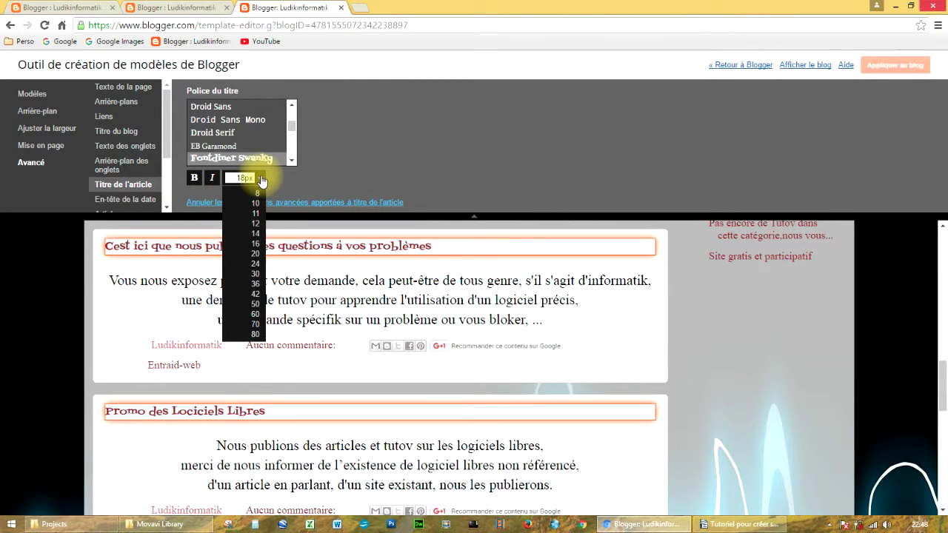
{"action": "left_click", "coordinate": [257, 276]}
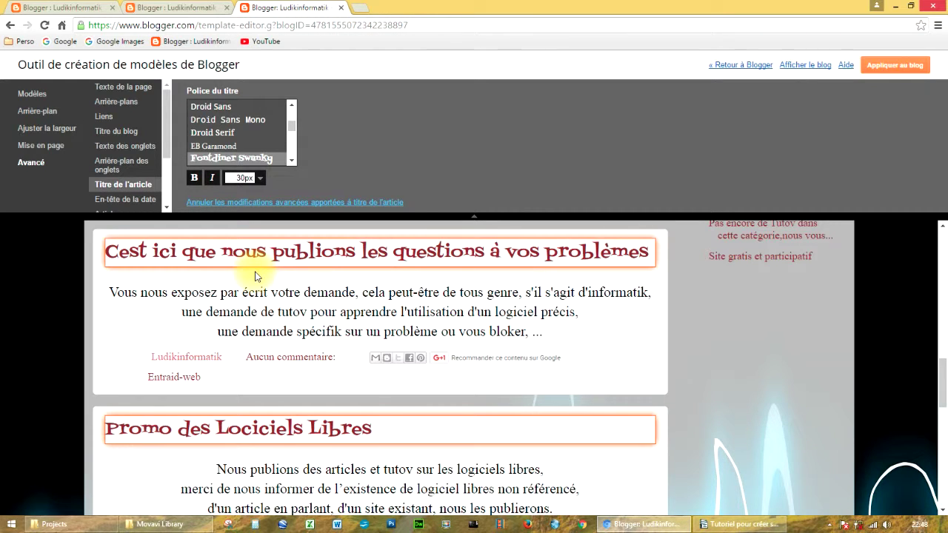
{"action": "left_click", "coordinate": [259, 178]}
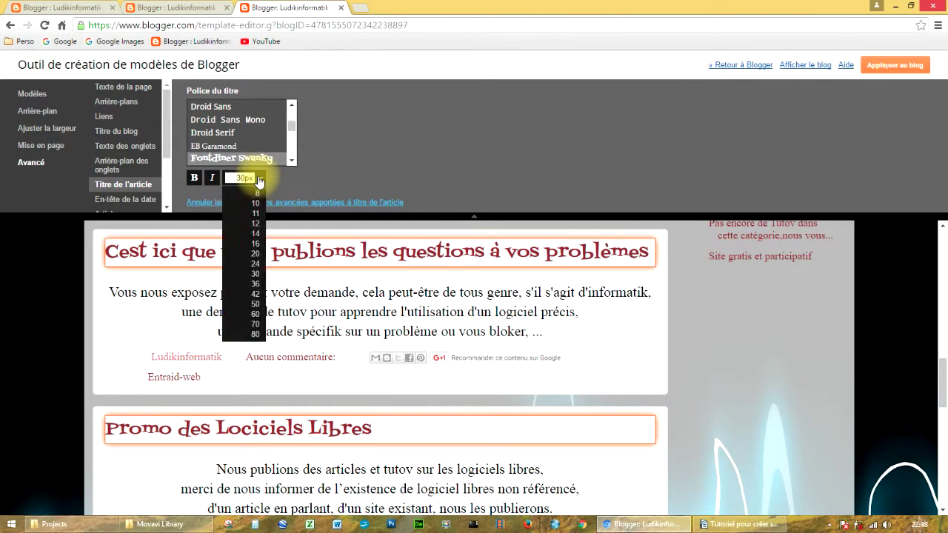
{"action": "left_click", "coordinate": [256, 264]}
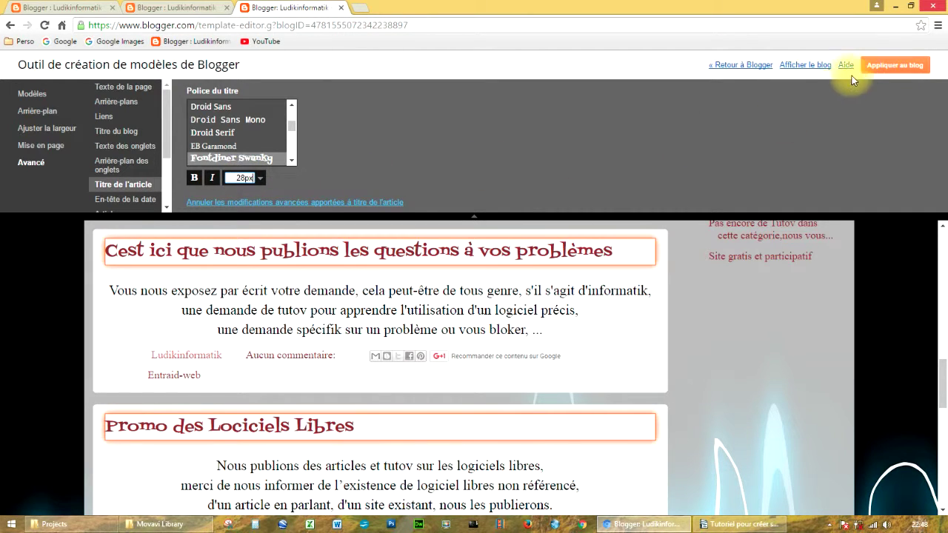
{"action": "left_click", "coordinate": [879, 66]}
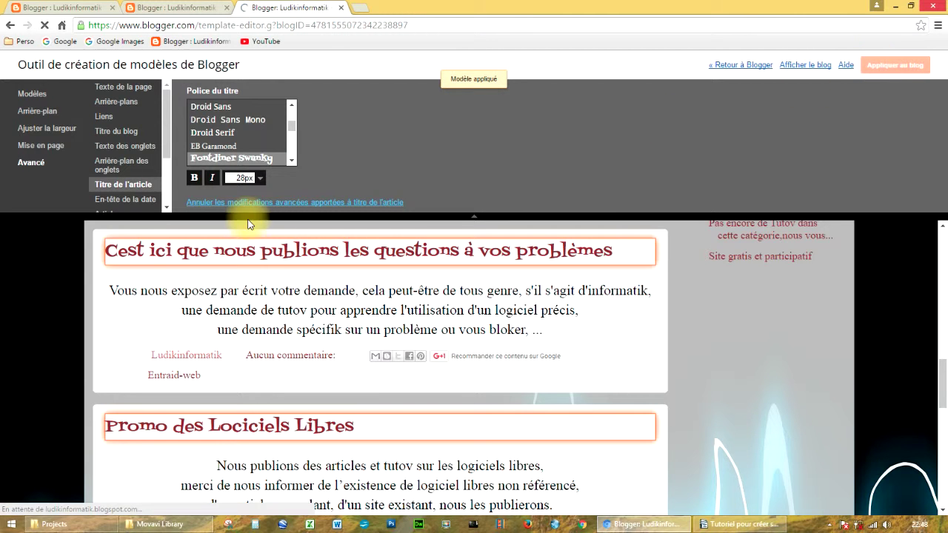
Step: View the blog and check the article titles on the home page and in the Entraid-Web, Vidéos and TvTutoV categories
{"action": "left_click", "coordinate": [797, 68]}
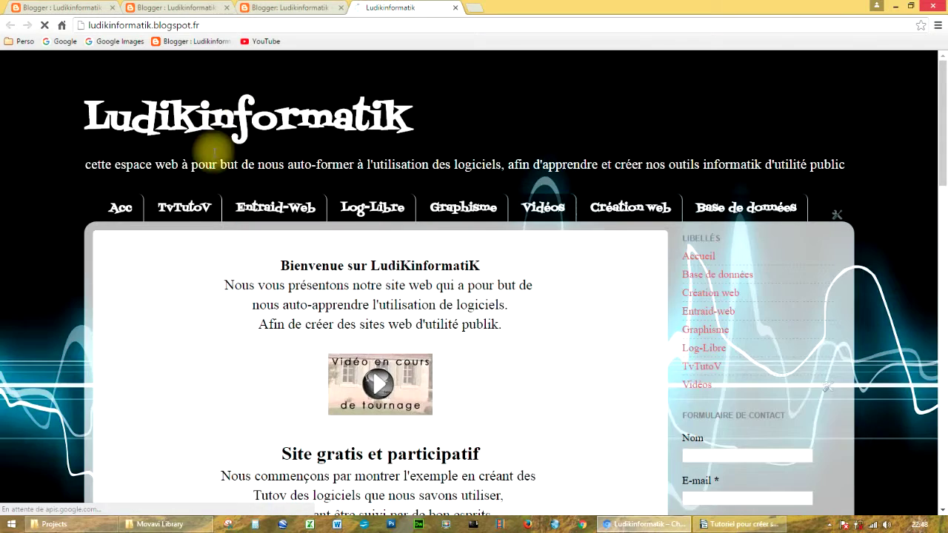
{"action": "scroll", "coordinate": [137, 322], "scroll_direction": "down", "scroll_amount": 7}
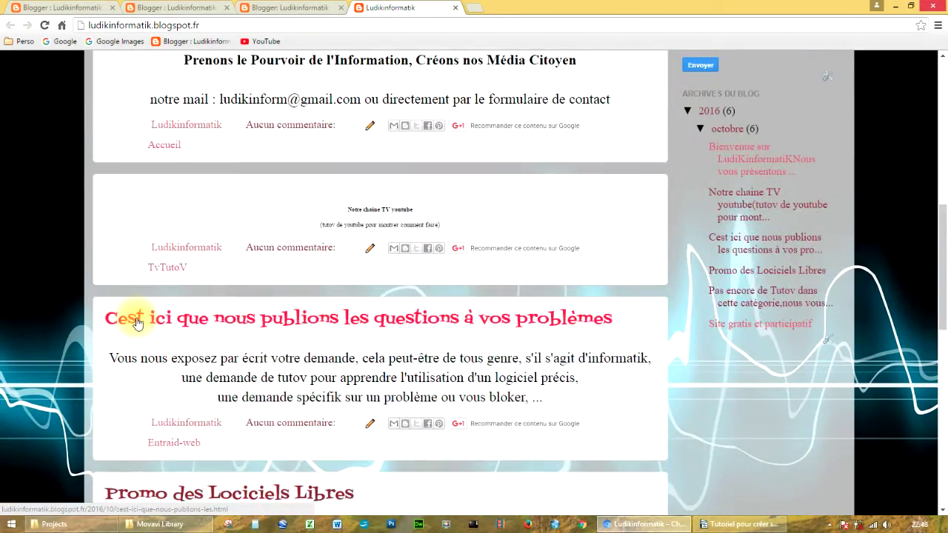
{"action": "scroll", "coordinate": [136, 322], "scroll_direction": "down", "scroll_amount": 3}
{"action": "scroll", "coordinate": [137, 323], "scroll_direction": "up", "scroll_amount": 10}
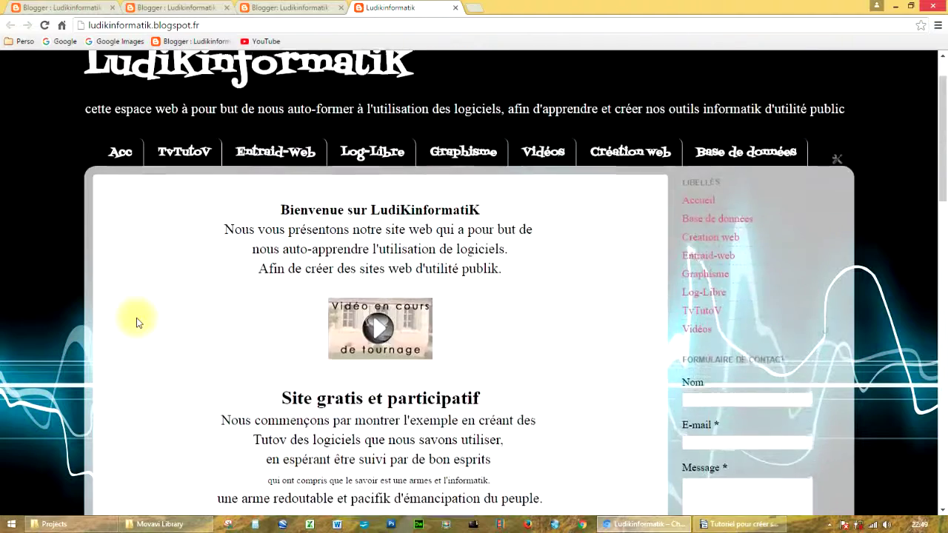
{"action": "left_click", "coordinate": [274, 207]}
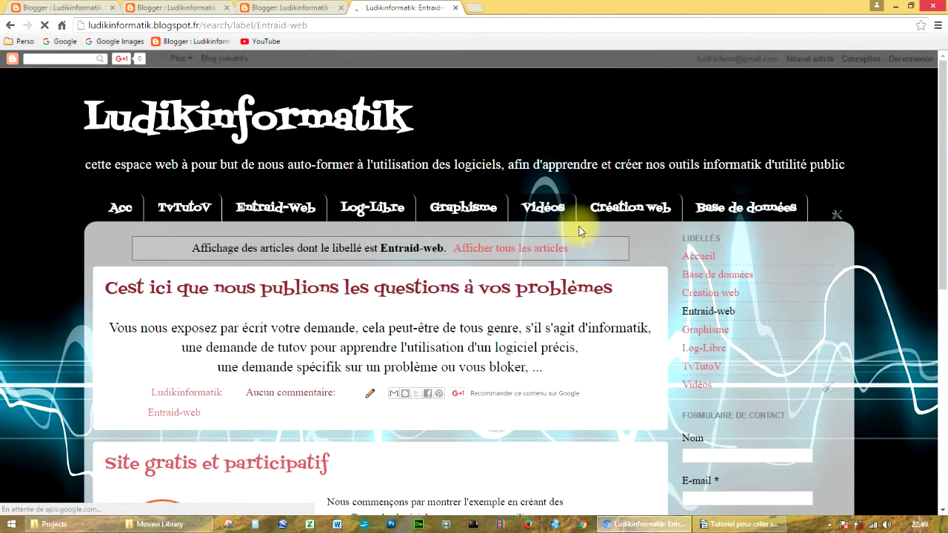
{"action": "left_click", "coordinate": [551, 214]}
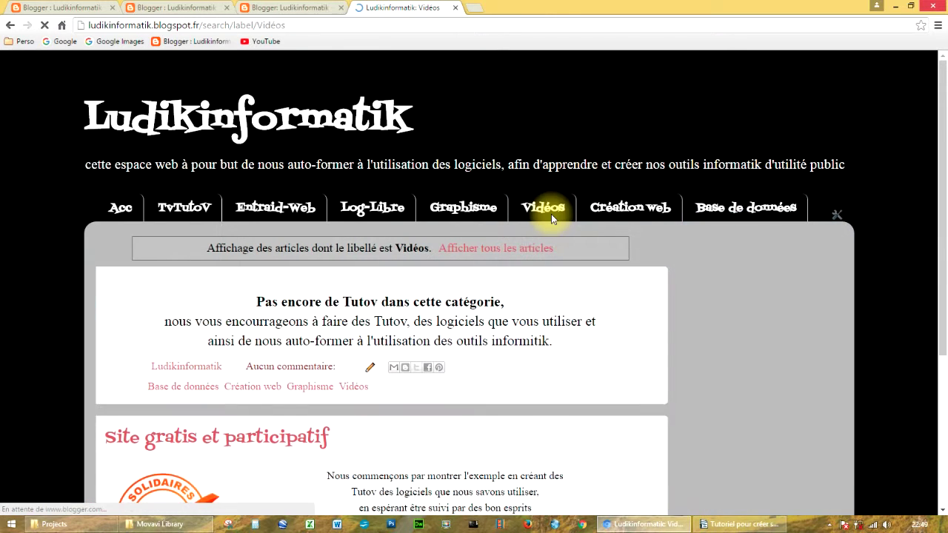
{"action": "left_click", "coordinate": [185, 210]}
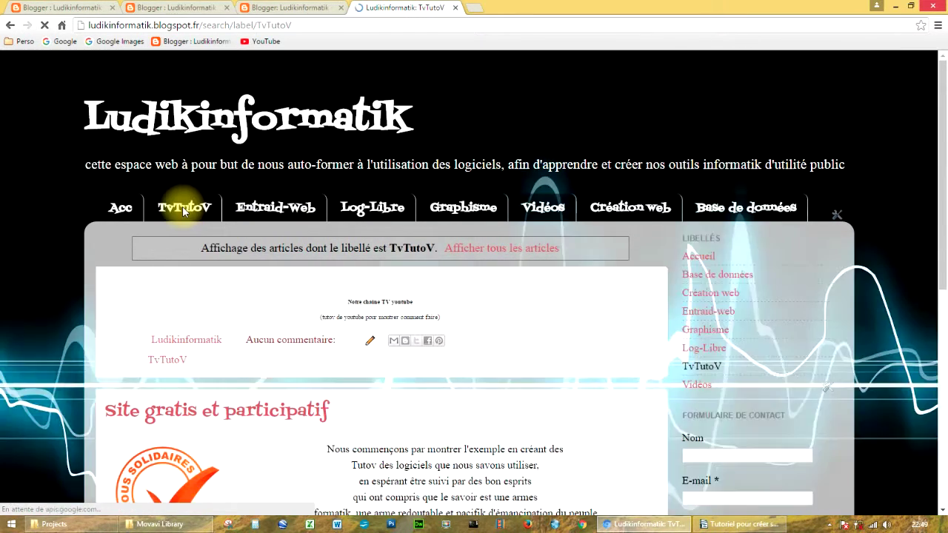